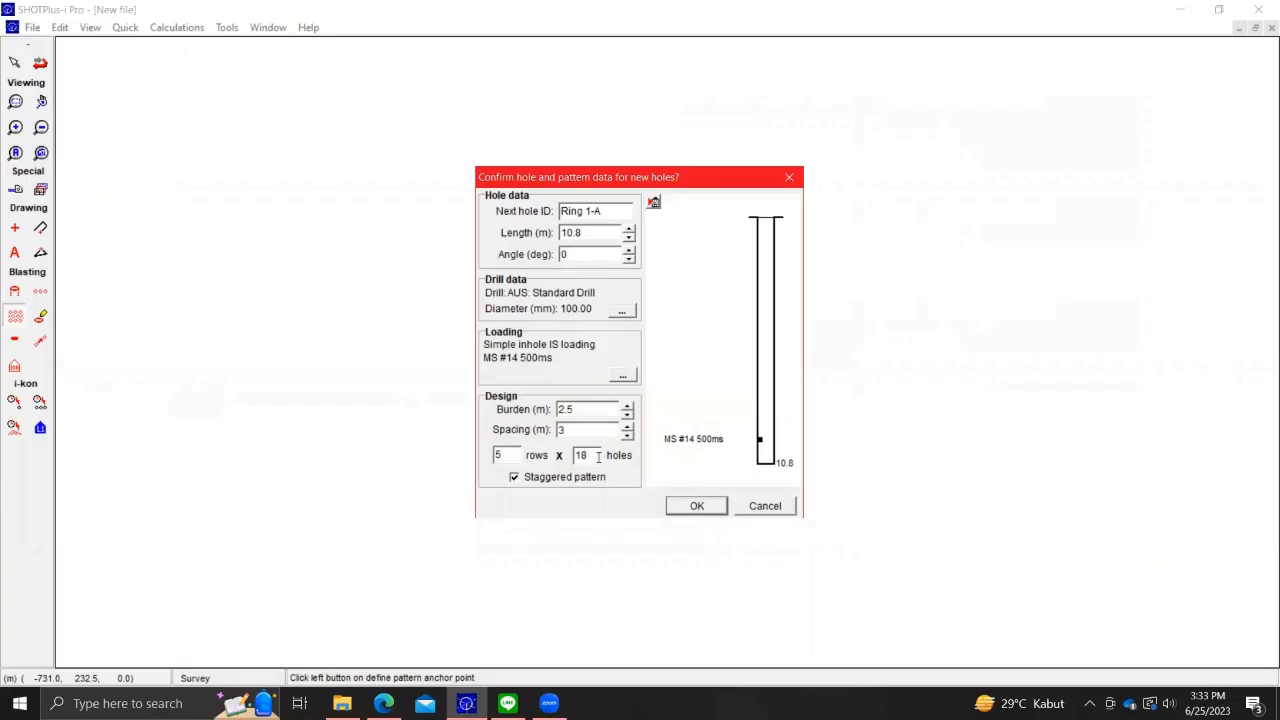
- Place the staggered pattern of 5 rows by 18 holes, with 2.5 m burden and 3 m spacing, oriented nearly horizontally
{"action": "left_click", "coordinate": [693, 507]}
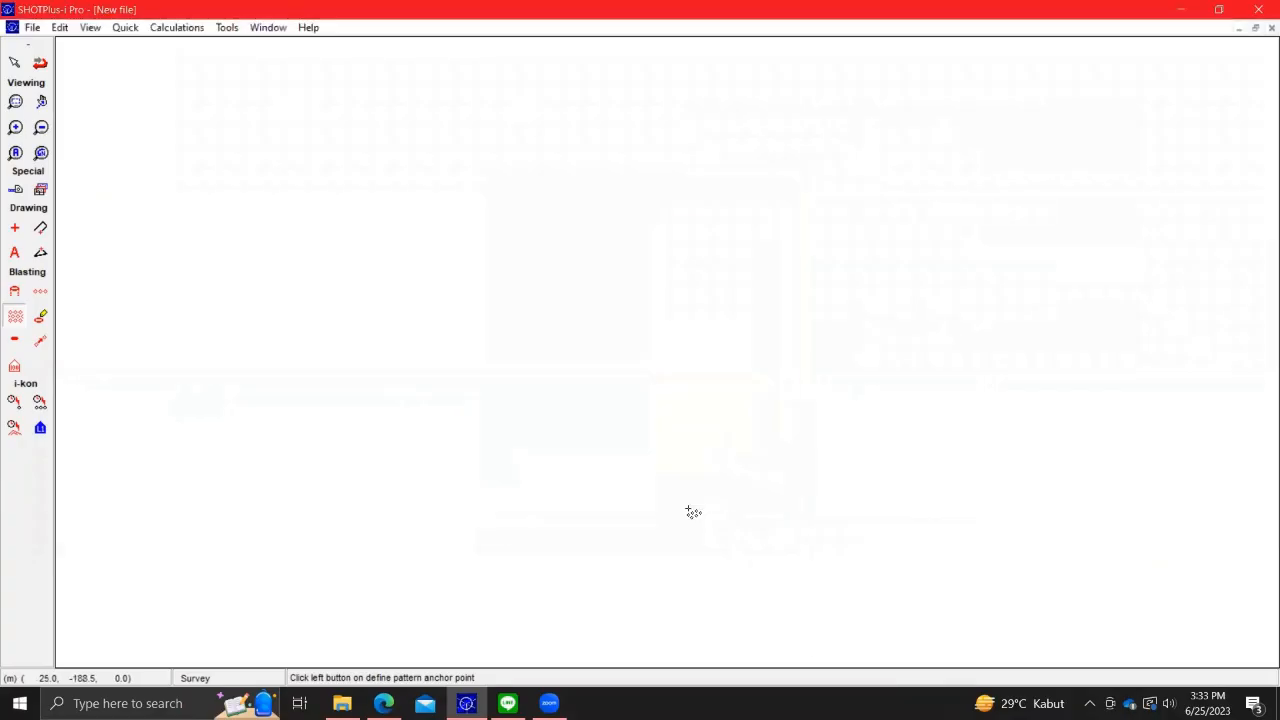
{"action": "left_click", "coordinate": [364, 265]}
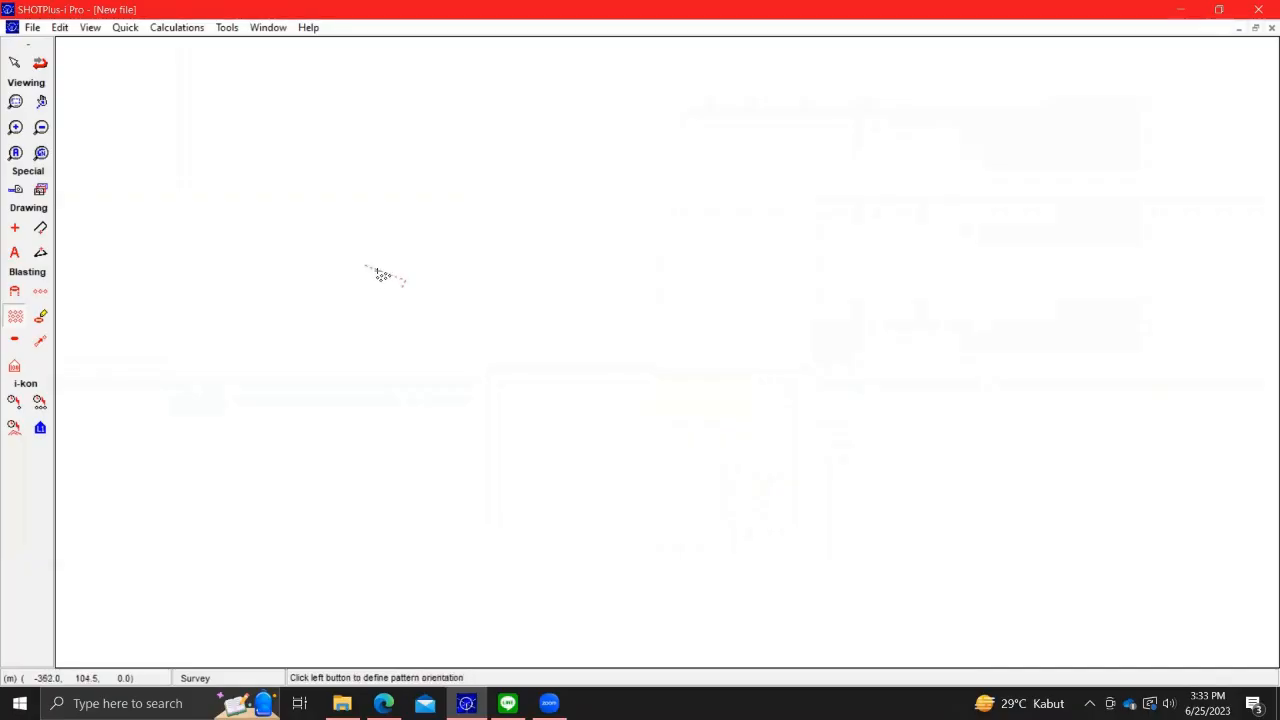
{"action": "left_click", "coordinate": [440, 270]}
{"action": "left_click", "coordinate": [15, 153]}
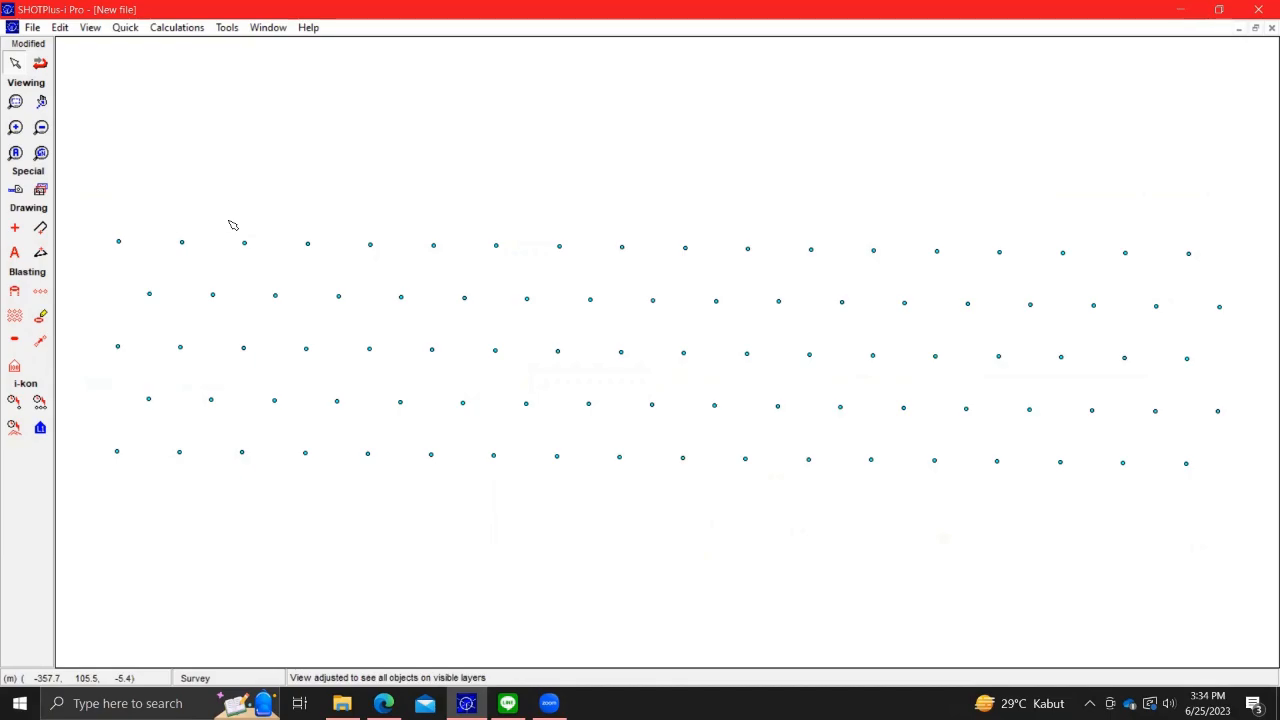
- Delete the four holes at the pattern's upper-left corner and the six along its upper-right end, giving both ends slanted edges
{"action": "mouse_move", "coordinate": [229, 221]}
{"action": "left_mouse_down"}
{"action": "mouse_move", "coordinate": [140, 355]}
{"action": "mouse_move", "coordinate": [110, 220]}
{"action": "mouse_move", "coordinate": [222, 223]}
{"action": "mouse_move", "coordinate": [114, 385]}
{"action": "mouse_move", "coordinate": [86, 306]}
{"action": "mouse_move", "coordinate": [94, 220]}
{"action": "mouse_move", "coordinate": [133, 223]}
{"action": "left_mouse_up"}
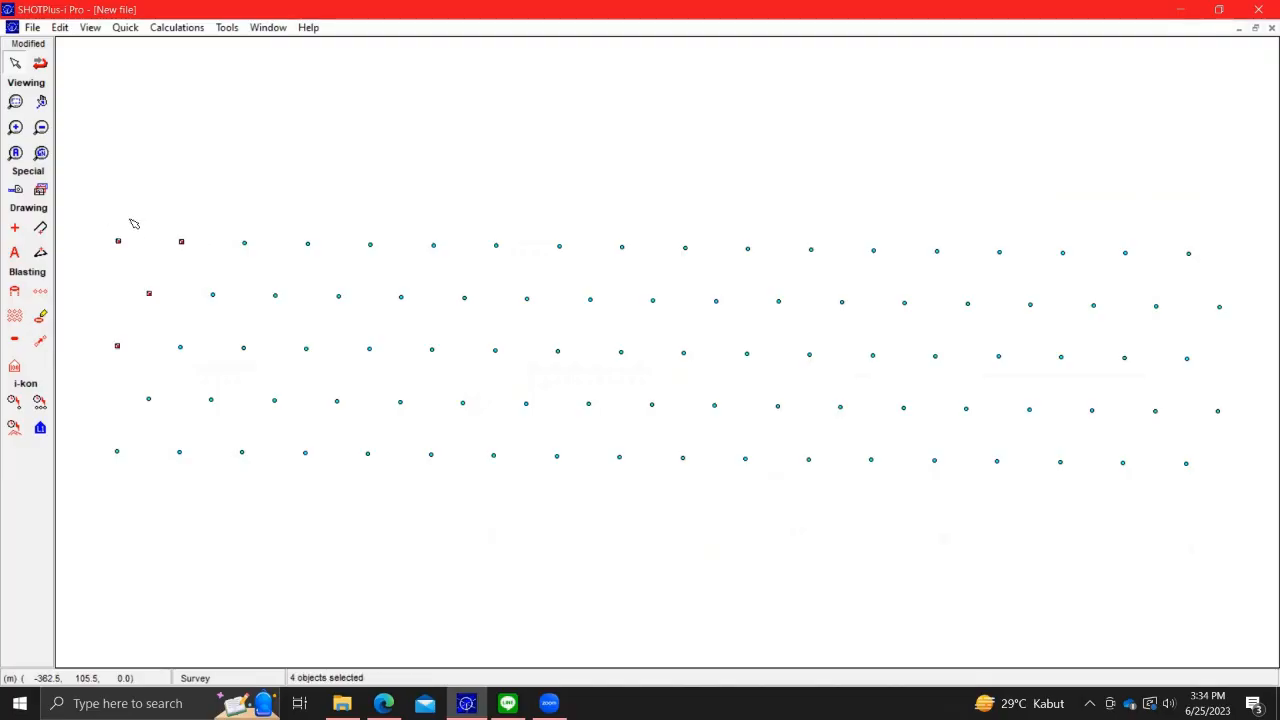
{"action": "key", "text": "Delete"}
{"action": "left_click", "coordinate": [1089, 241]}
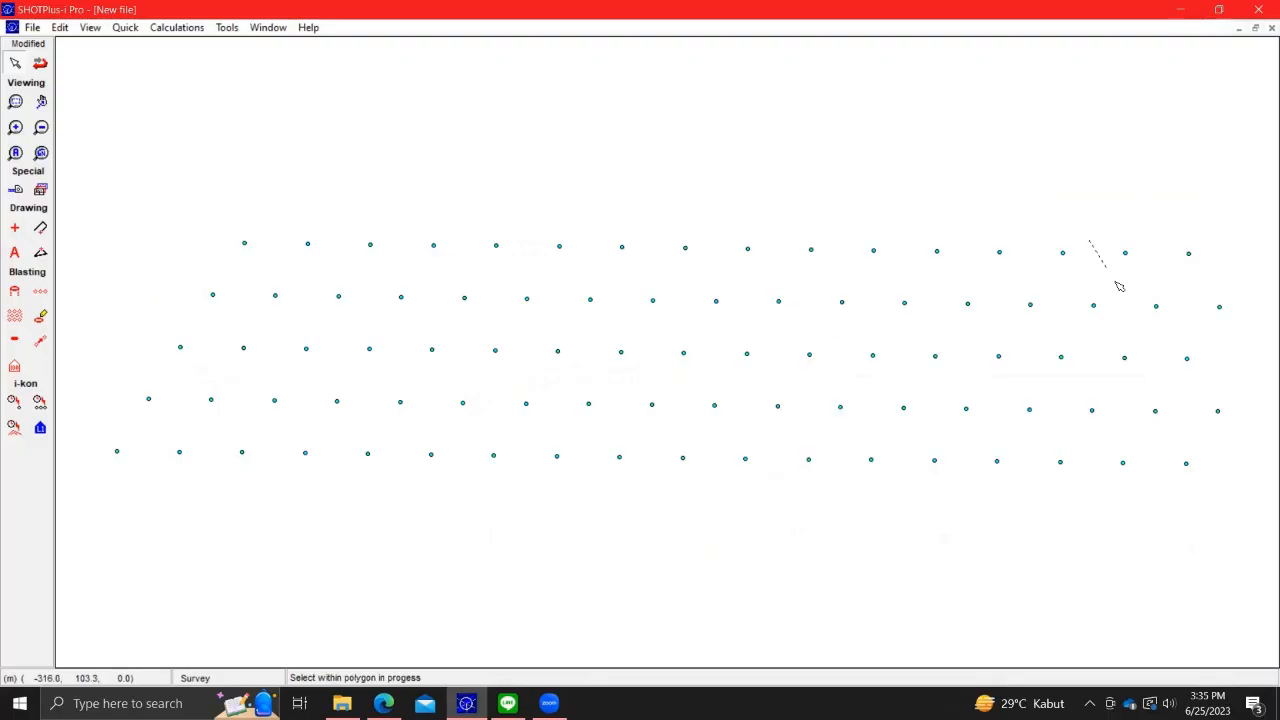
{"action": "left_click", "coordinate": [1219, 447]}
{"action": "left_click", "coordinate": [1242, 355]}
{"action": "left_click", "coordinate": [1225, 250]}
{"action": "left_click", "coordinate": [1153, 208]}
{"action": "left_click", "coordinate": [1089, 220]}
{"action": "left_click", "coordinate": [1091, 243]}
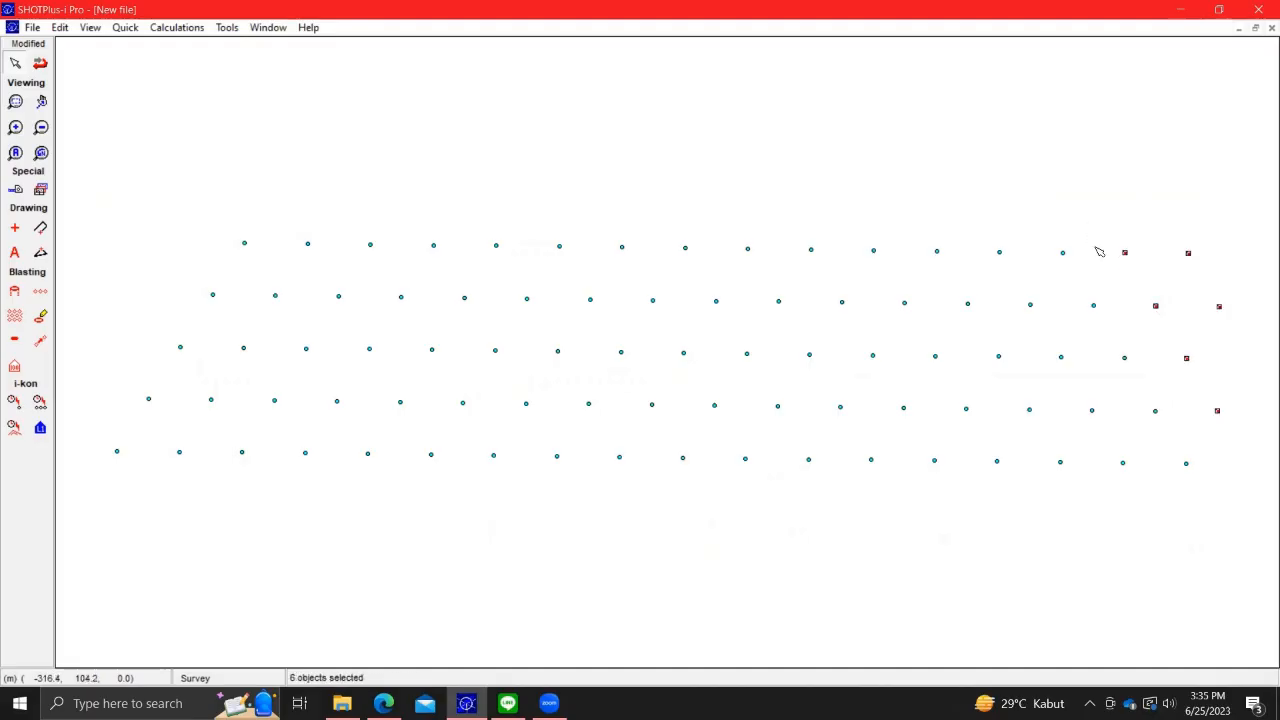
{"action": "key", "text": "Delete"}
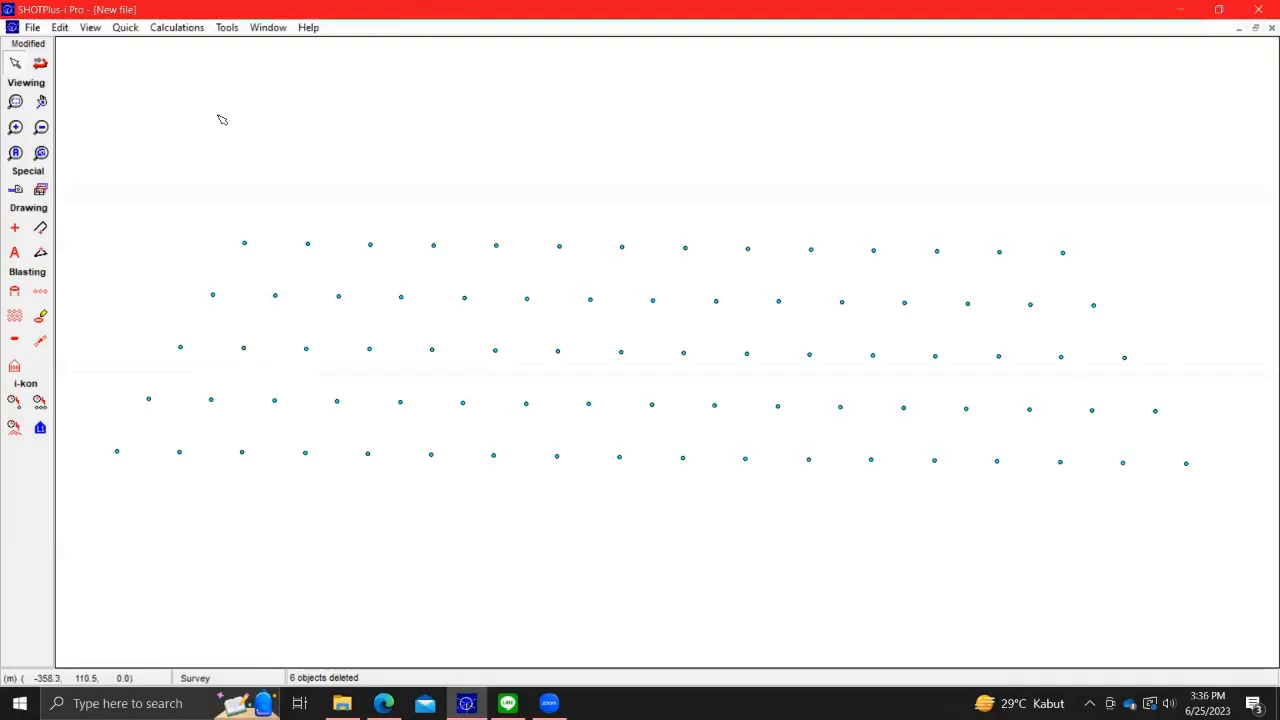
- Insert a new automatic loading rule and add a second deck to its hole loading
{"action": "left_click", "coordinate": [226, 27]}
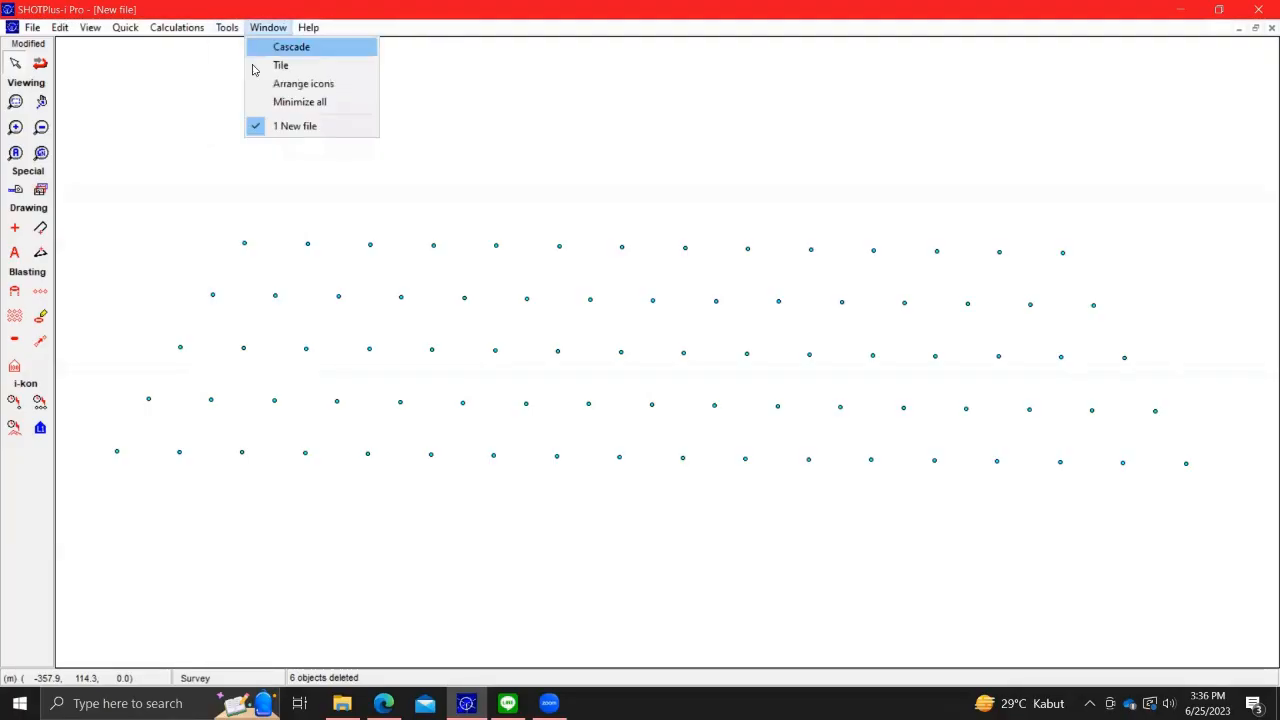
{"action": "mouse_move", "coordinate": [245, 146]}
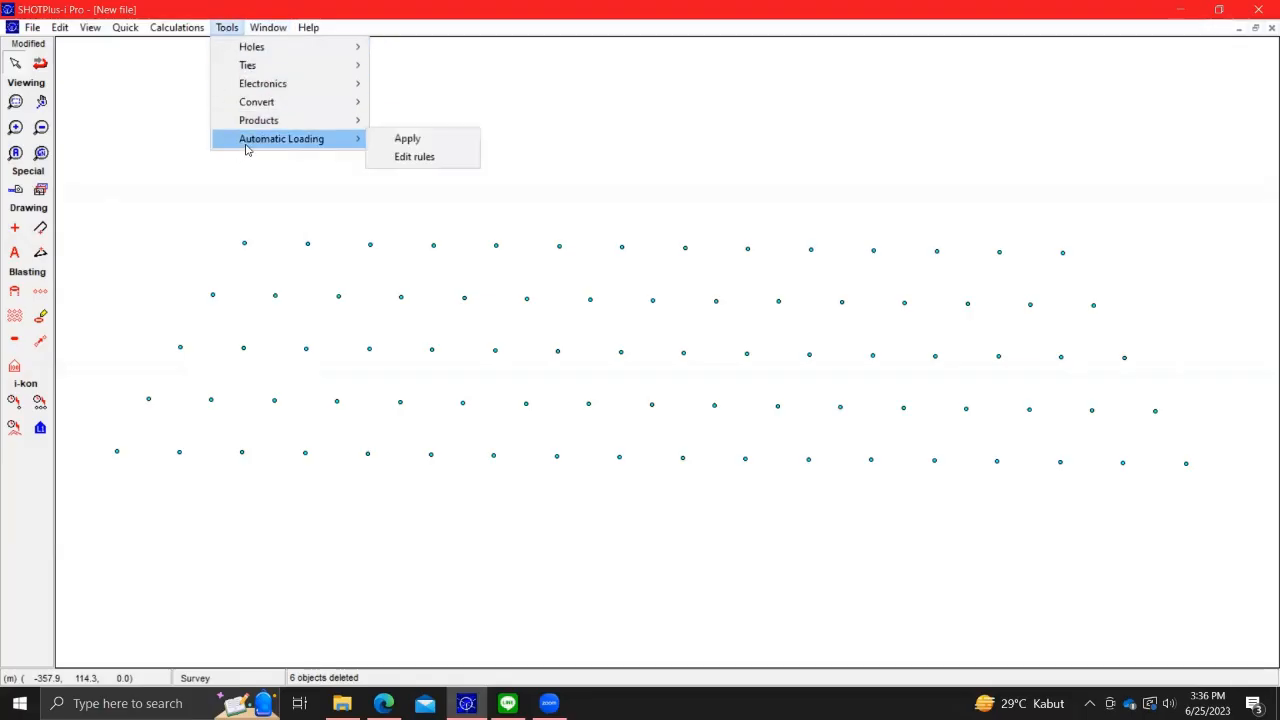
{"action": "left_click", "coordinate": [407, 158]}
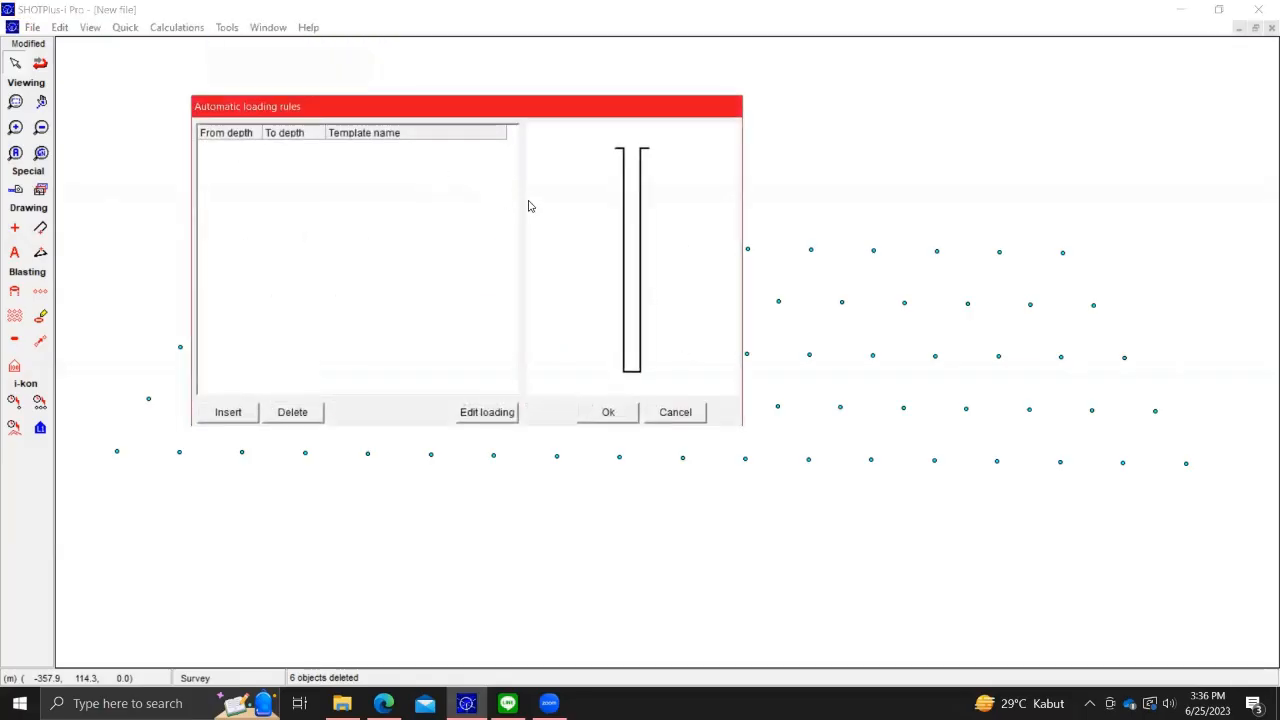
{"action": "left_click", "coordinate": [236, 412]}
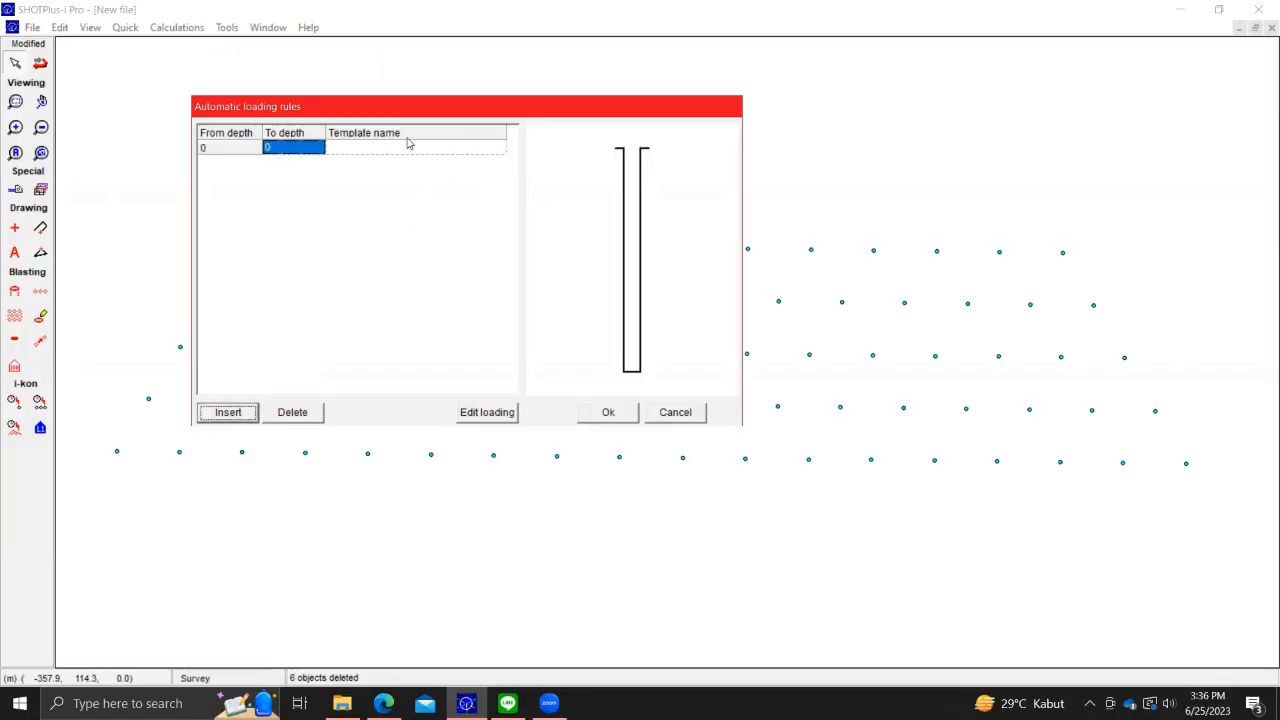
{"action": "left_click", "coordinate": [478, 414]}
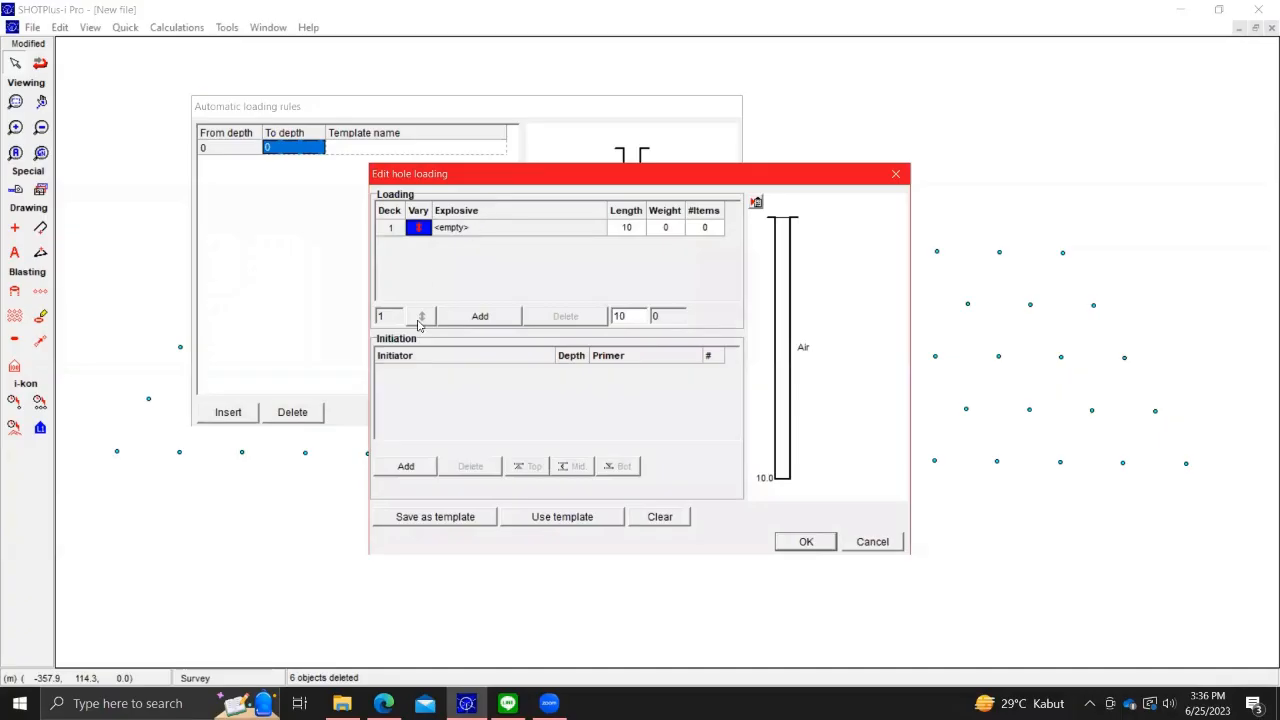
{"action": "left_click", "coordinate": [450, 320]}
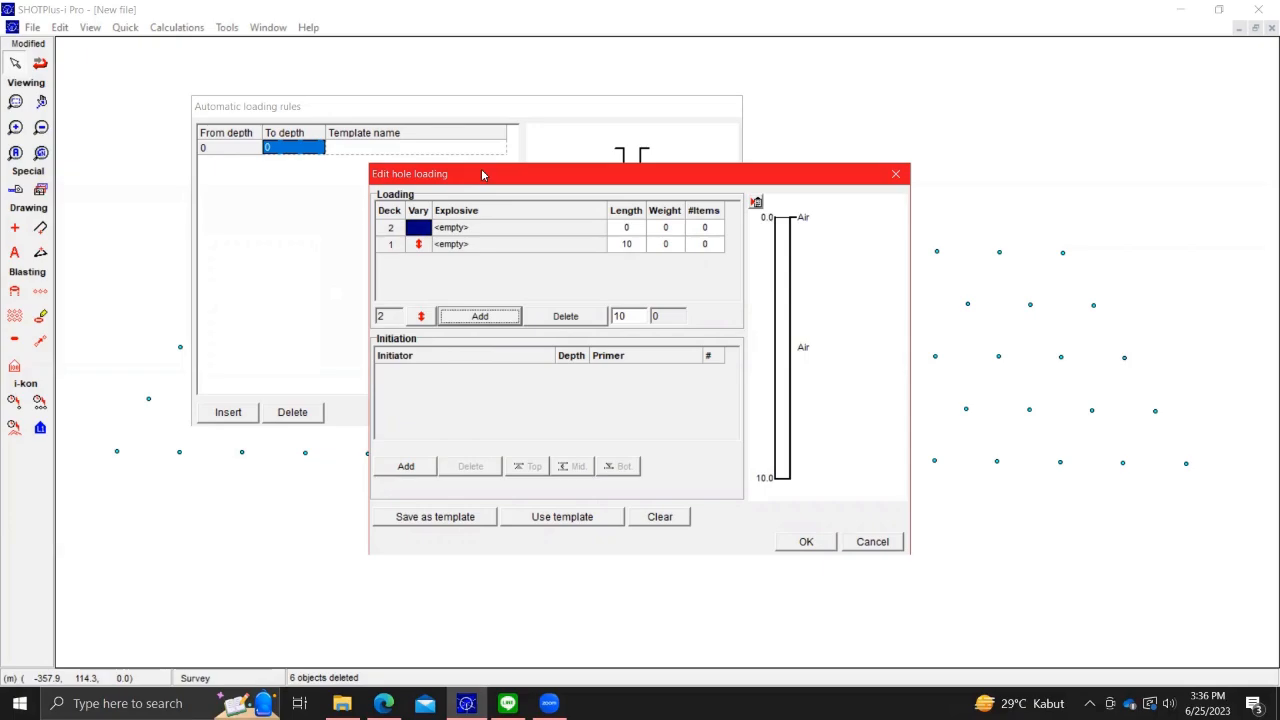
{"action": "left_click", "coordinate": [418, 244]}
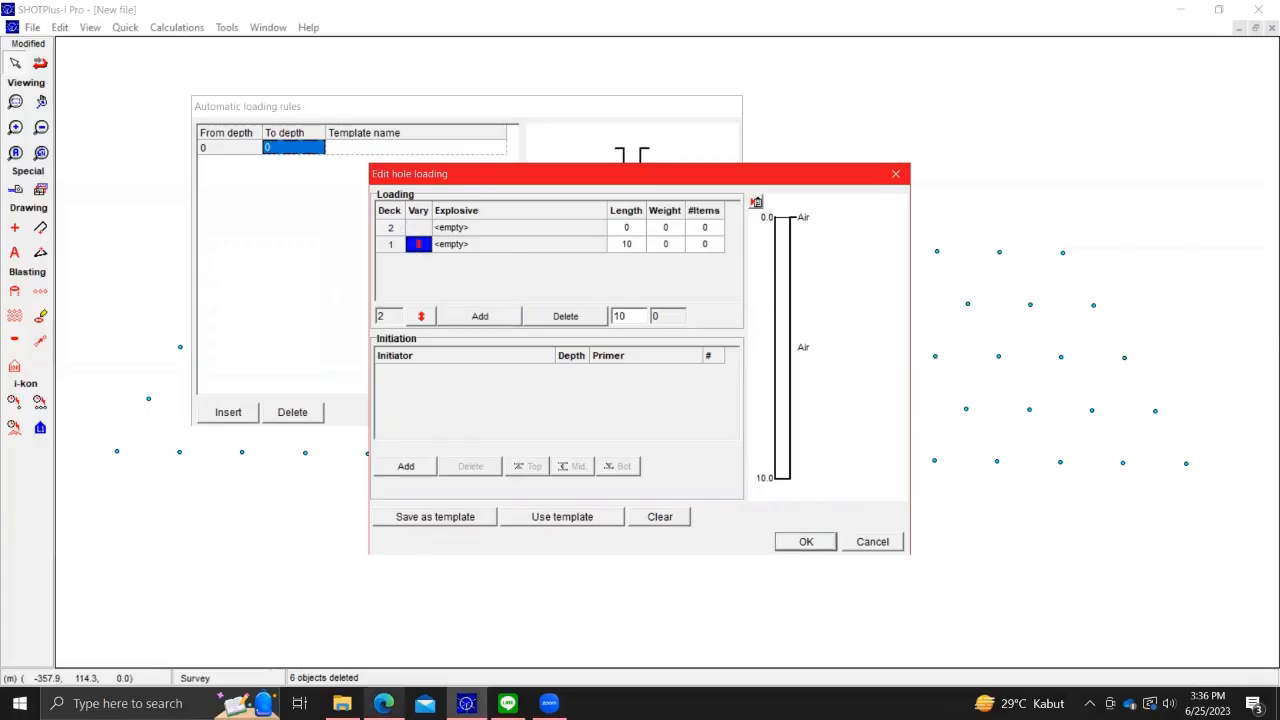
- Switch to the assignment PDF in Edge and look up the charge length (PC) in the blast calculations
{"action": "mouse_move", "coordinate": [384, 703]}
{"action": "left_click", "coordinate": [383, 630]}
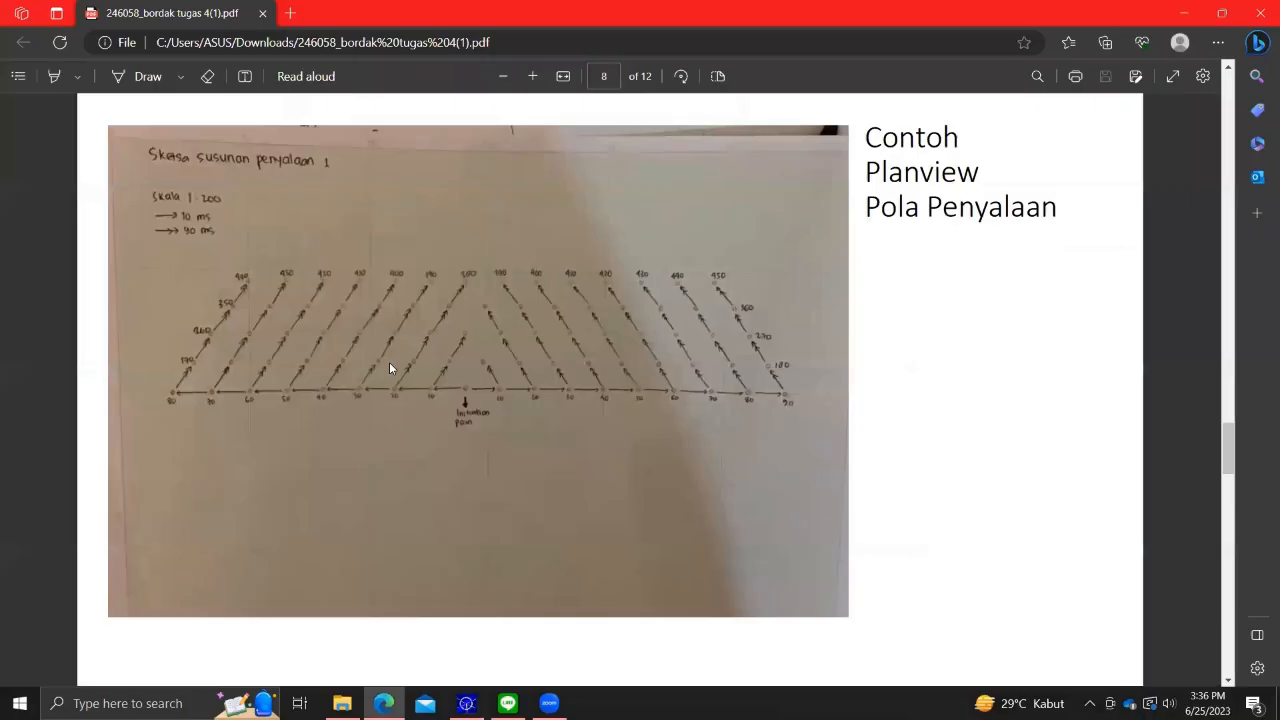
{"action": "scroll", "coordinate": [399, 398], "scroll_direction": "up", "scroll_amount": 3}
{"action": "scroll", "coordinate": [399, 398], "scroll_direction": "up", "scroll_amount": 10}
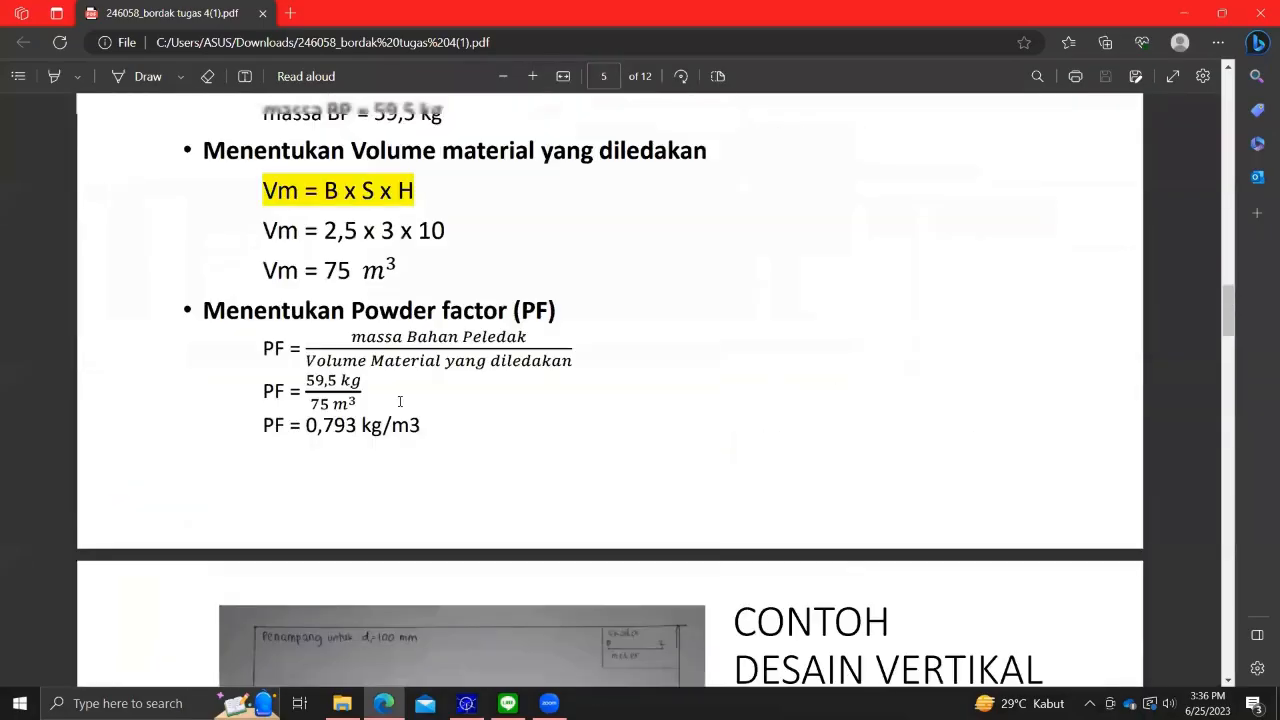
{"action": "scroll", "coordinate": [399, 401], "scroll_direction": "up", "scroll_amount": 6}
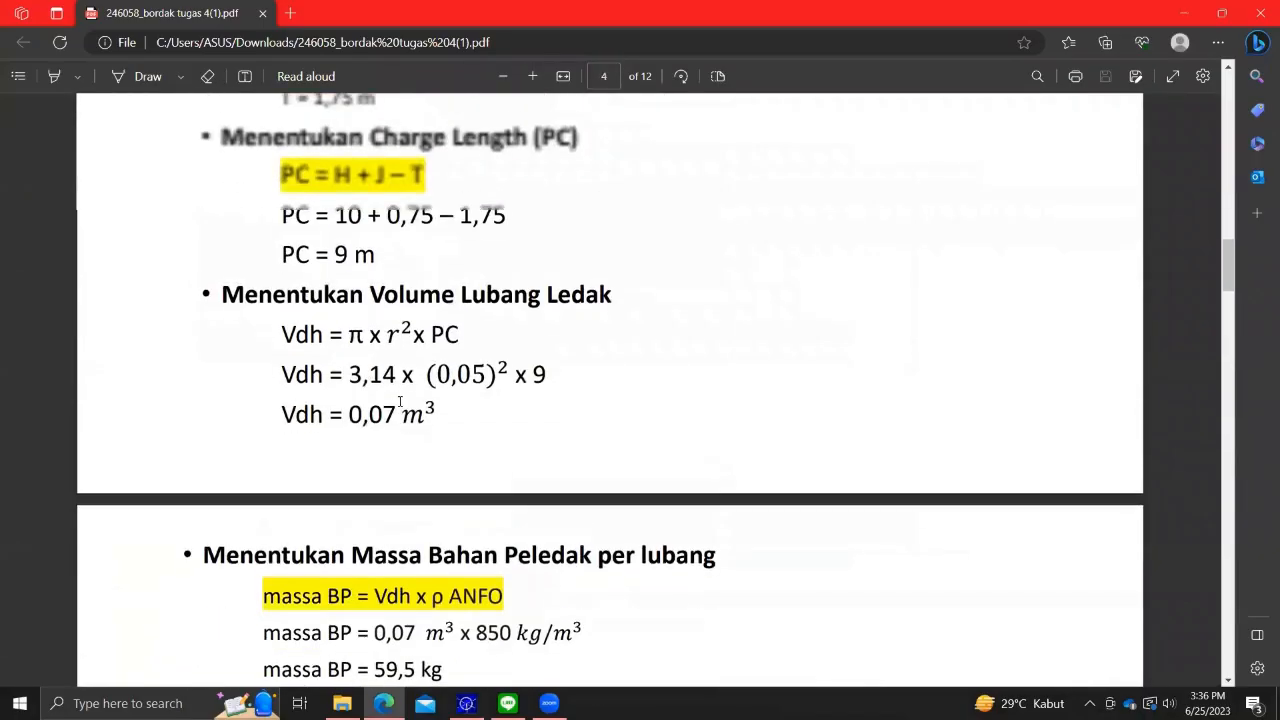
{"action": "scroll", "coordinate": [399, 400], "scroll_direction": "up", "scroll_amount": 2}
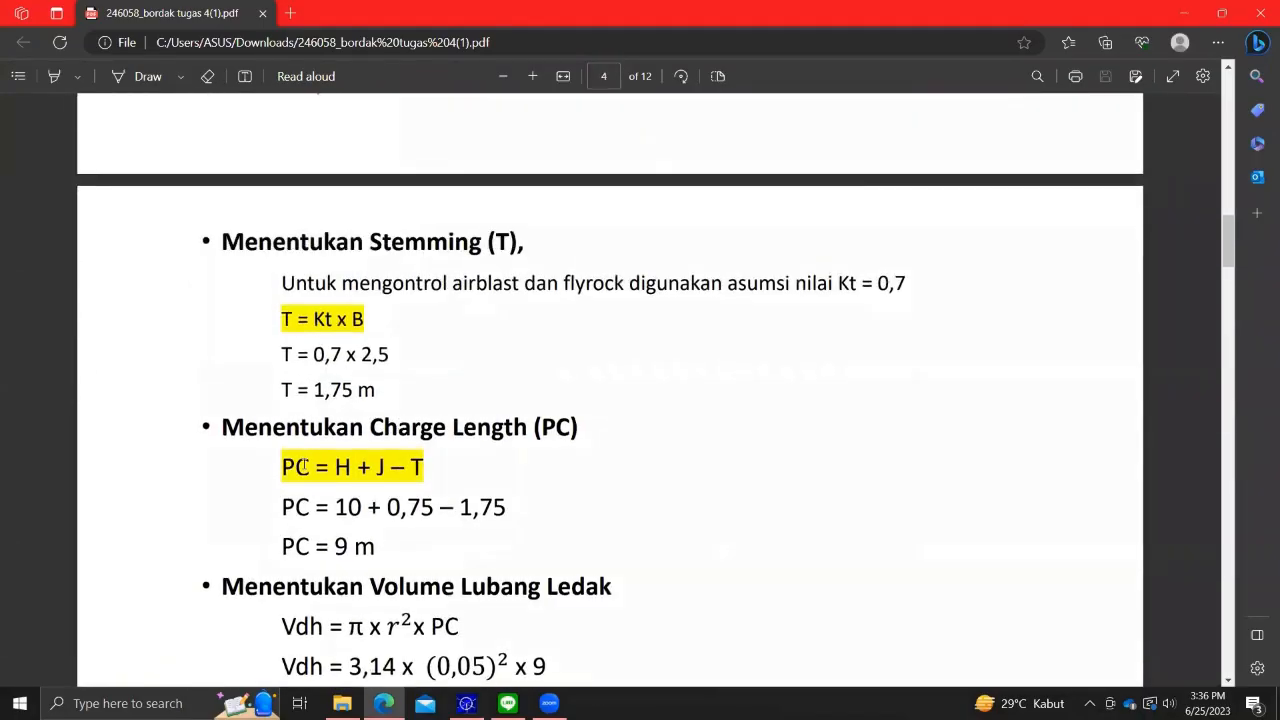
{"action": "scroll", "coordinate": [371, 453], "scroll_direction": "up", "scroll_amount": 3}
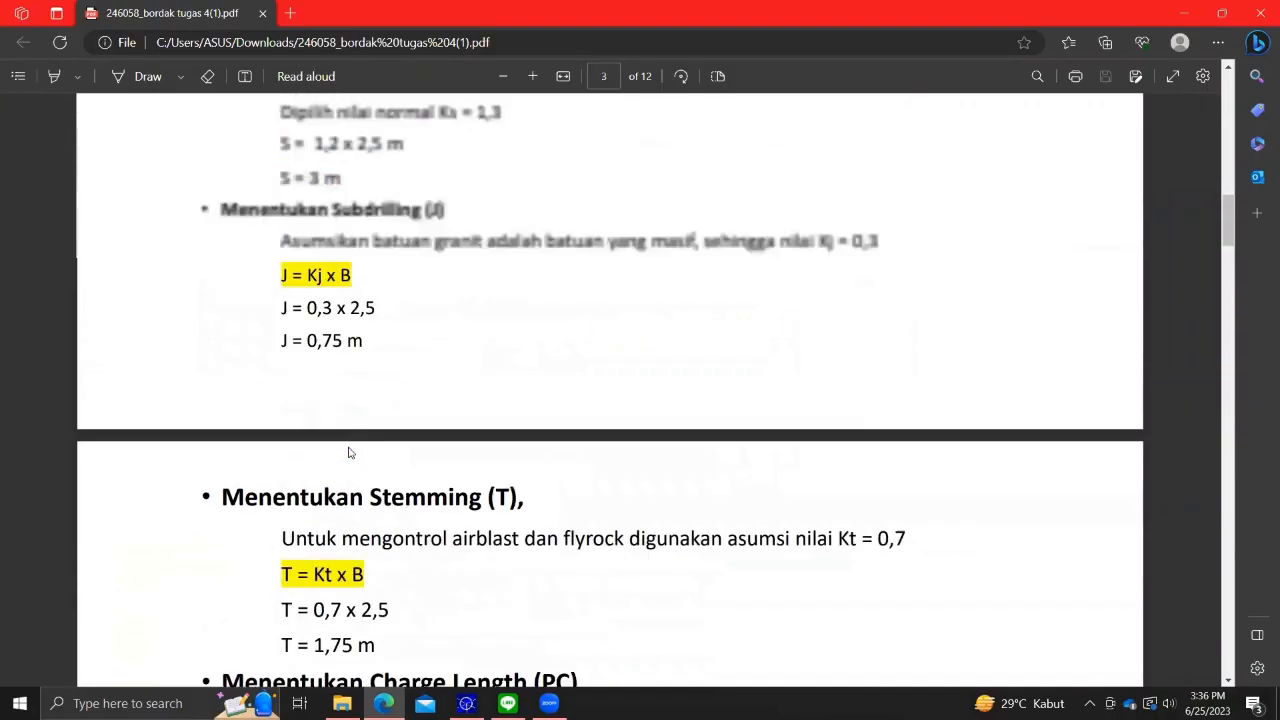
{"action": "scroll", "coordinate": [360, 445], "scroll_direction": "down", "scroll_amount": 2}
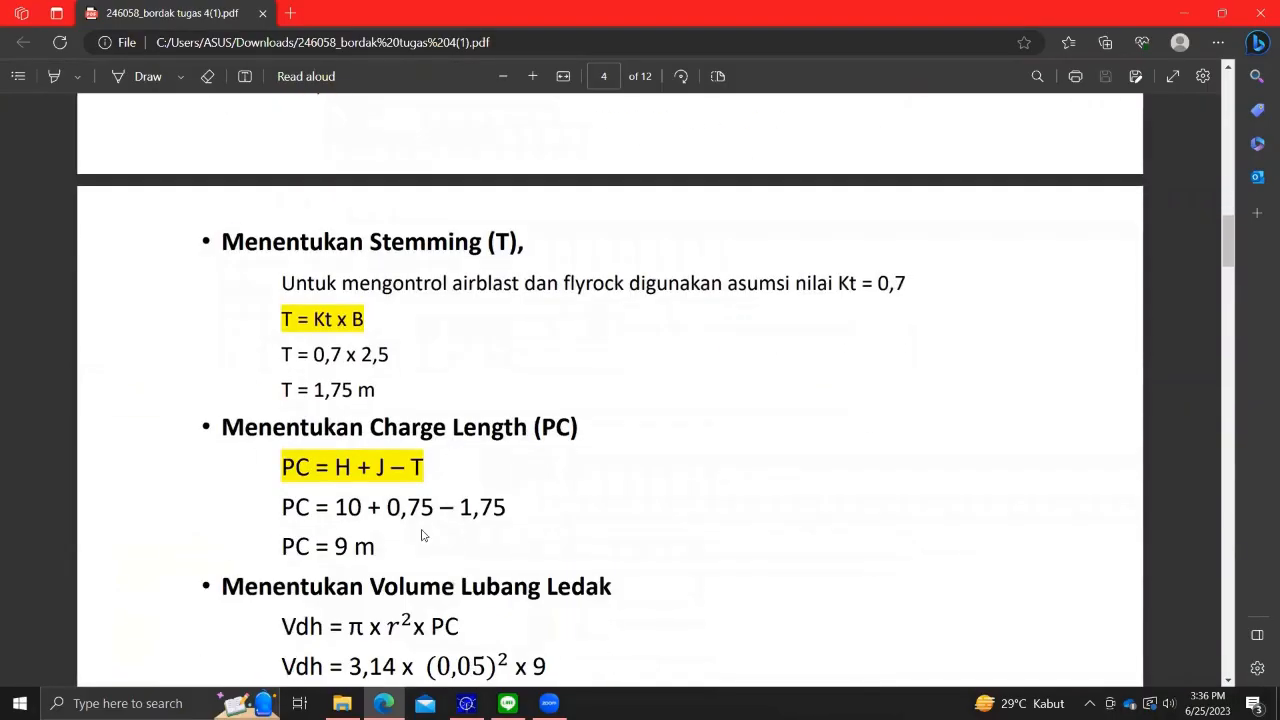
{"action": "left_click_drag", "start_coordinate": [335, 547], "coordinate": [376, 548]}
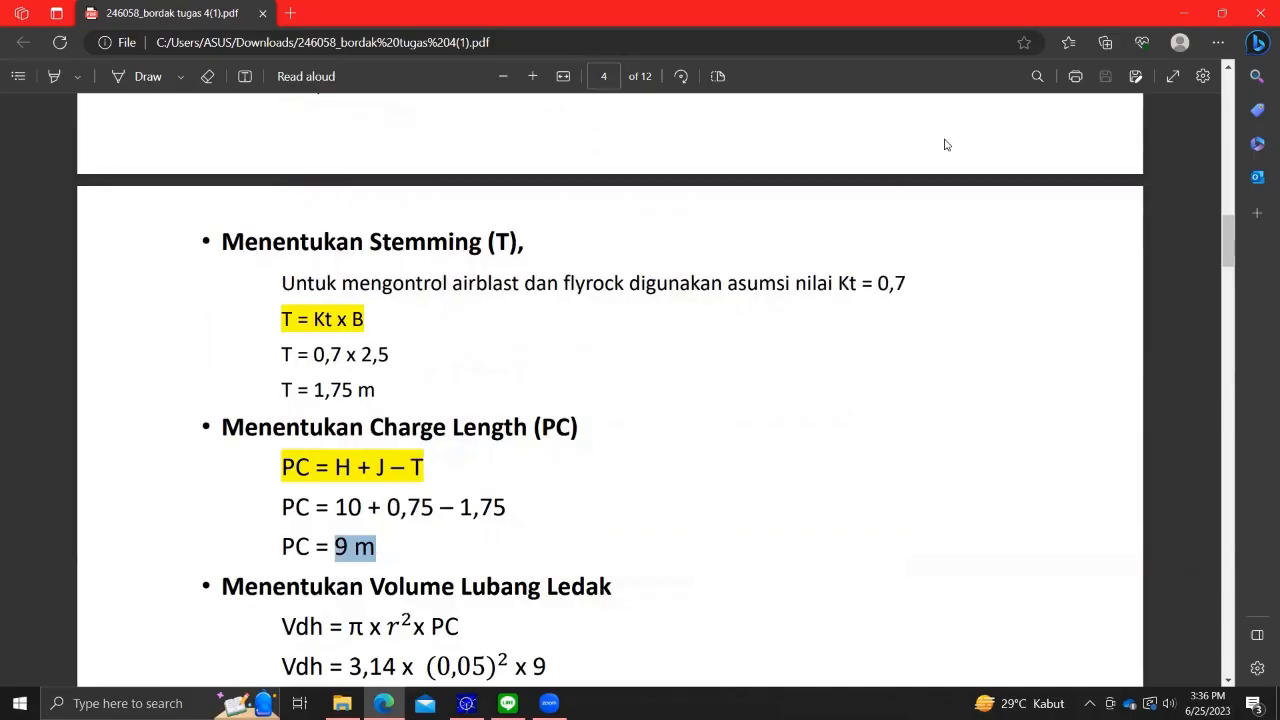
{"action": "left_click", "coordinate": [1183, 12]}
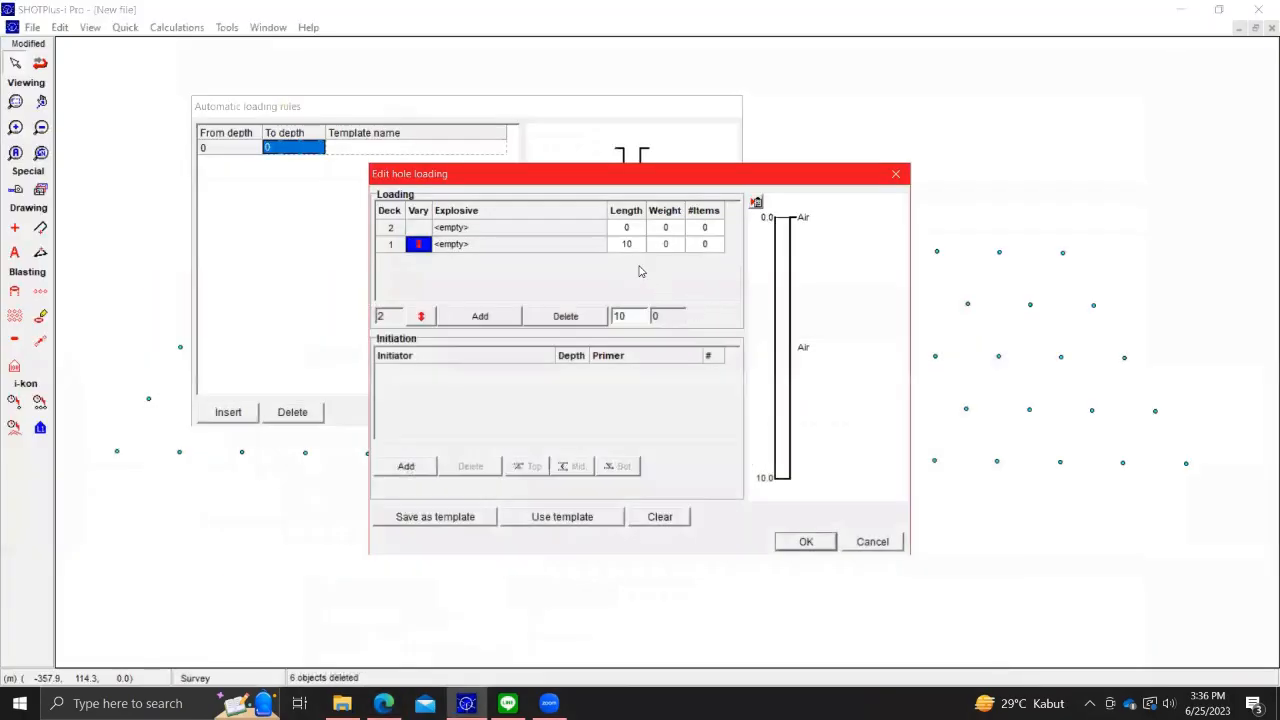
- Make deck 2 the varying deck and set deck 1's length to 9 m in the hole loading
{"action": "left_click", "coordinate": [629, 249]}
{"action": "left_click", "coordinate": [418, 244]}
{"action": "left_click", "coordinate": [418, 227]}
{"action": "left_click", "coordinate": [420, 316]}
{"action": "left_click", "coordinate": [632, 244]}
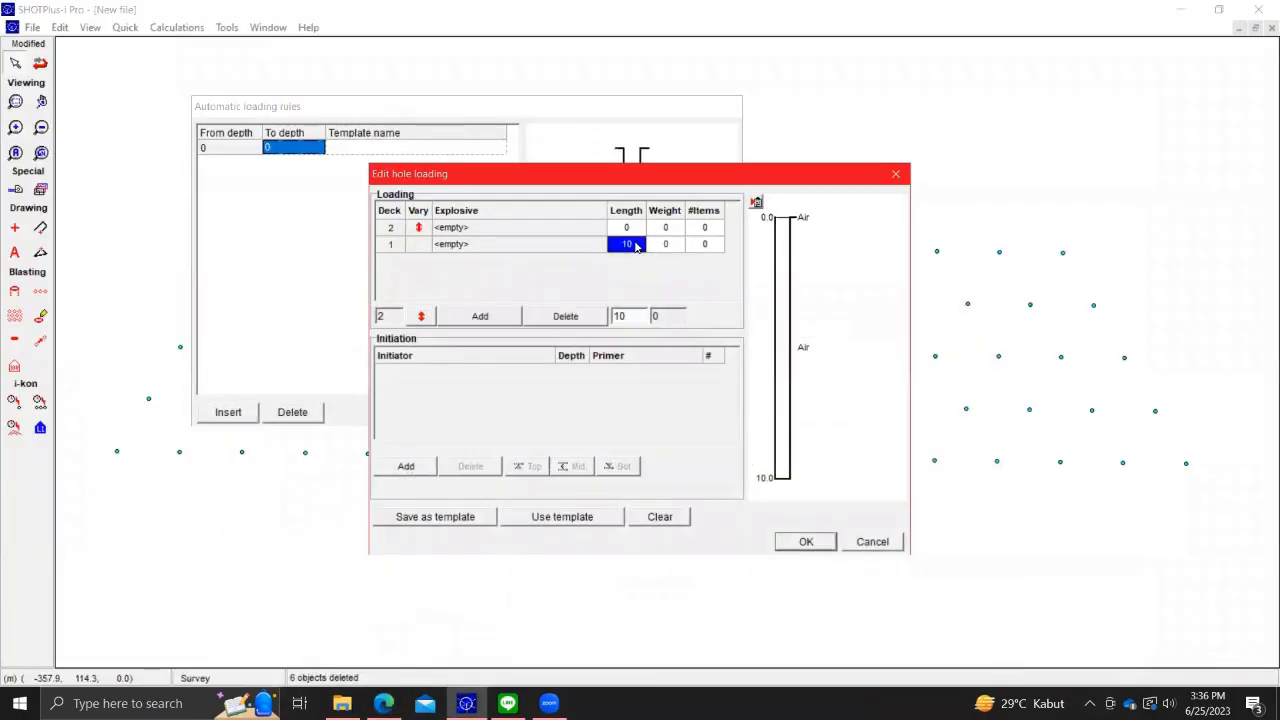
{"action": "type", "text": "9"}
{"action": "key", "text": "Tab"}
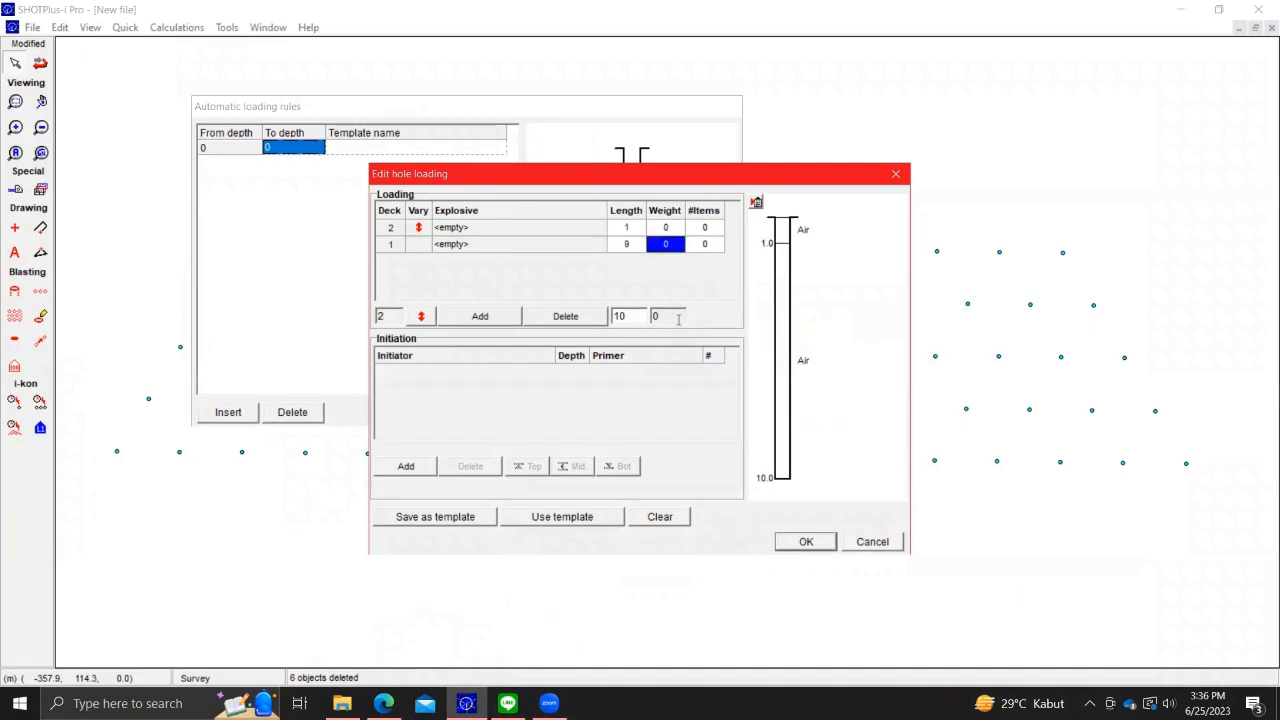
- Assign ANFO 0.8 (BANF) as the explosive of deck 1
{"action": "left_click", "coordinate": [643, 230]}
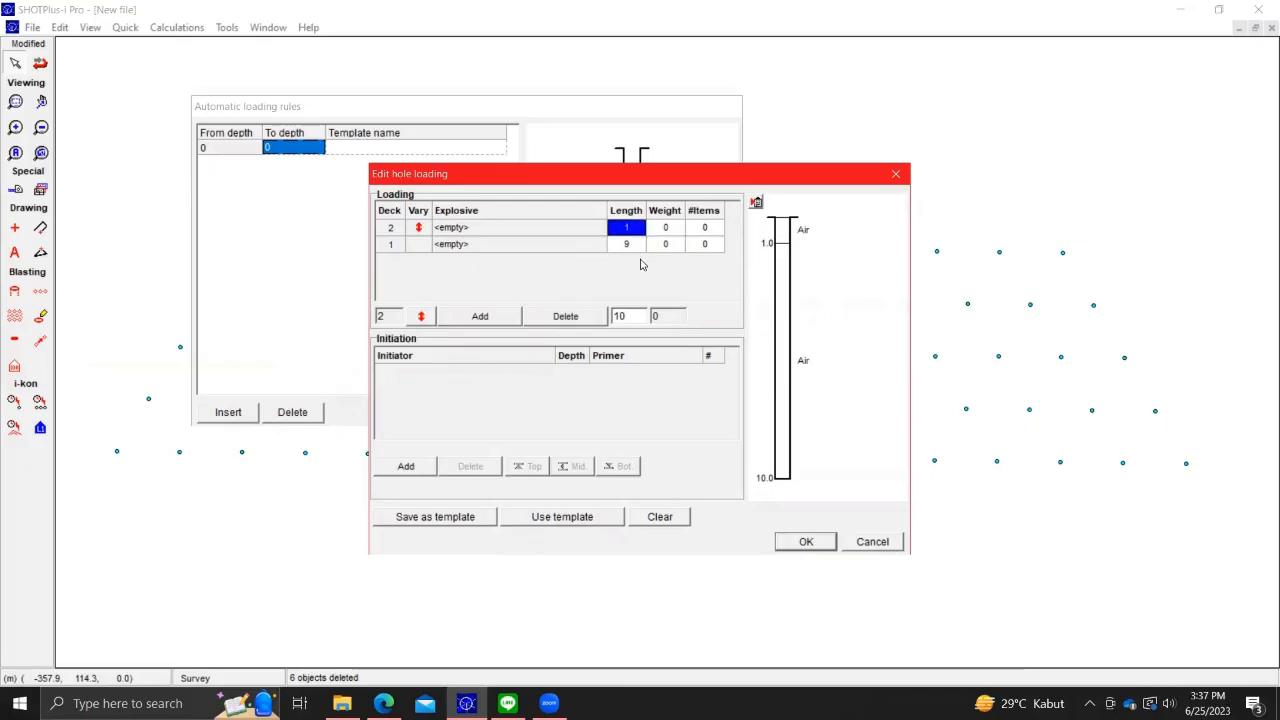
{"action": "left_click", "coordinate": [641, 247]}
{"action": "left_click", "coordinate": [640, 230]}
{"action": "left_click", "coordinate": [527, 246]}
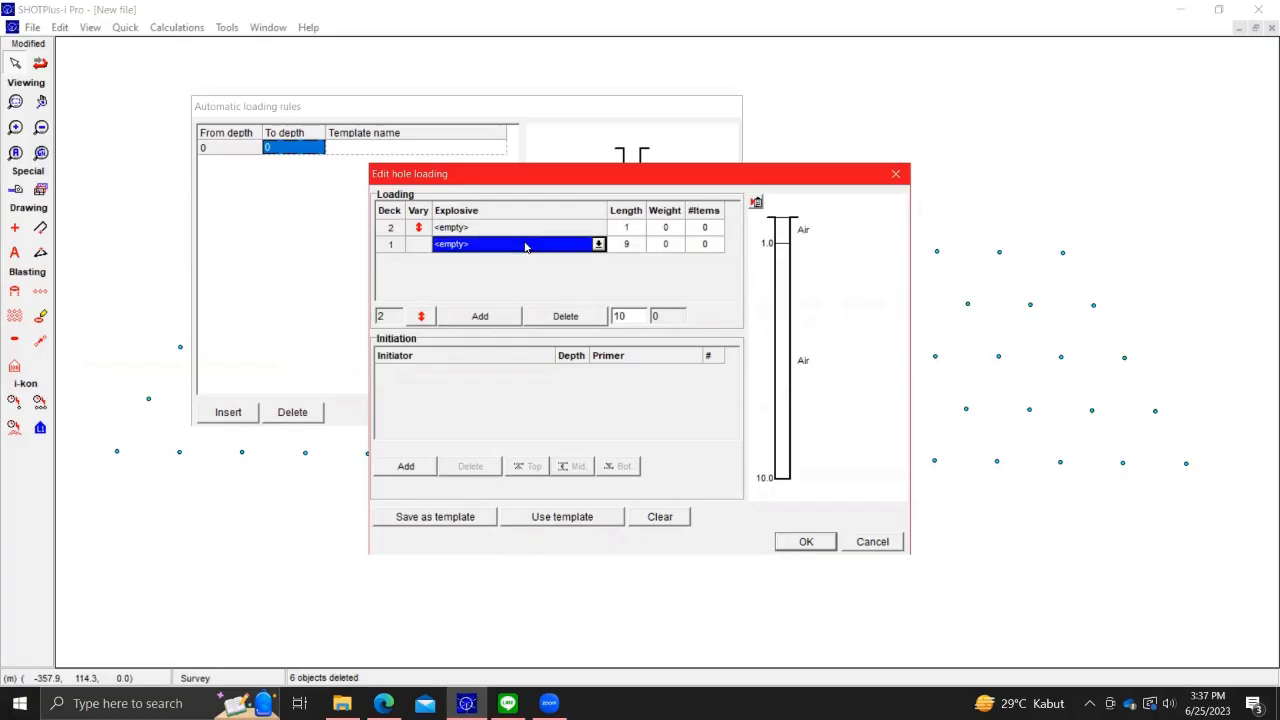
{"action": "left_click", "coordinate": [598, 245]}
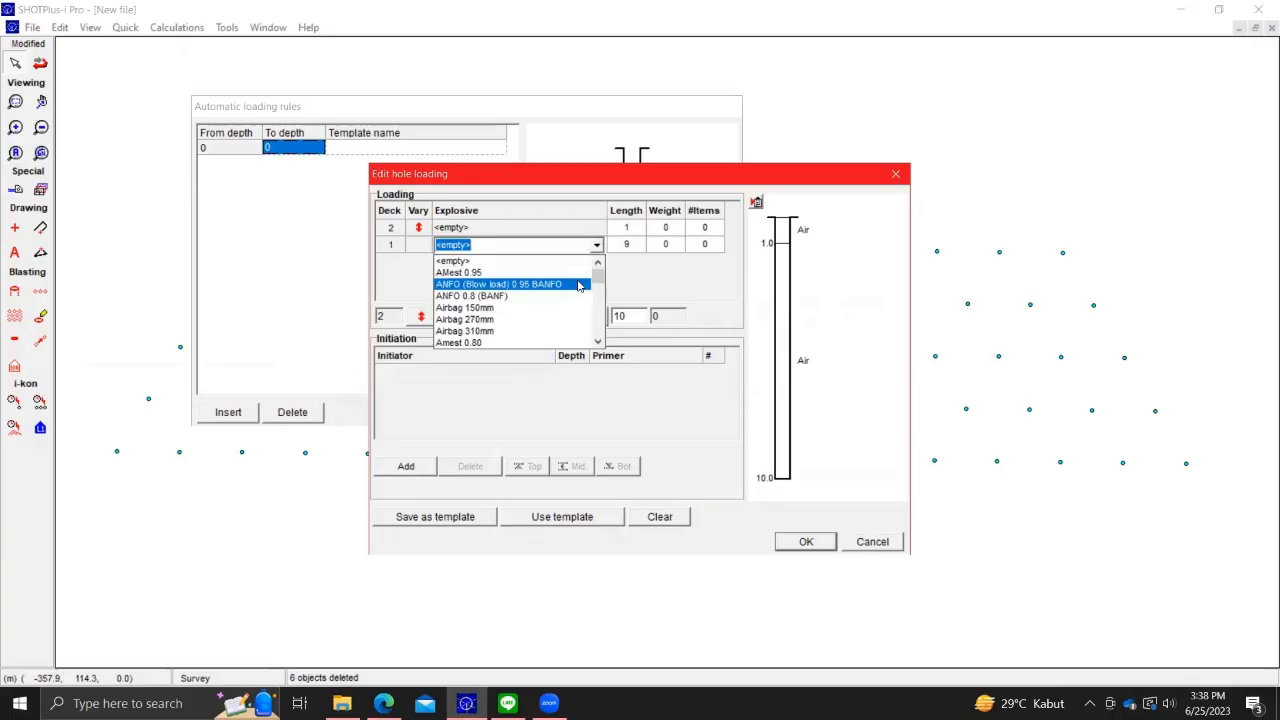
{"action": "left_click", "coordinate": [487, 297]}
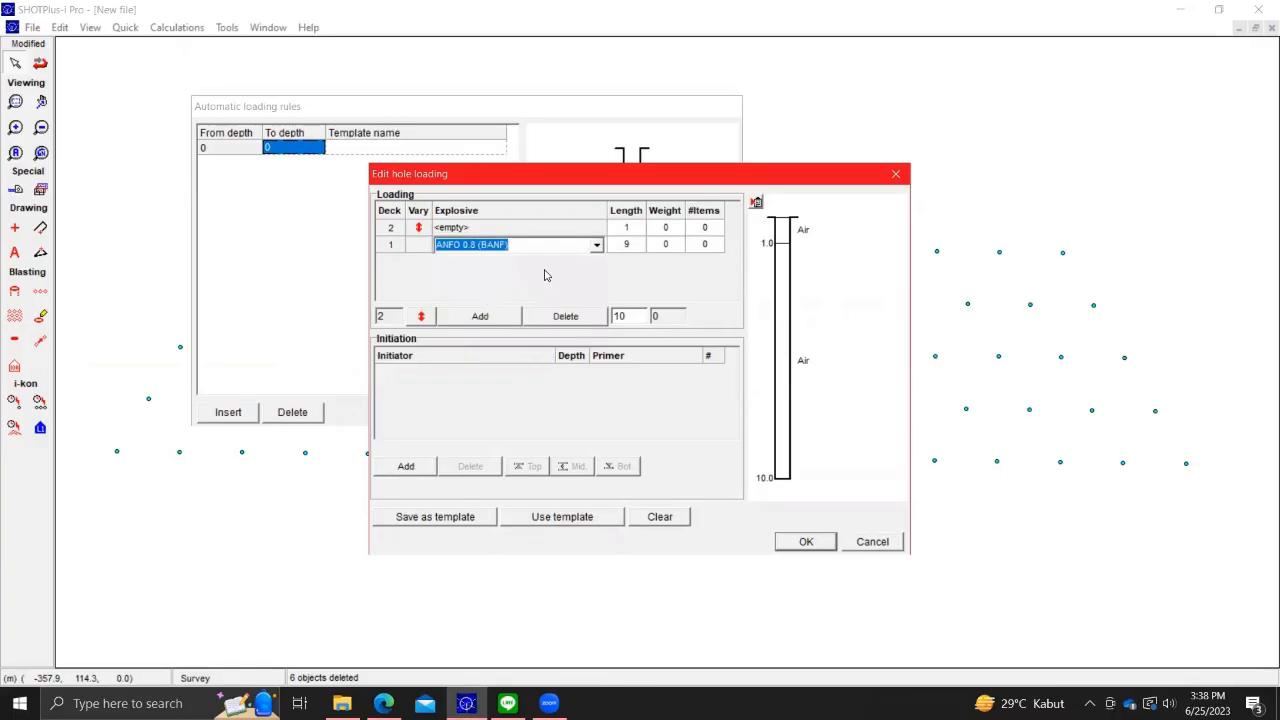
- Assign Stemming as the material of deck 2
{"action": "left_click", "coordinate": [603, 228]}
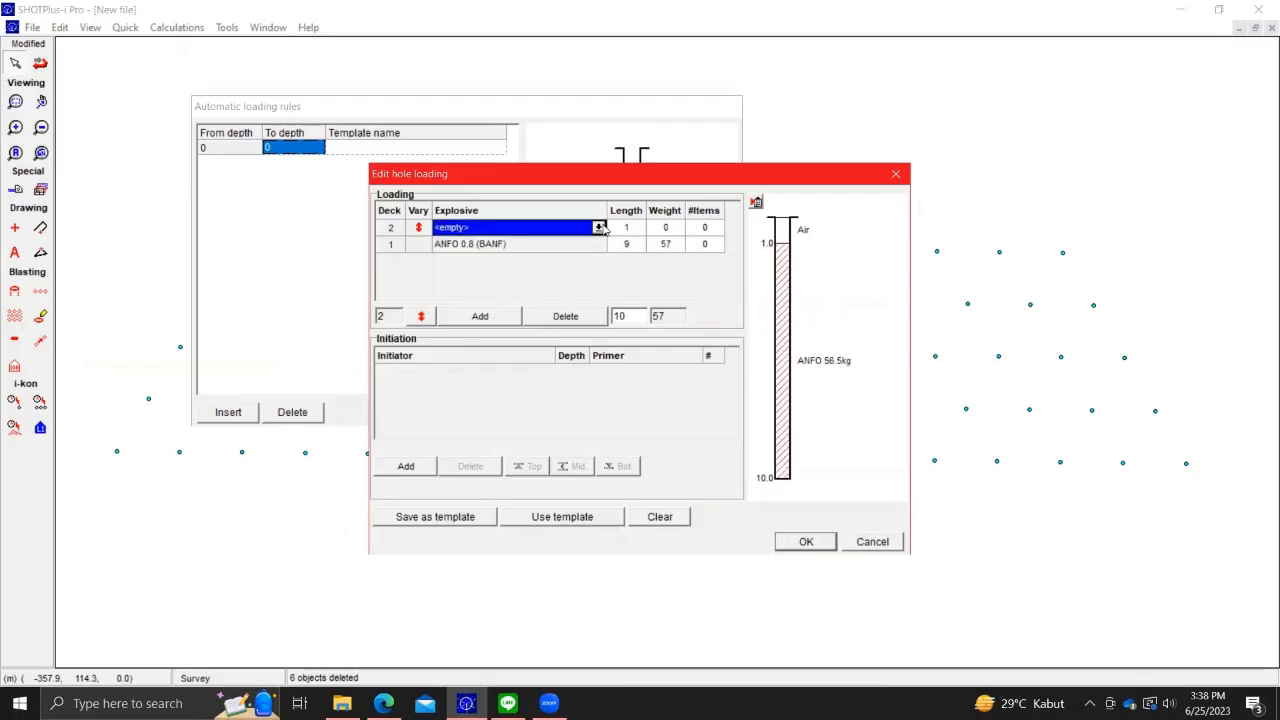
{"action": "left_click", "coordinate": [603, 228]}
{"action": "scroll", "coordinate": [596, 325], "scroll_direction": "down", "scroll_amount": 10}
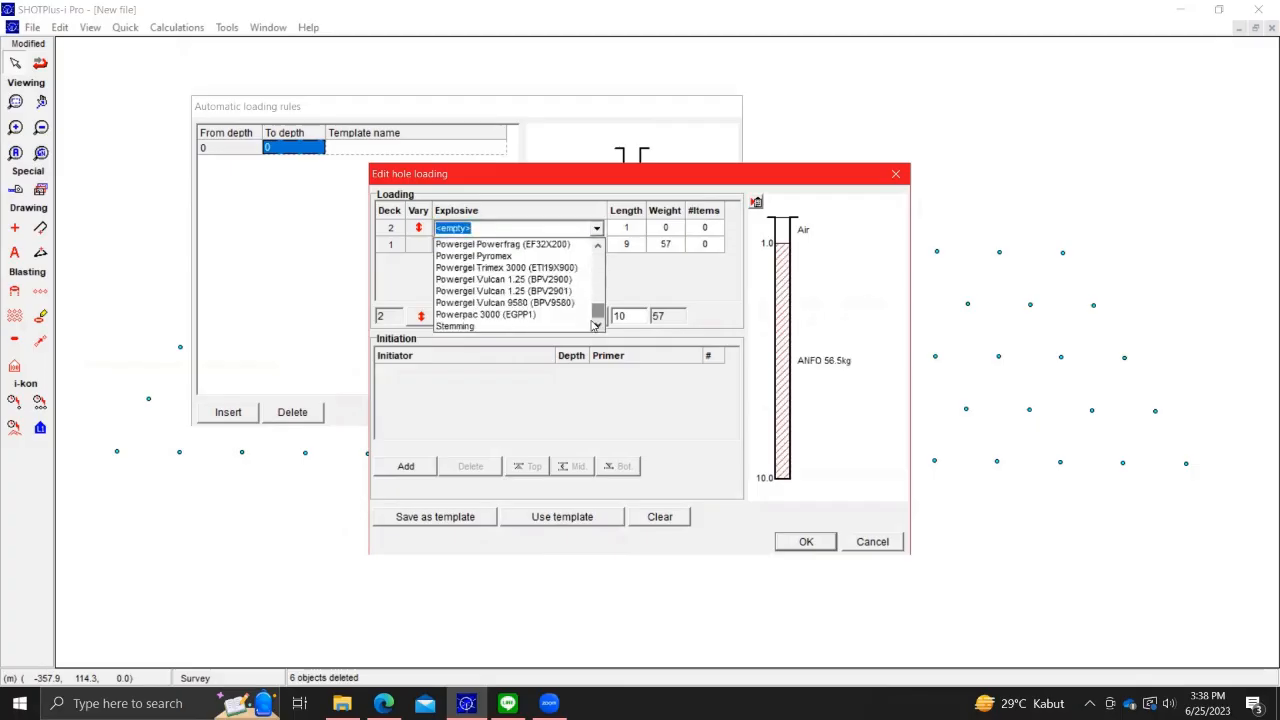
{"action": "left_click", "coordinate": [550, 326]}
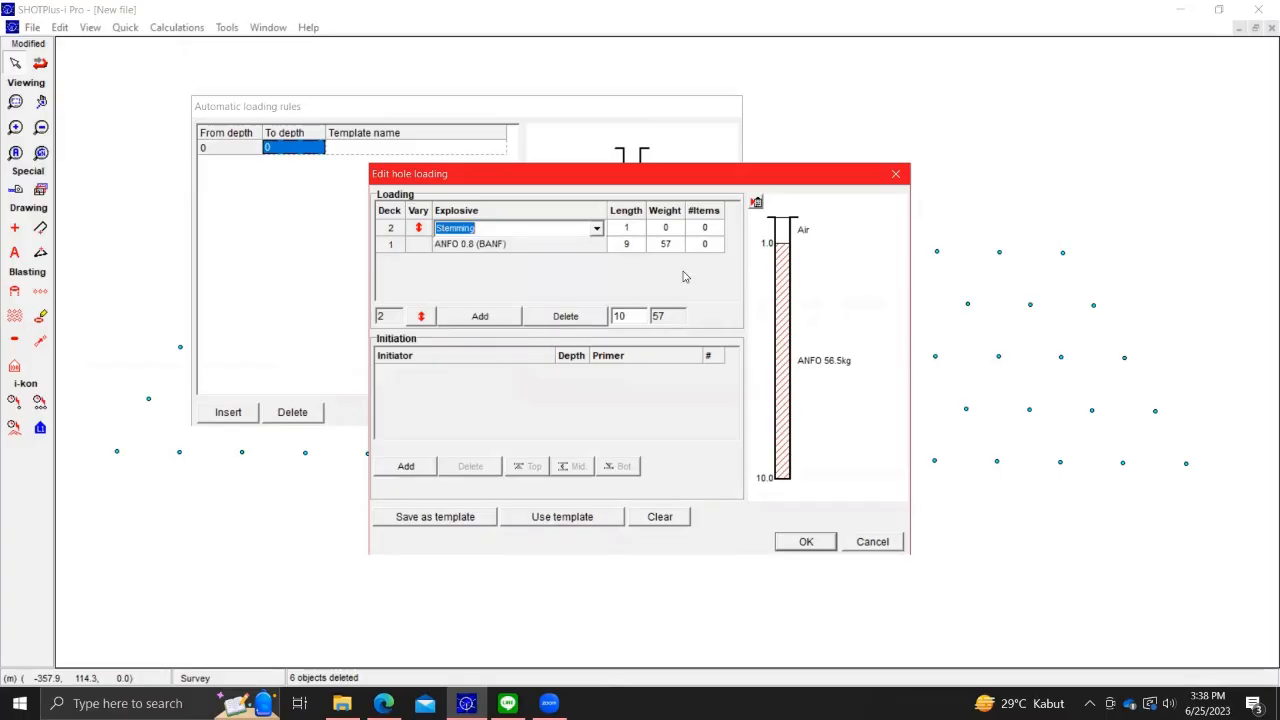
- Add an Exel Develdet (200/5000 ms) initiator to the hole loading and set its depth to 9.5 m
{"action": "left_click", "coordinate": [401, 464]}
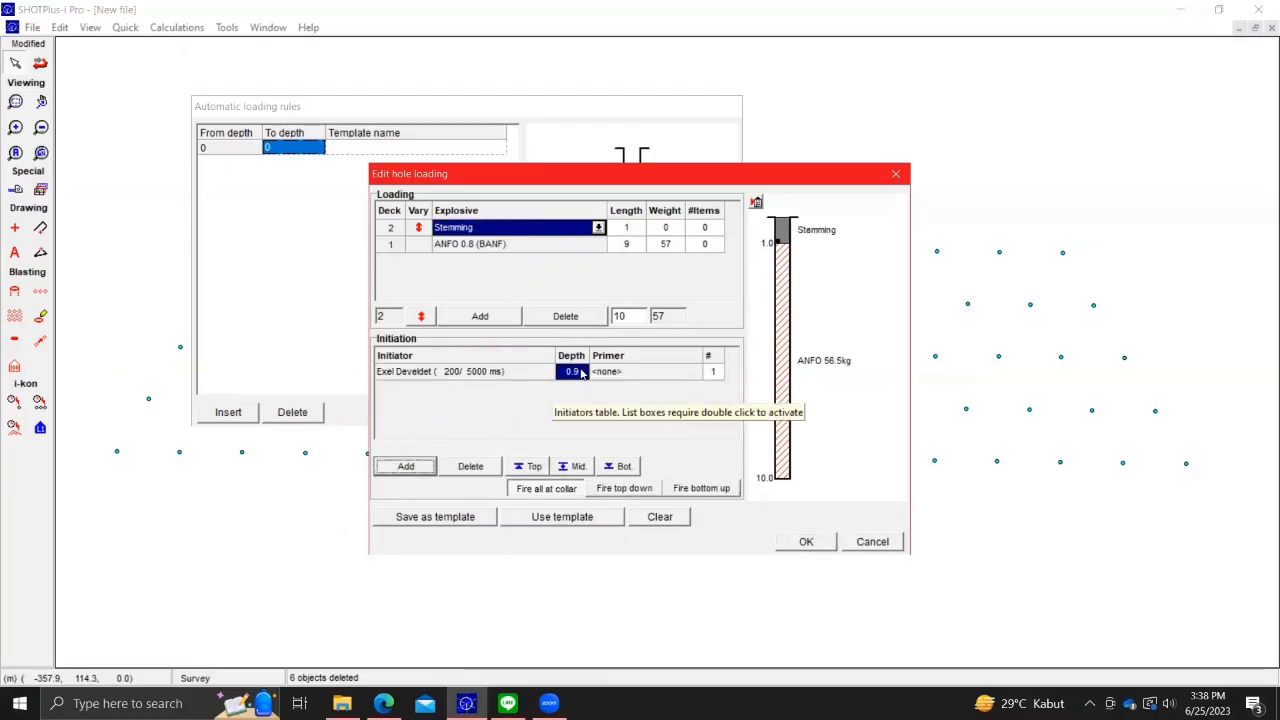
{"action": "left_click", "coordinate": [582, 373]}
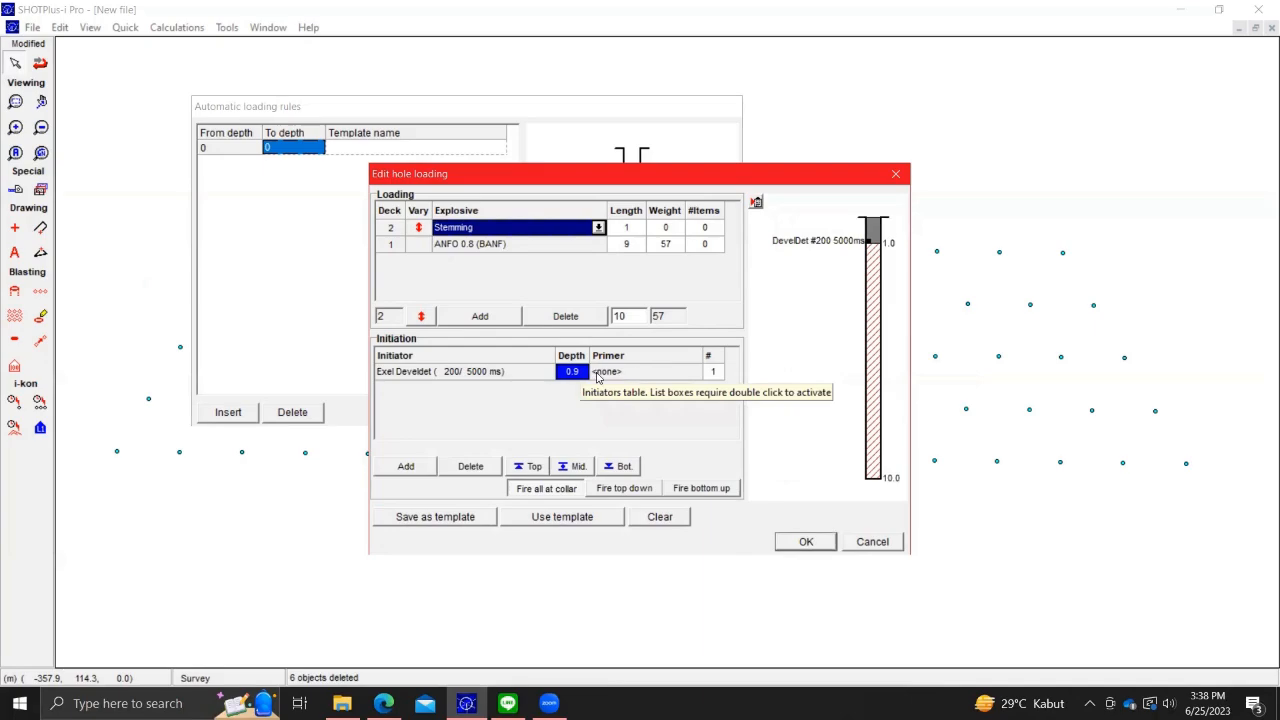
{"action": "double_click", "coordinate": [587, 373]}
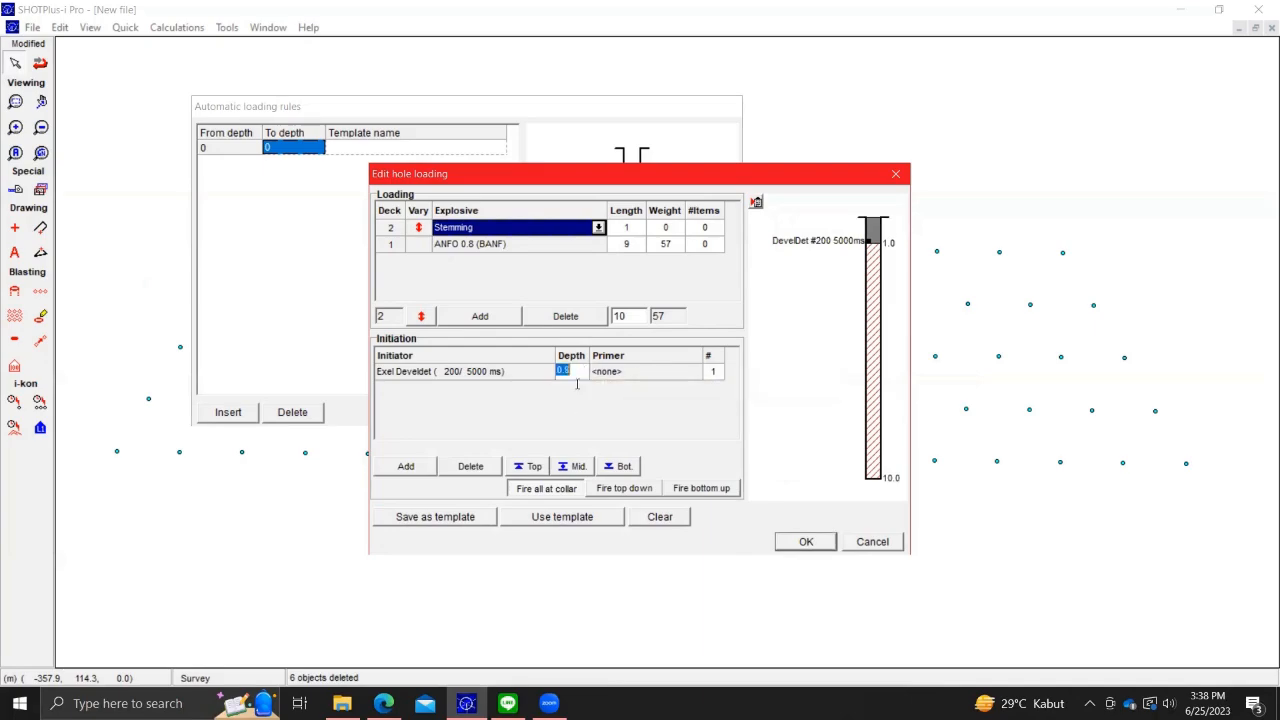
{"action": "left_click", "coordinate": [608, 376]}
{"action": "left_click", "coordinate": [583, 377]}
{"action": "type", "text": "9.5"}
{"action": "left_click", "coordinate": [660, 372]}
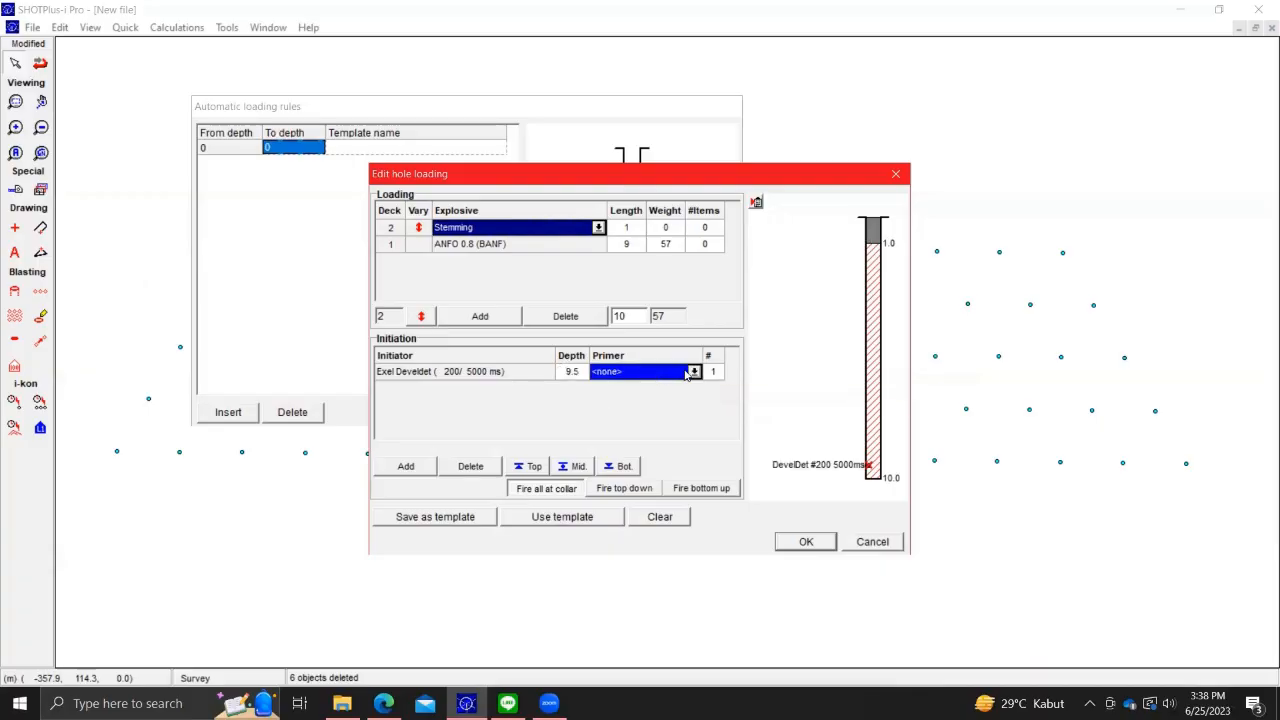
- Set the primer to Anzomex G (PG), change the initiator to Exel MS (Millisecond det.) 500 ms, and accept the loading rule
{"action": "left_click", "coordinate": [692, 372]}
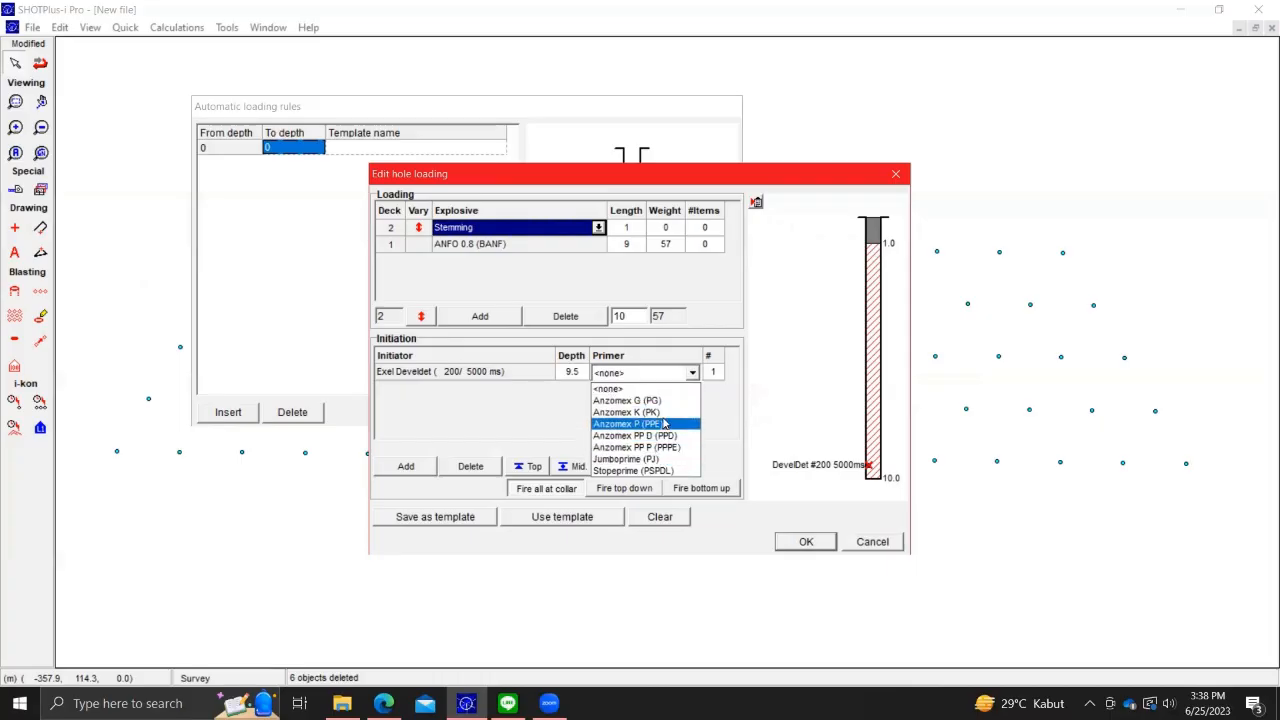
{"action": "left_click", "coordinate": [660, 401]}
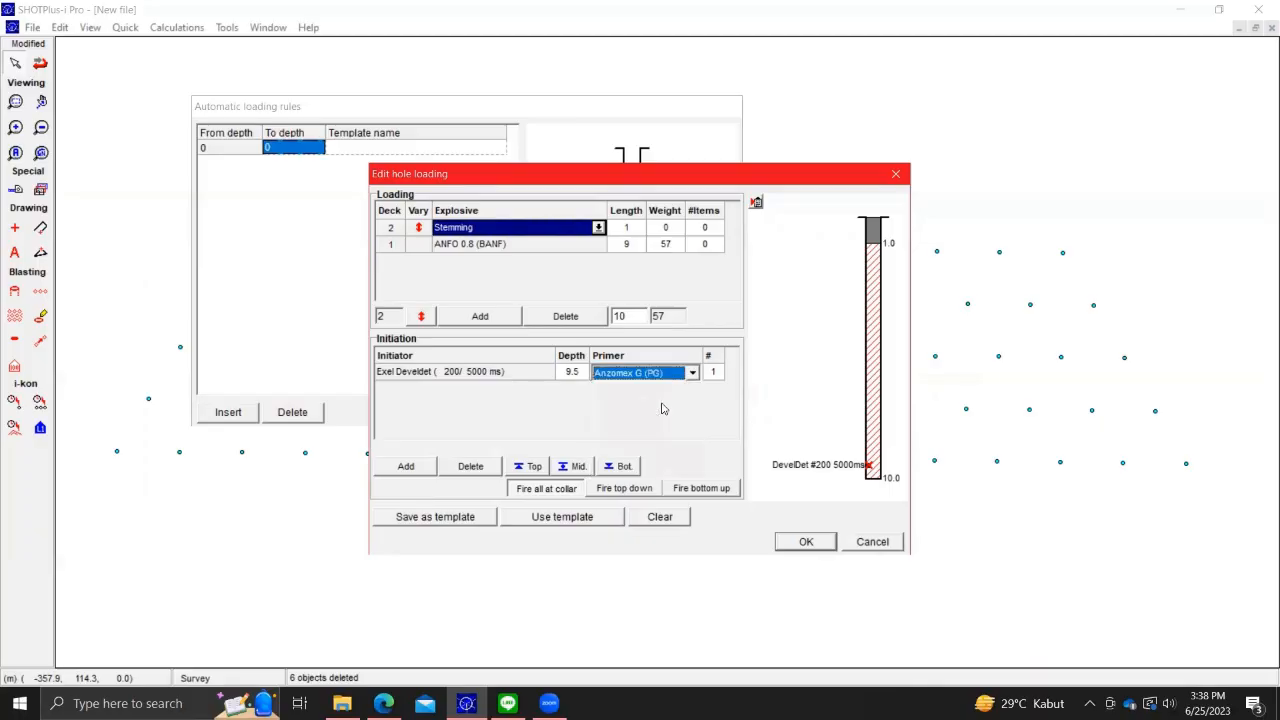
{"action": "left_click", "coordinate": [512, 372]}
{"action": "left_click", "coordinate": [525, 373]}
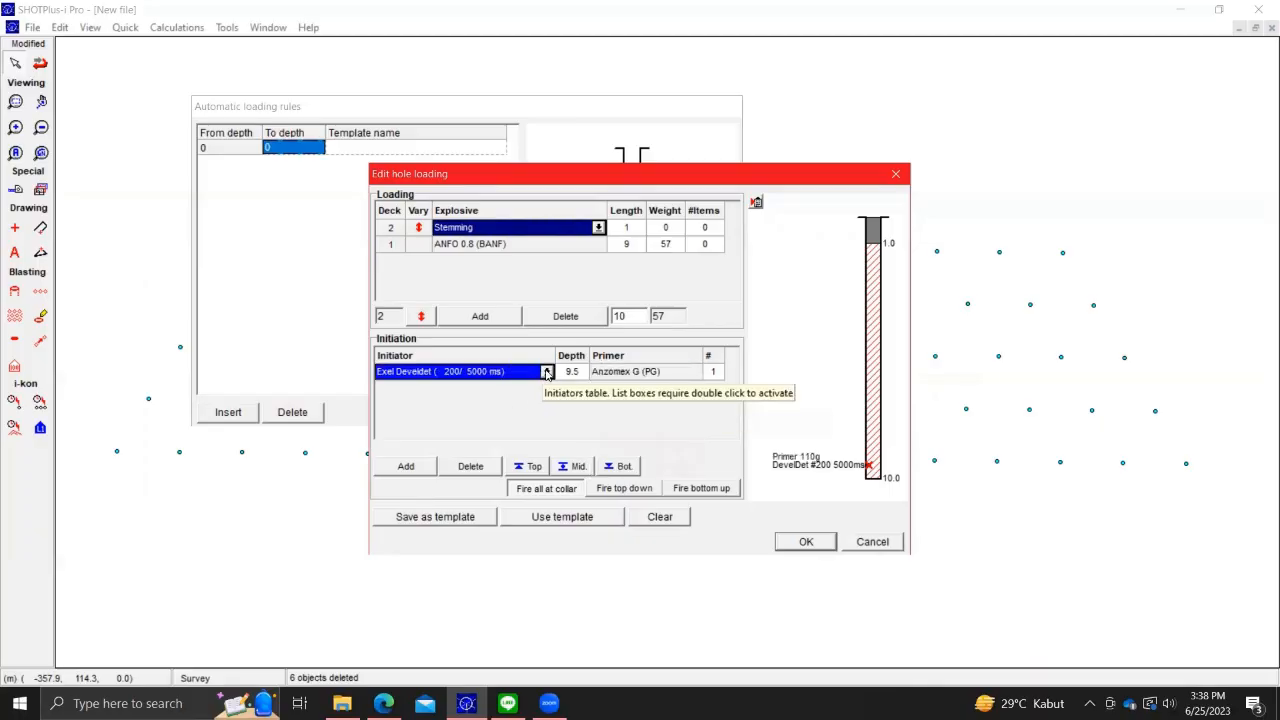
{"action": "left_click", "coordinate": [546, 373]}
{"action": "left_click_drag", "start_coordinate": [551, 405], "coordinate": [547, 450]}
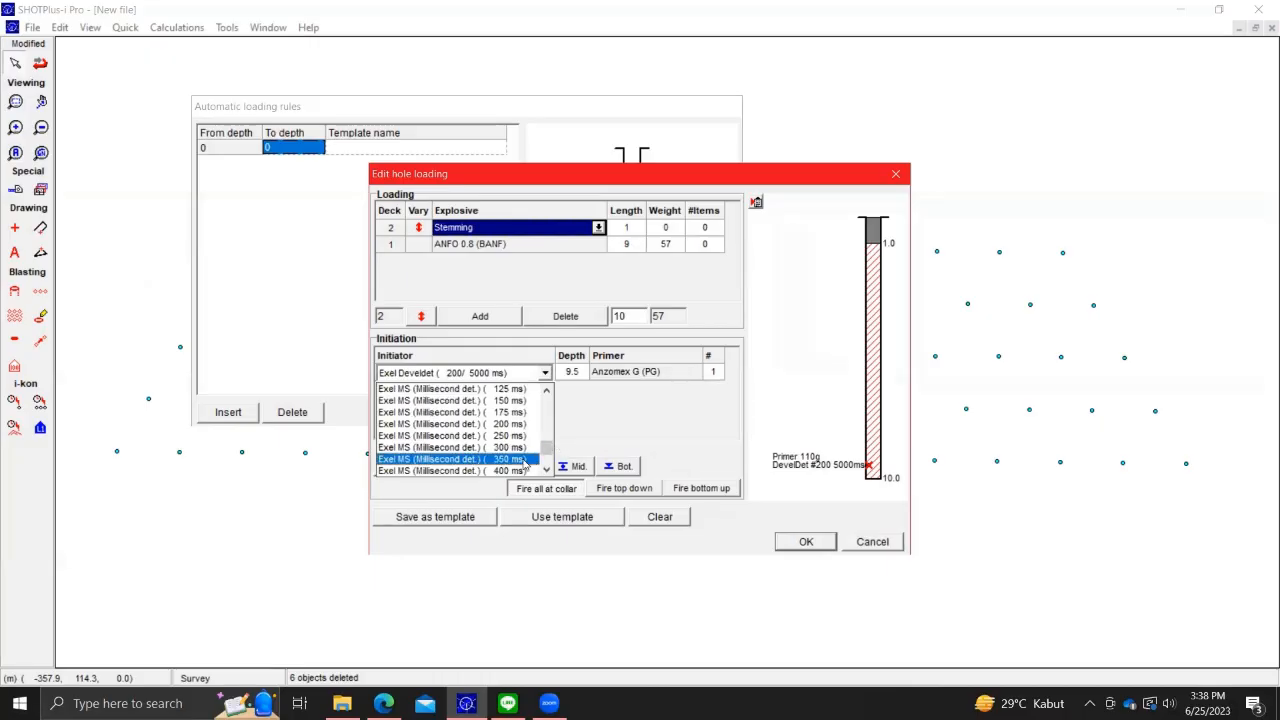
{"action": "scroll", "coordinate": [520, 466], "scroll_direction": "down", "scroll_amount": 1}
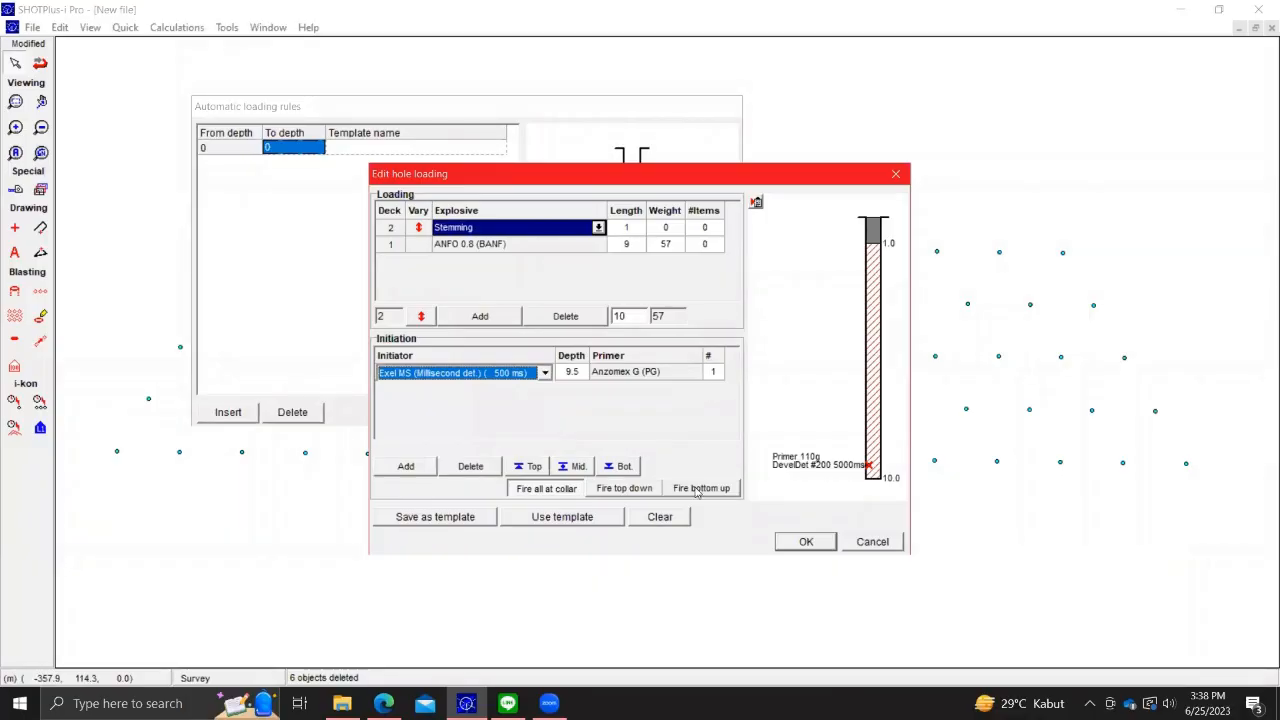
{"action": "left_click", "coordinate": [806, 542]}
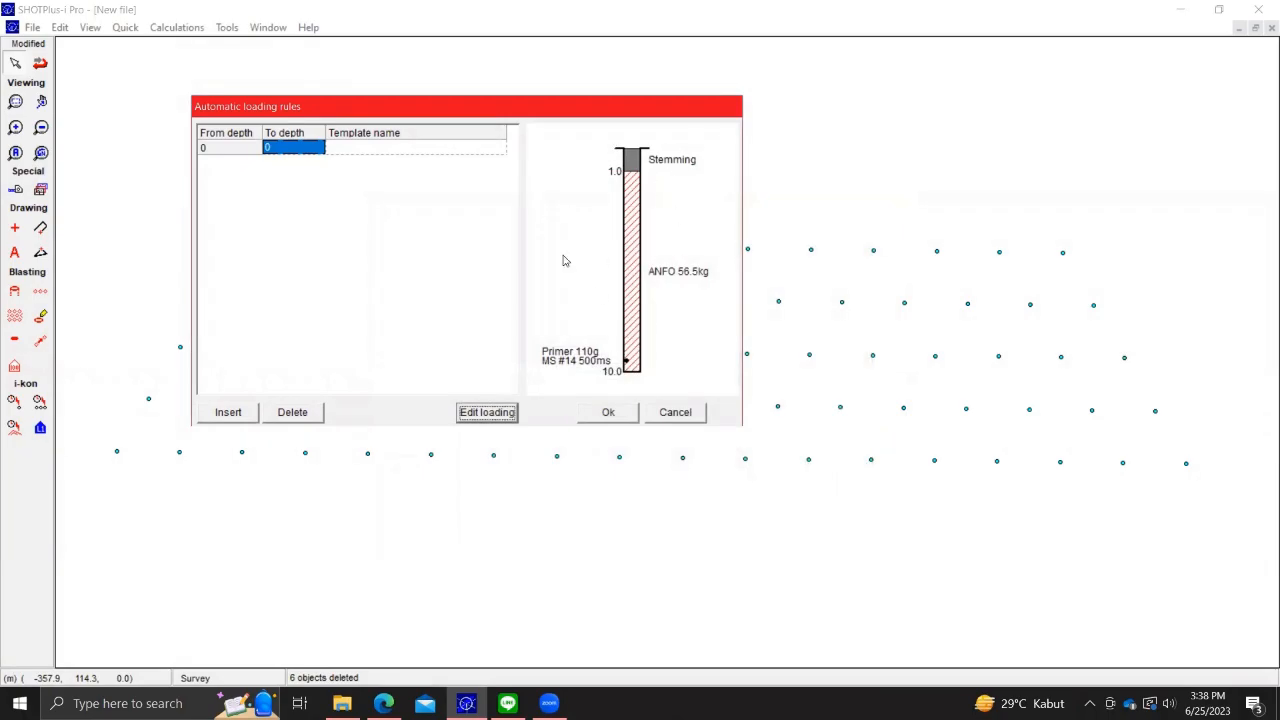
{"action": "left_click", "coordinate": [612, 411]}
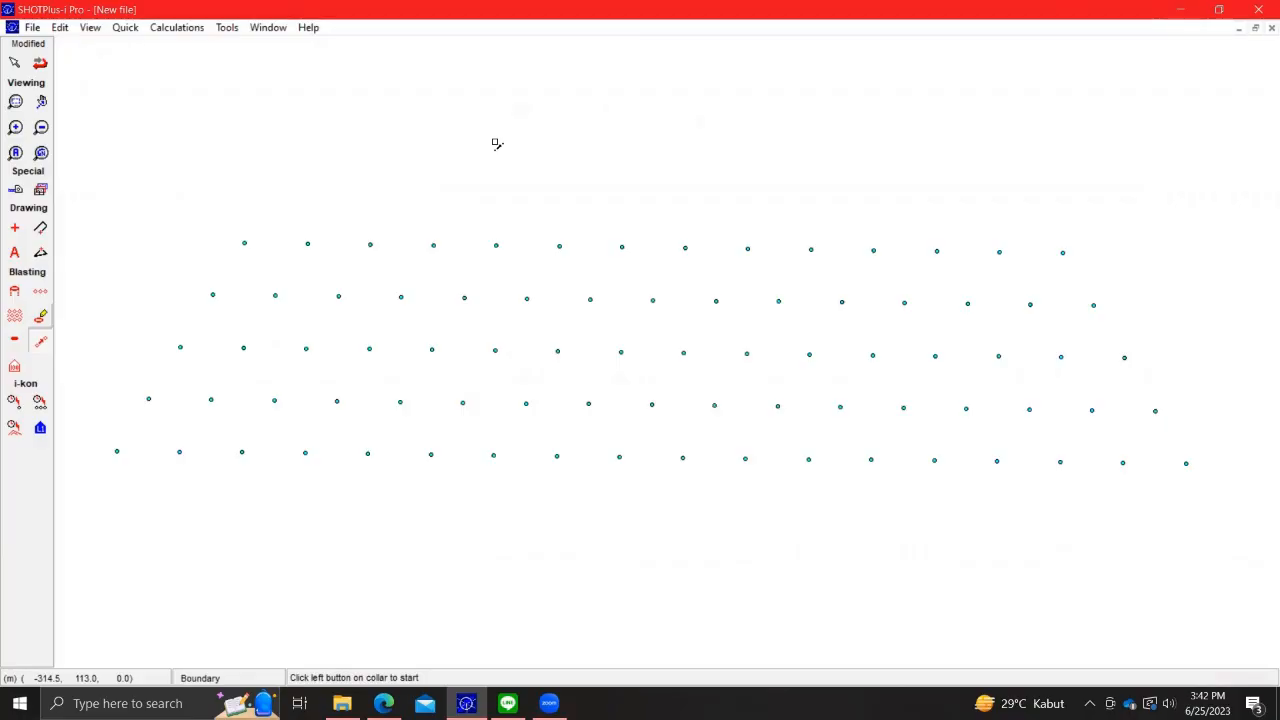
- Add a lead-in with a 5 ms delay at the ninth hole from the left in the lowest row
{"action": "left_click", "coordinate": [180, 28]}
{"action": "mouse_move", "coordinate": [228, 29]}
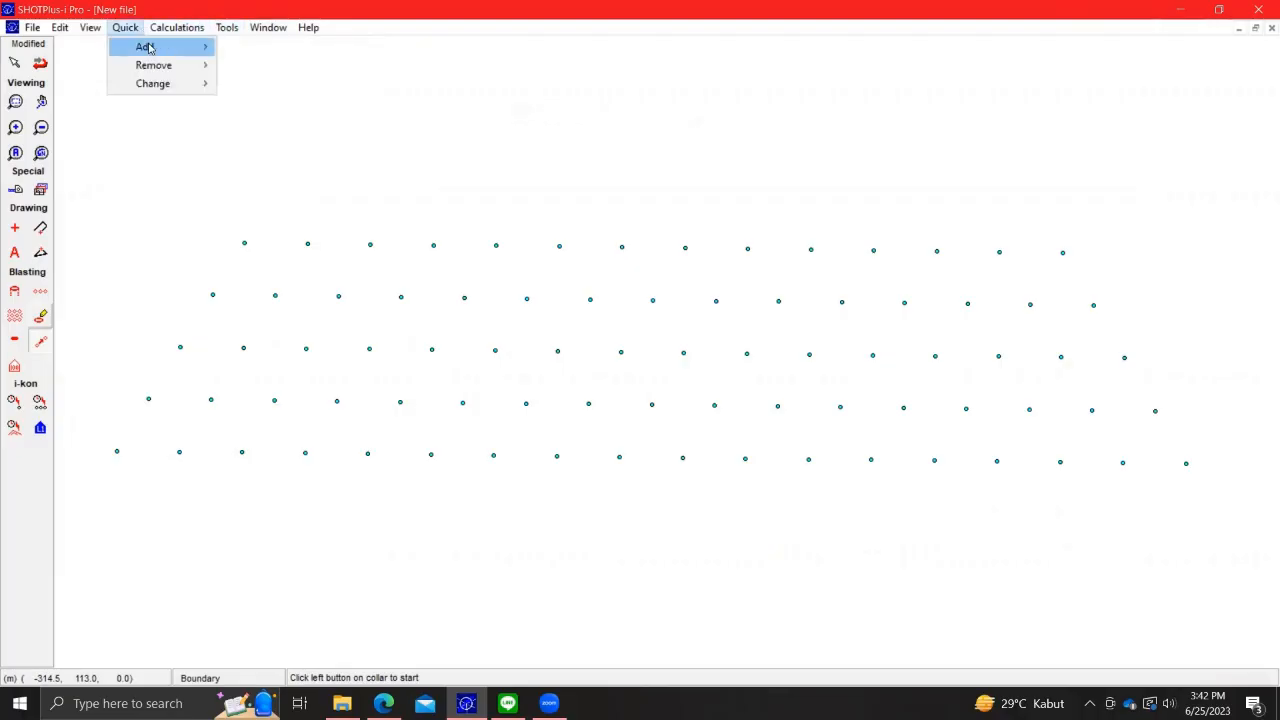
{"action": "mouse_move", "coordinate": [169, 47]}
{"action": "left_click", "coordinate": [262, 175]}
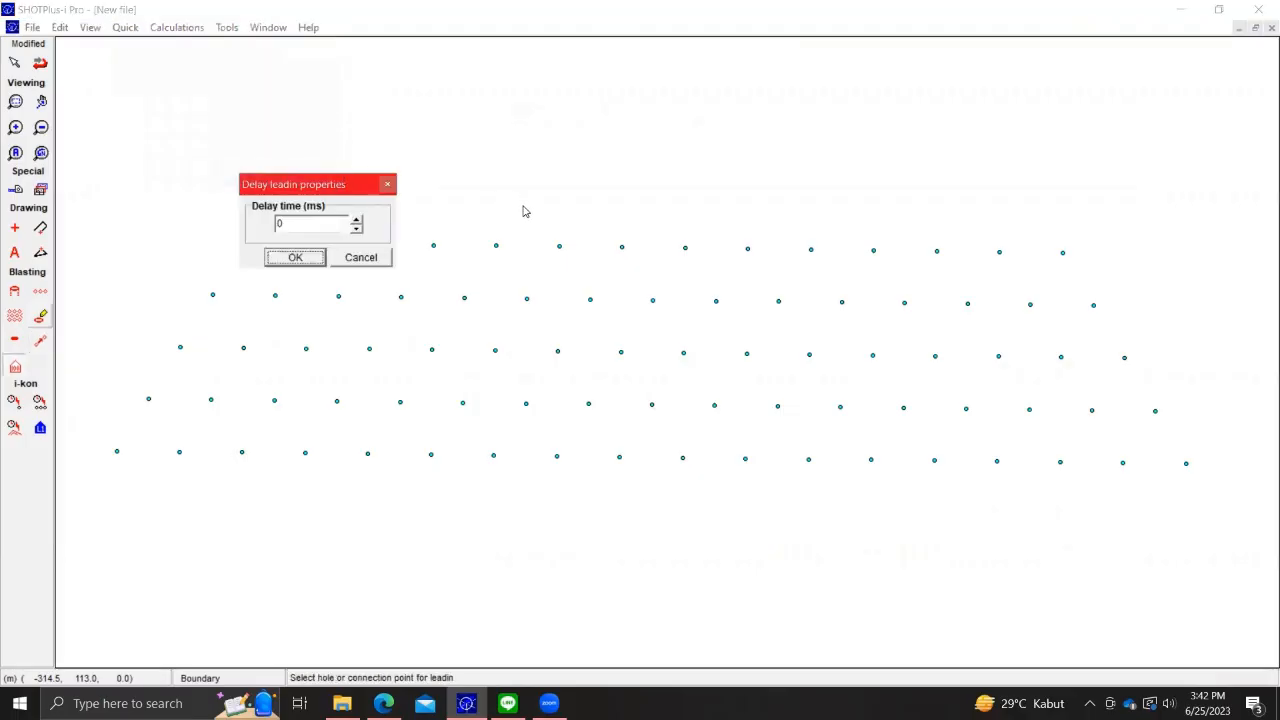
{"action": "left_click", "coordinate": [356, 221]}
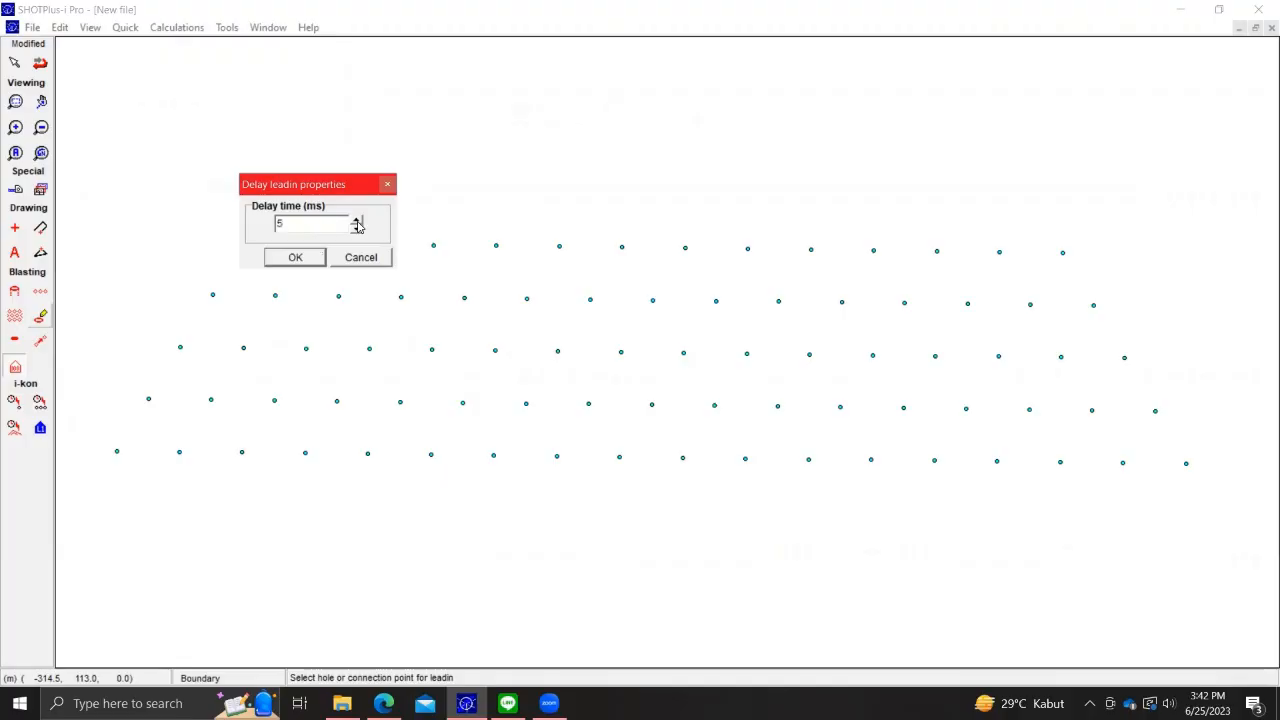
{"action": "left_click", "coordinate": [295, 257]}
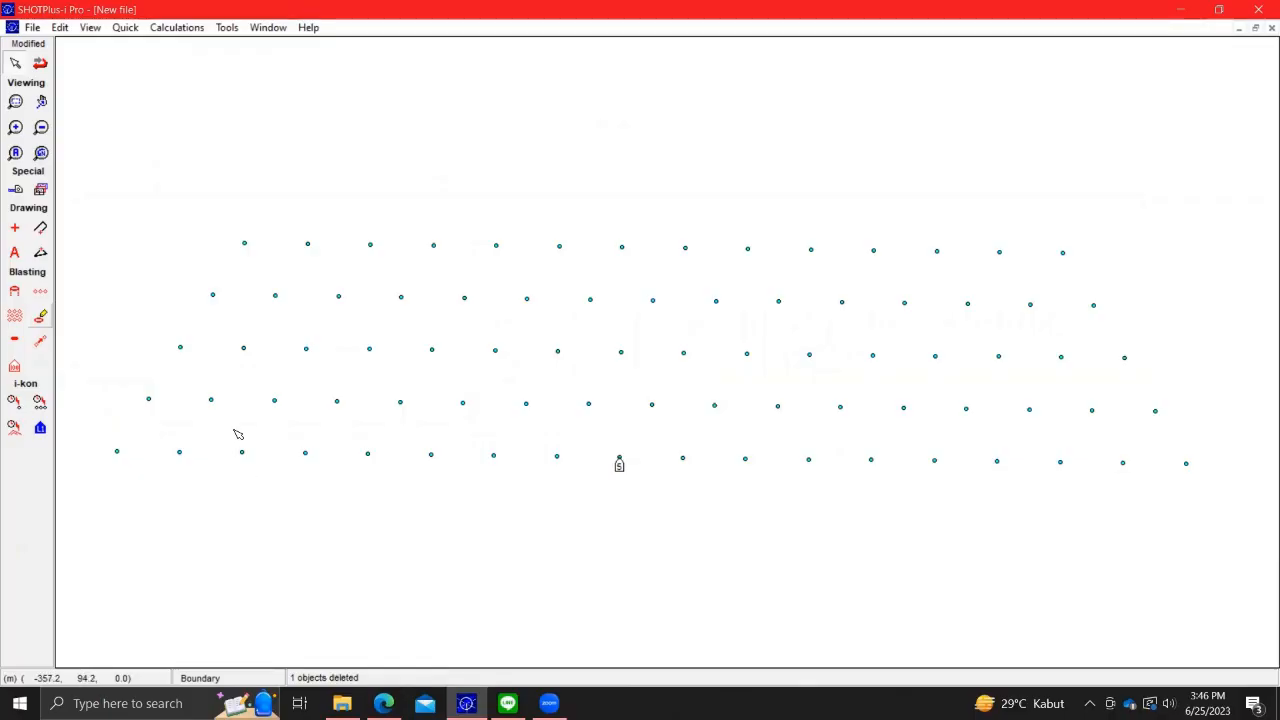
- Start surface tie-in and clear the CD #009 and CD #100 products from their delay slots
{"action": "left_click", "coordinate": [16, 341]}
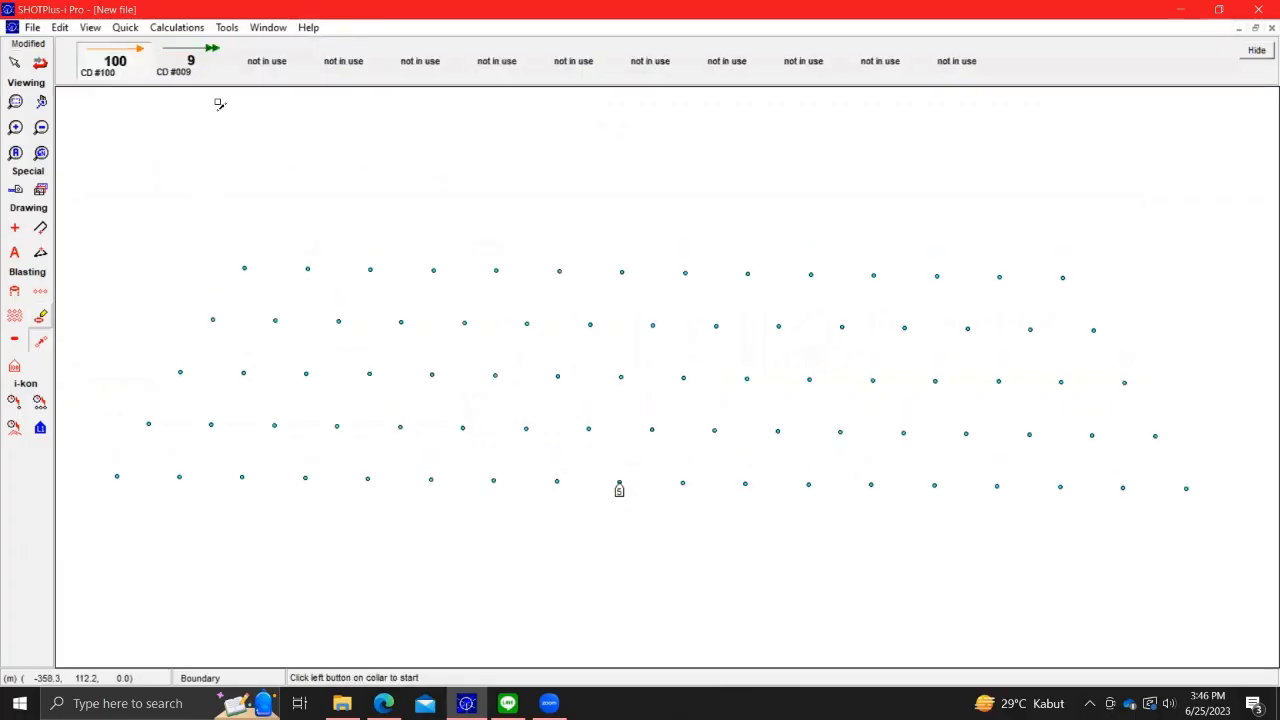
{"action": "right_click", "coordinate": [188, 64]}
{"action": "left_click", "coordinate": [214, 94]}
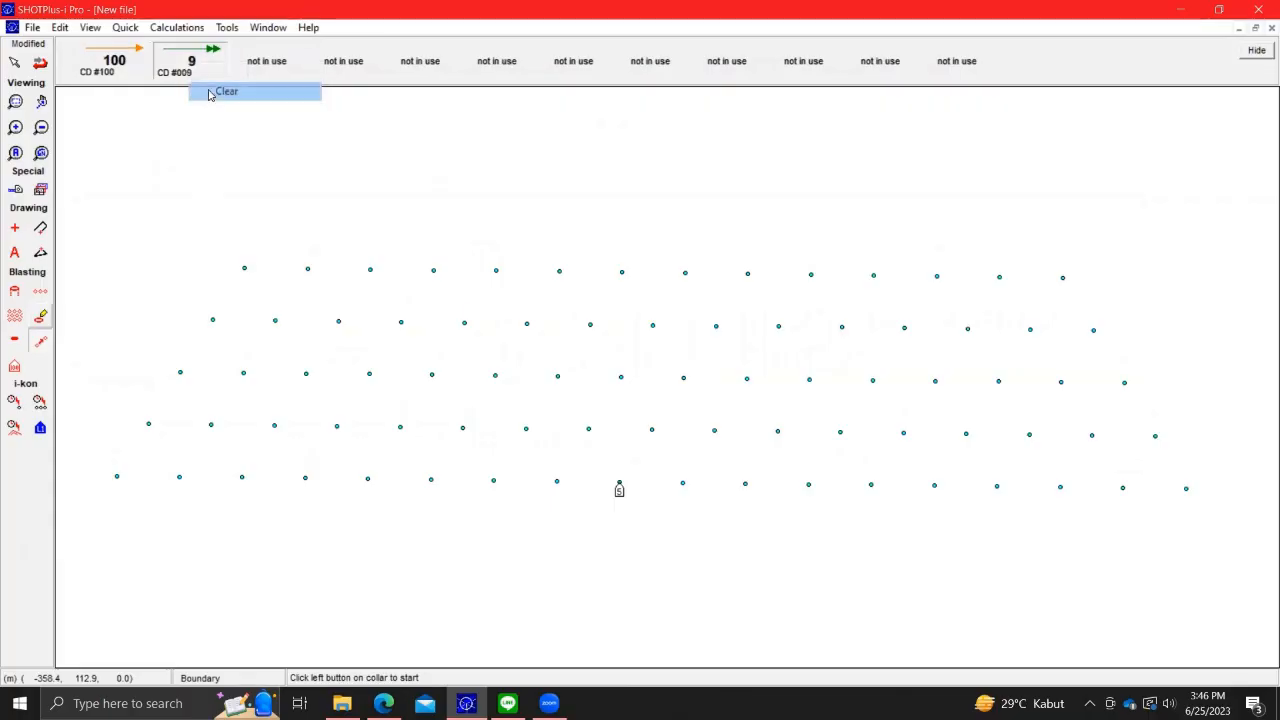
{"action": "left_click", "coordinate": [605, 391]}
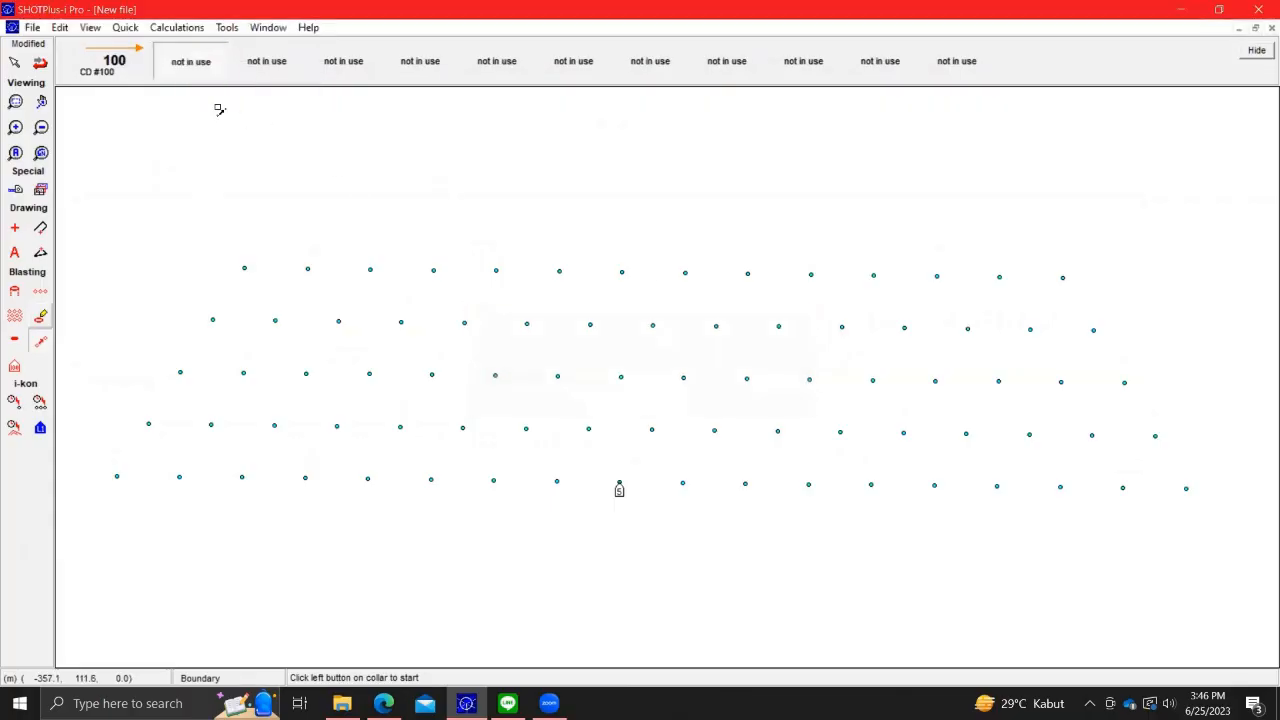
{"action": "right_click", "coordinate": [120, 68]}
{"action": "left_click", "coordinate": [162, 97]}
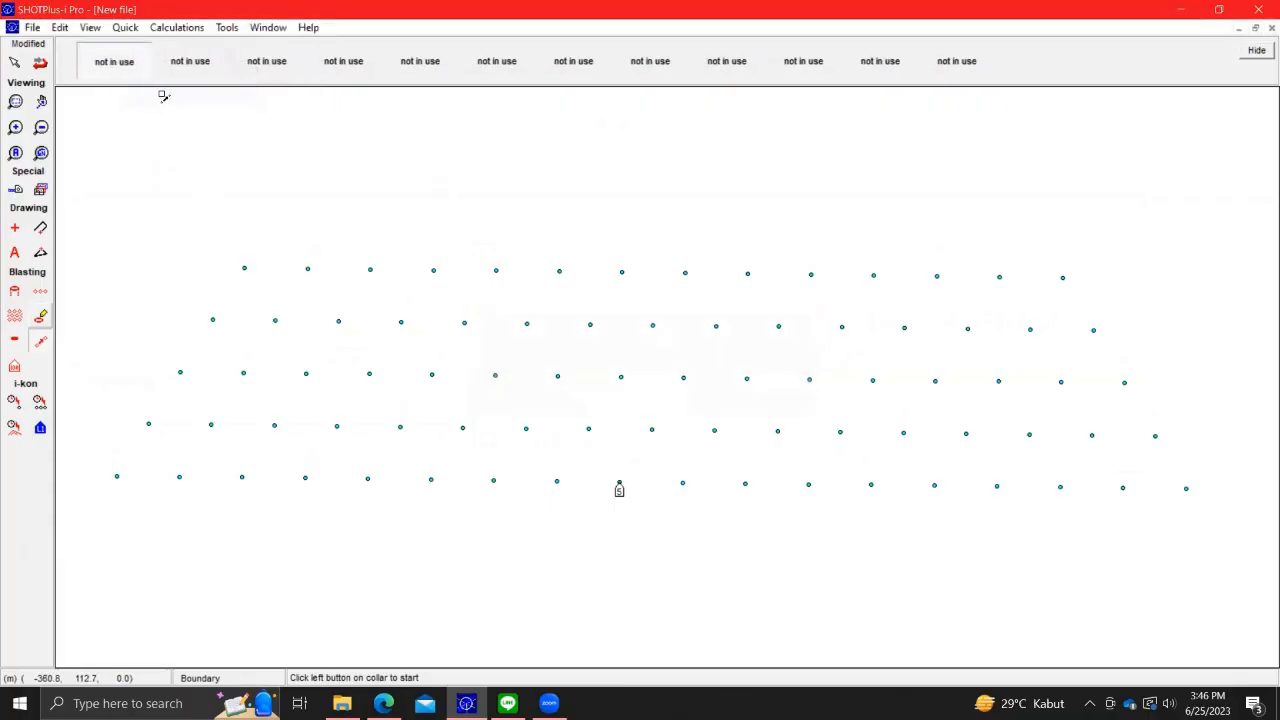
- Assign the signal tube Exel Connectadet with delay 009 (9 ms) to the first surface delay slot
{"action": "right_click", "coordinate": [107, 67]}
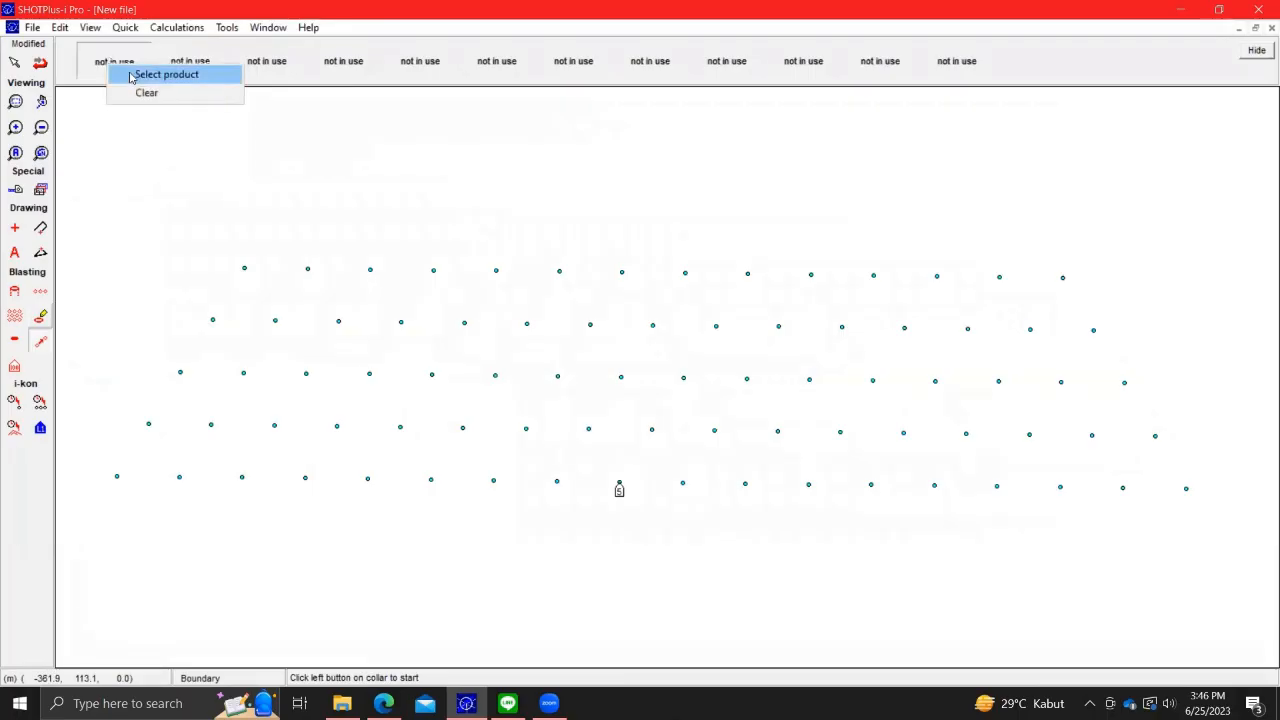
{"action": "left_click", "coordinate": [145, 77]}
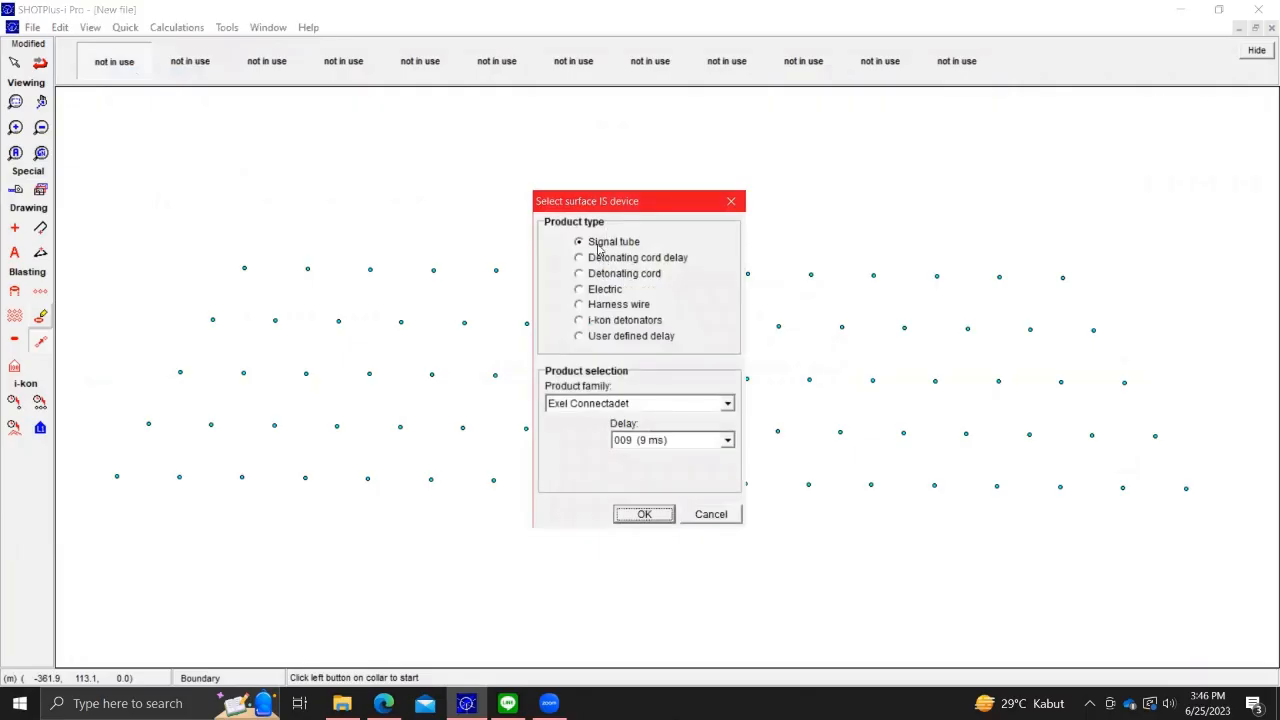
{"action": "left_click", "coordinate": [630, 404]}
{"action": "left_click", "coordinate": [632, 410]}
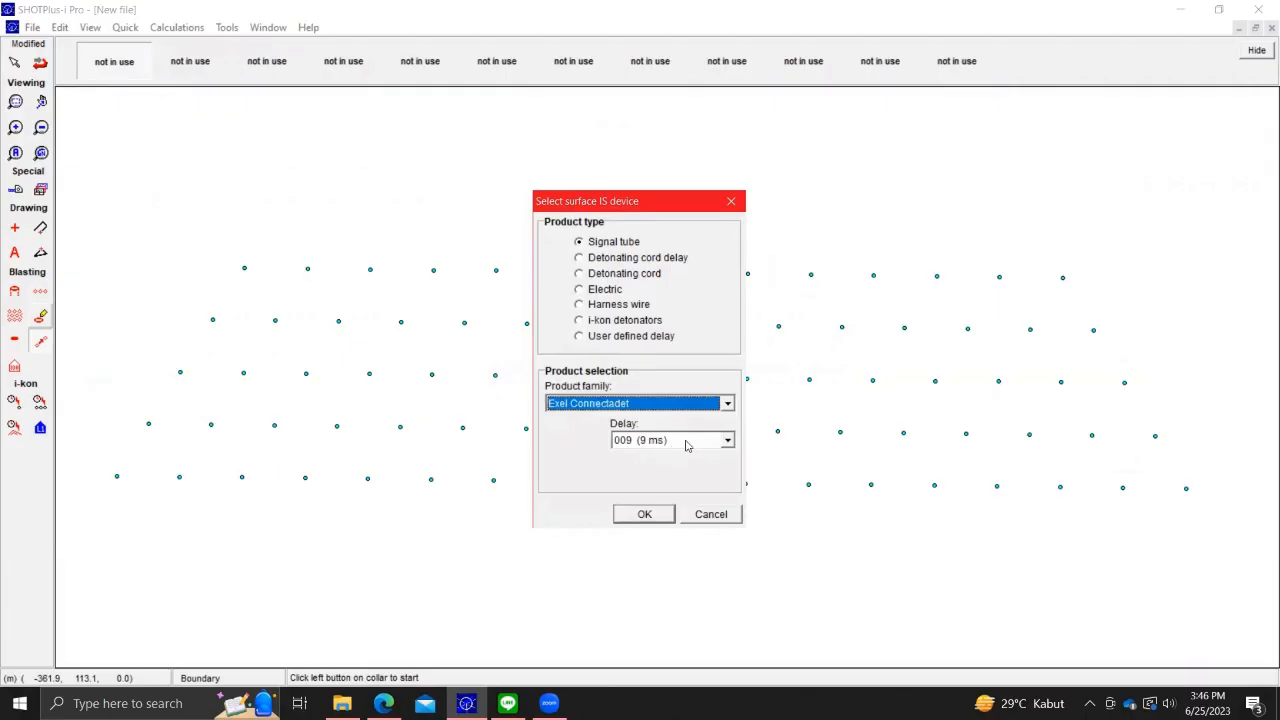
{"action": "left_click", "coordinate": [686, 445]}
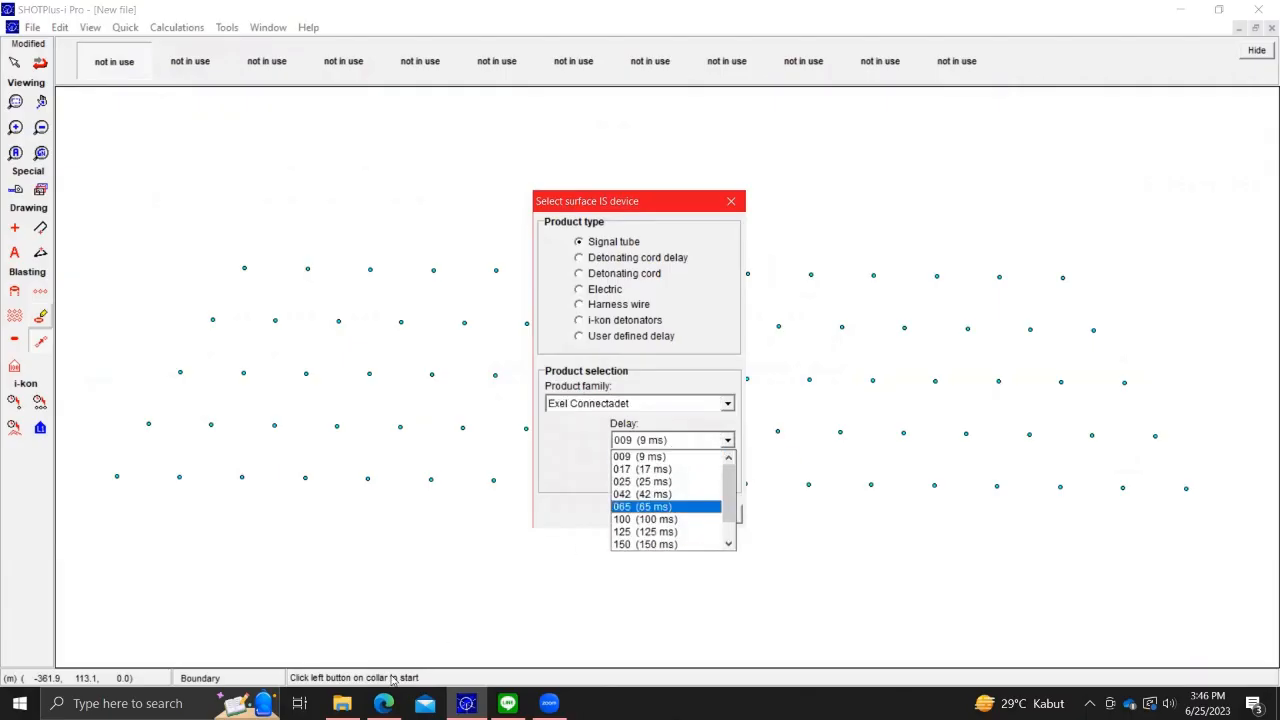
{"action": "left_click", "coordinate": [383, 703]}
{"action": "left_click", "coordinate": [466, 703]}
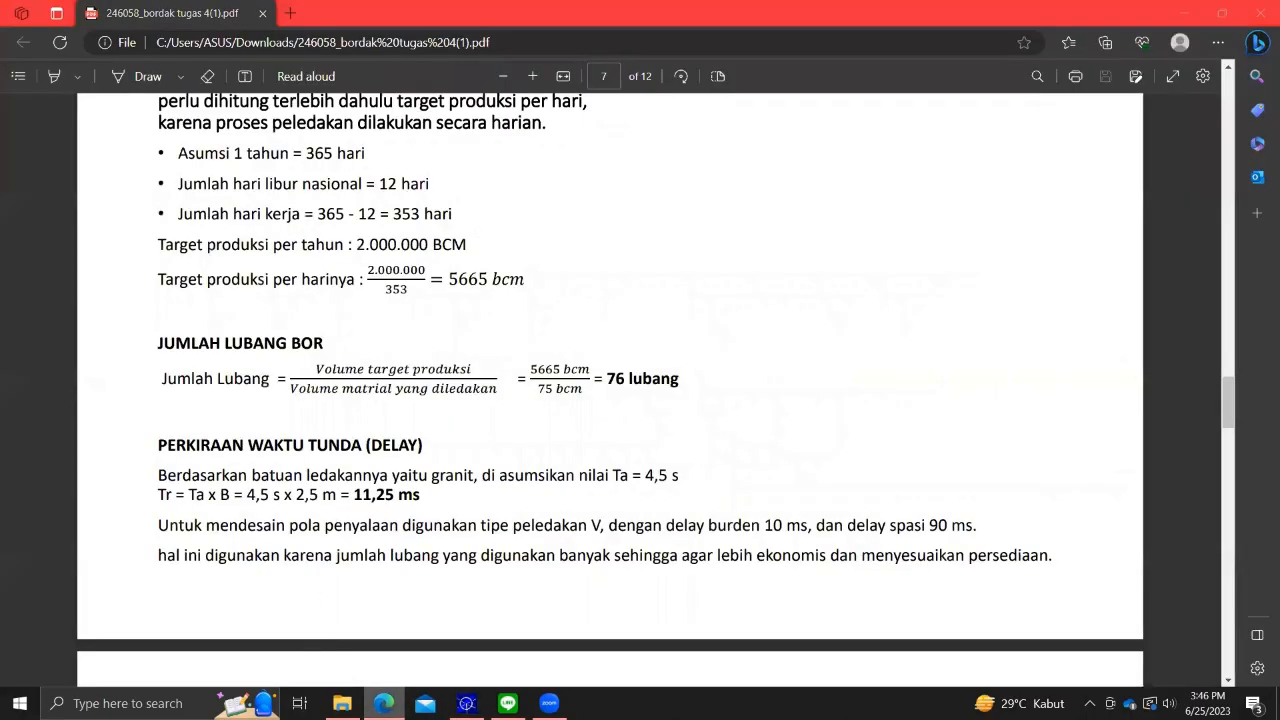
{"action": "left_click", "coordinate": [698, 440]}
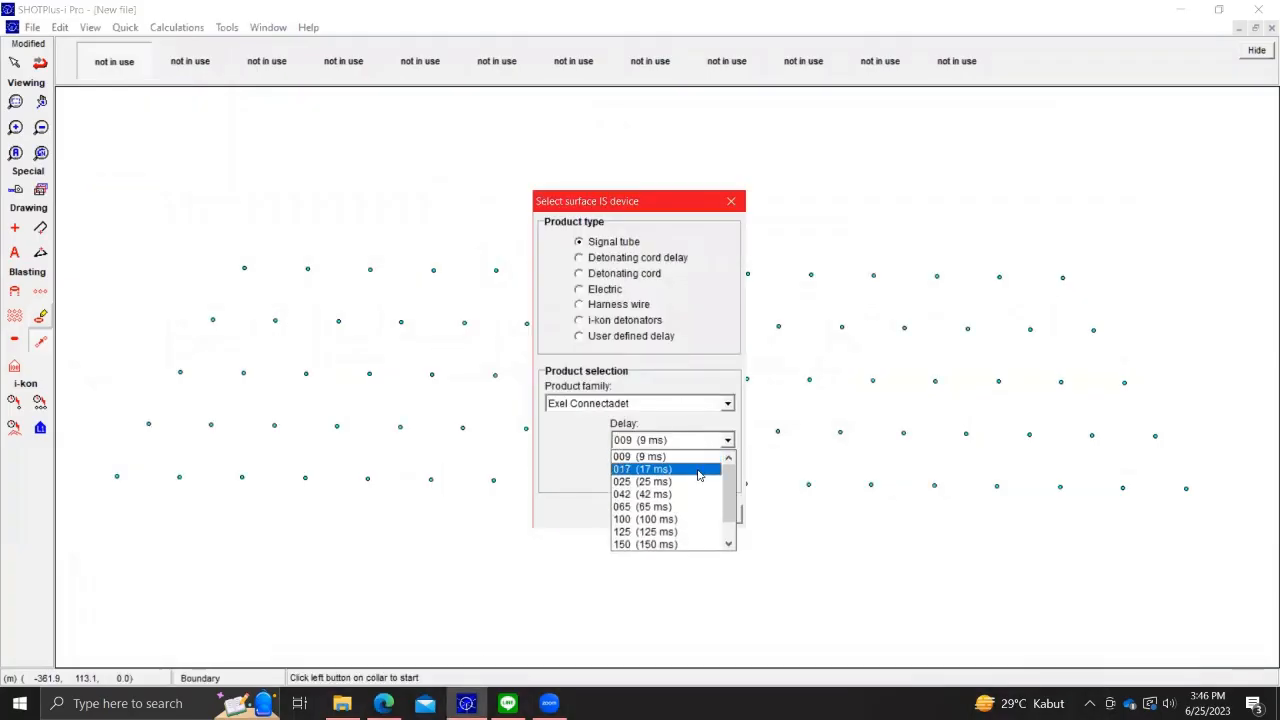
{"action": "left_click", "coordinate": [695, 459]}
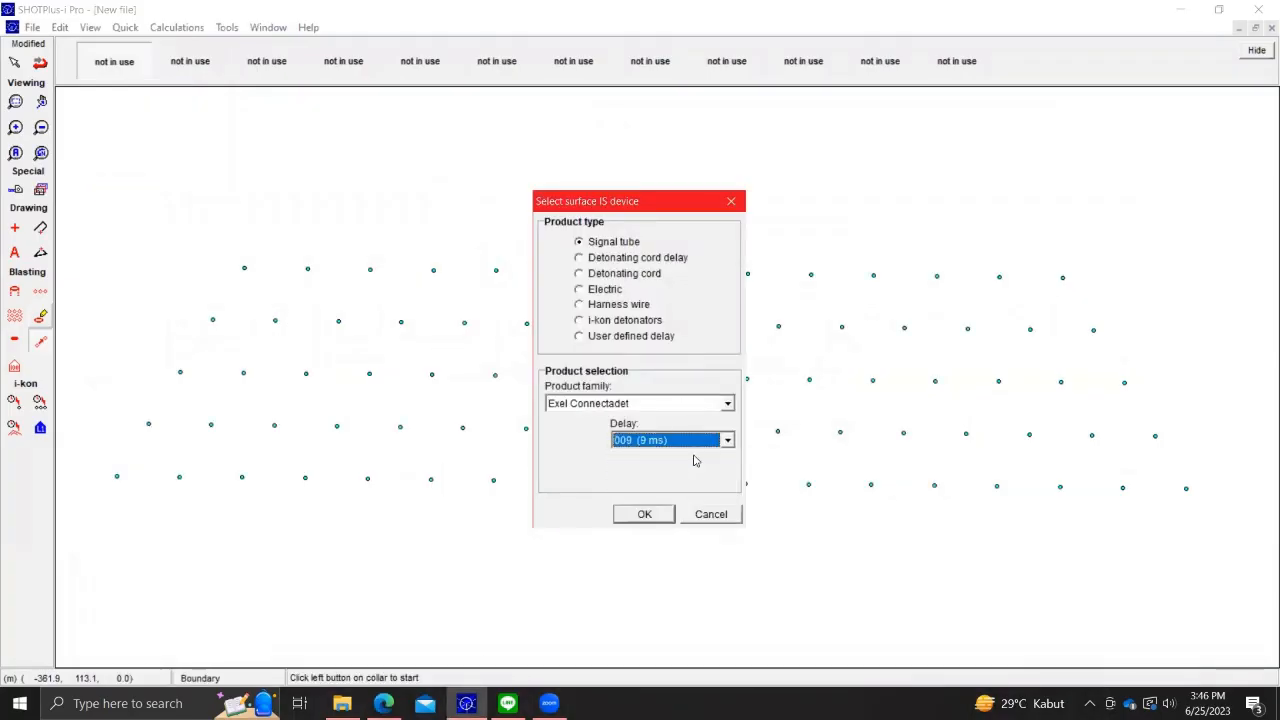
{"action": "left_click", "coordinate": [645, 513]}
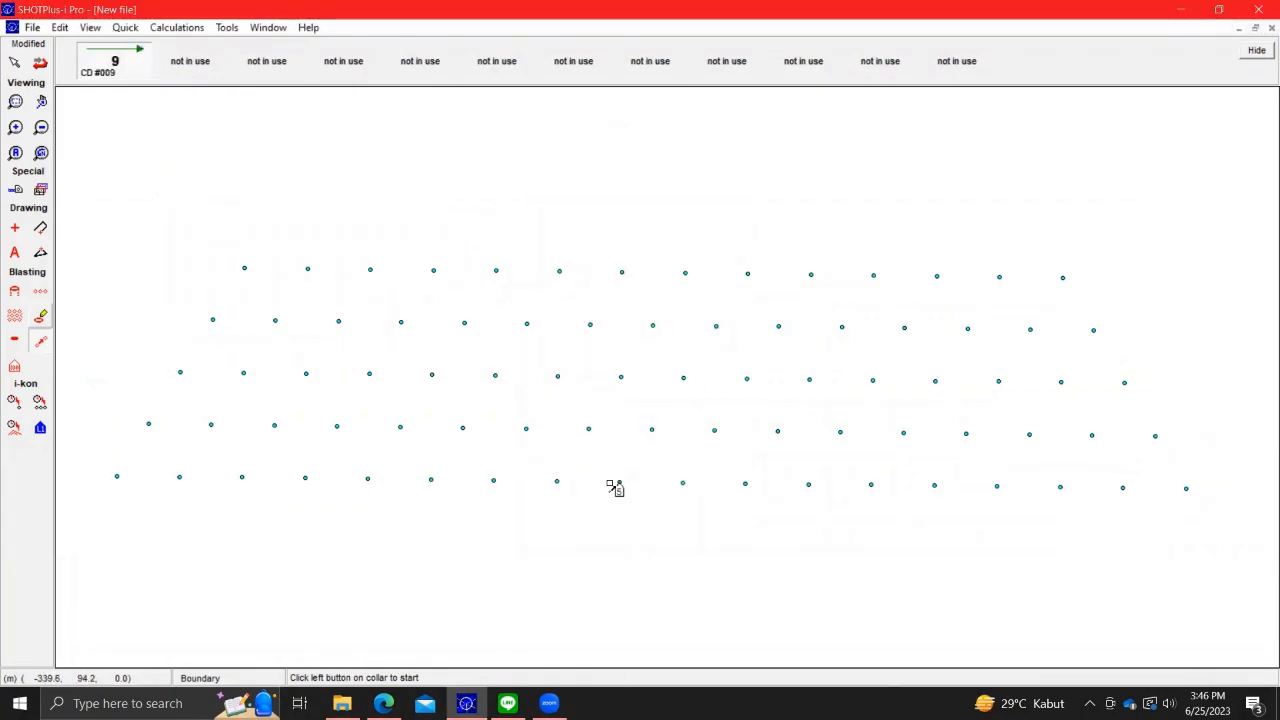
- Tie the inward-leaning diagonals beside the lead-in hole with 9 ms delays, two on its left and three on its right, starting from the lowest row
{"action": "left_click", "coordinate": [619, 486]}
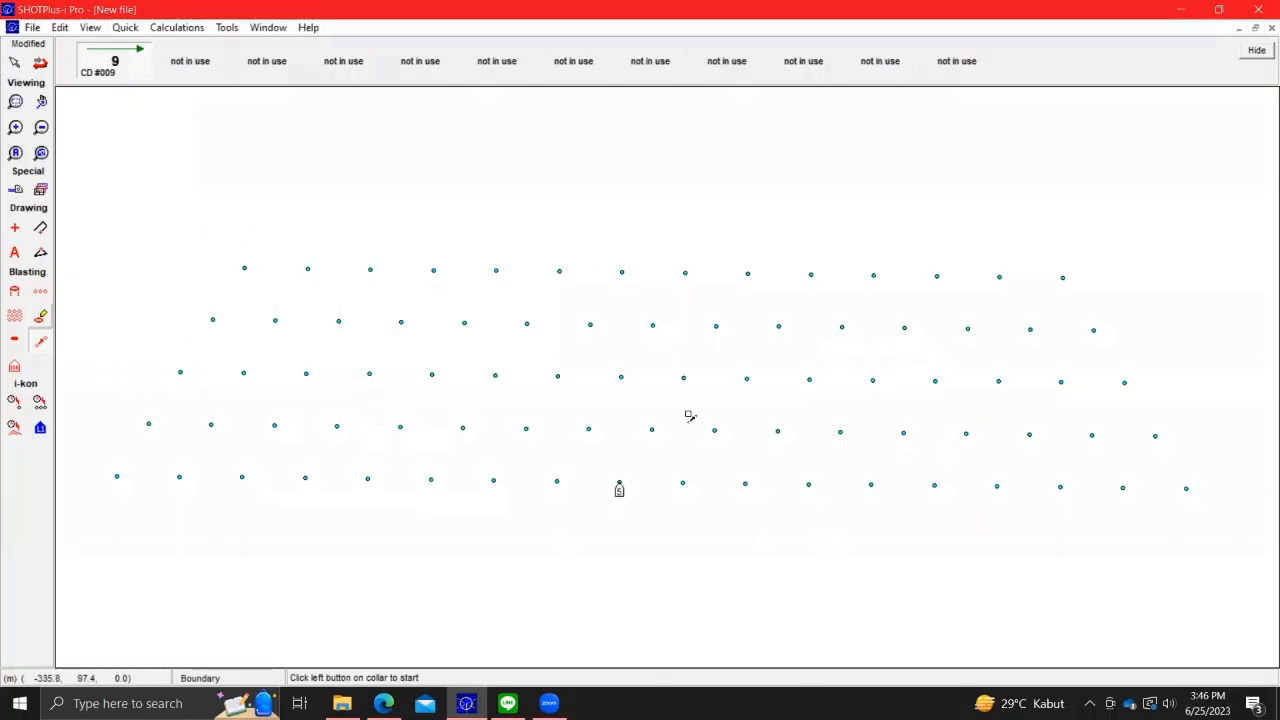
{"action": "left_click", "coordinate": [684, 485]}
{"action": "left_click", "coordinate": [653, 432]}
{"action": "left_click", "coordinate": [558, 483]}
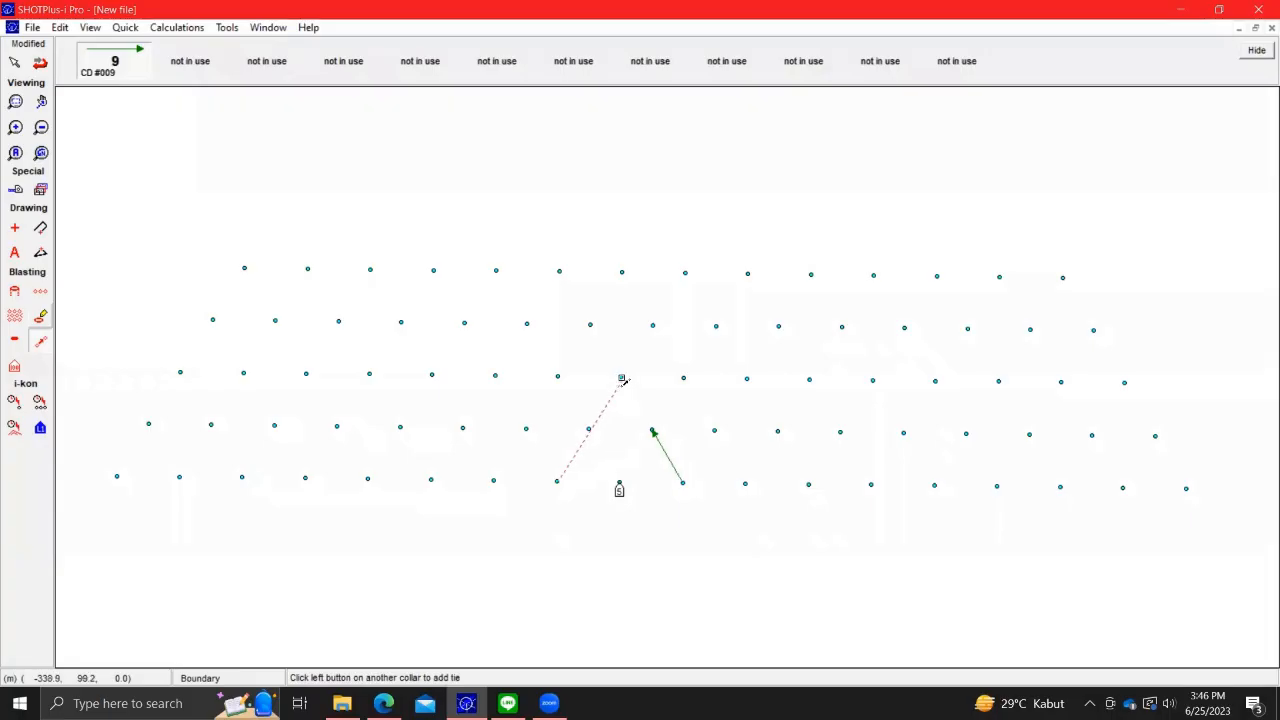
{"action": "left_click", "coordinate": [620, 380]}
{"action": "left_click", "coordinate": [745, 484]}
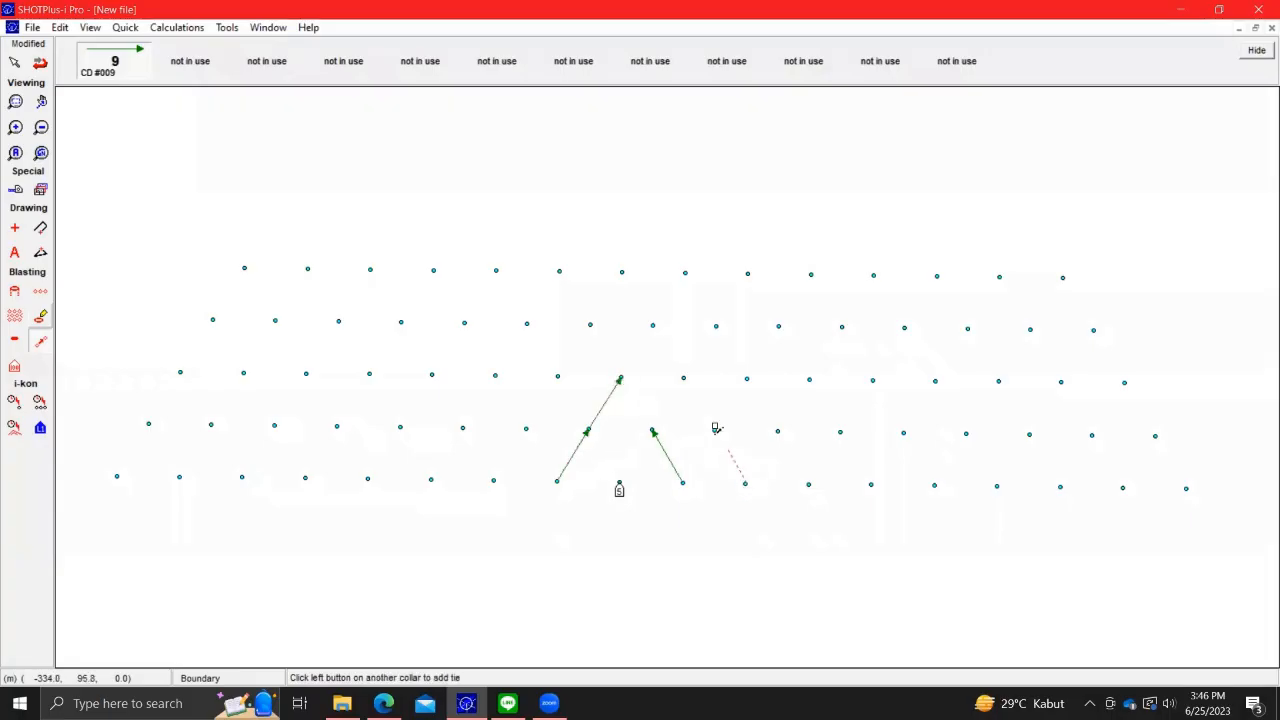
{"action": "left_click", "coordinate": [652, 326]}
{"action": "left_click", "coordinate": [495, 482]}
{"action": "left_click", "coordinate": [621, 273]}
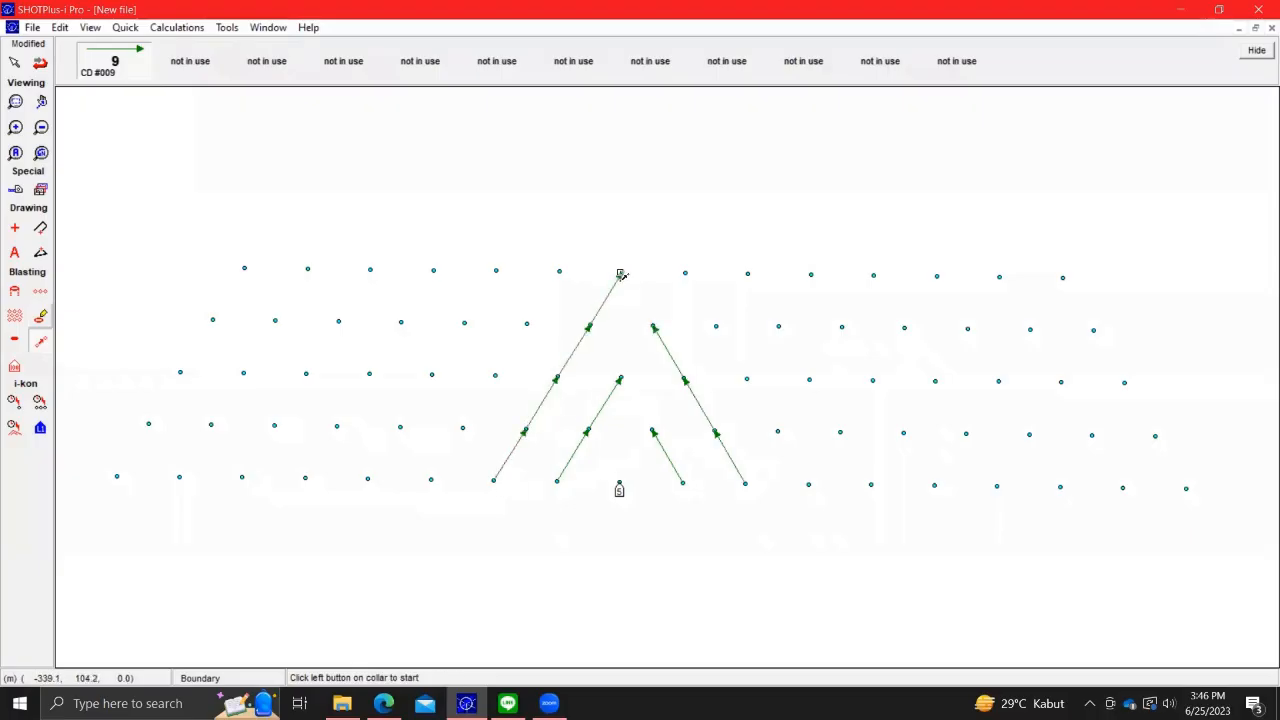
{"action": "left_click", "coordinate": [809, 485]}
{"action": "left_click", "coordinate": [686, 276]}
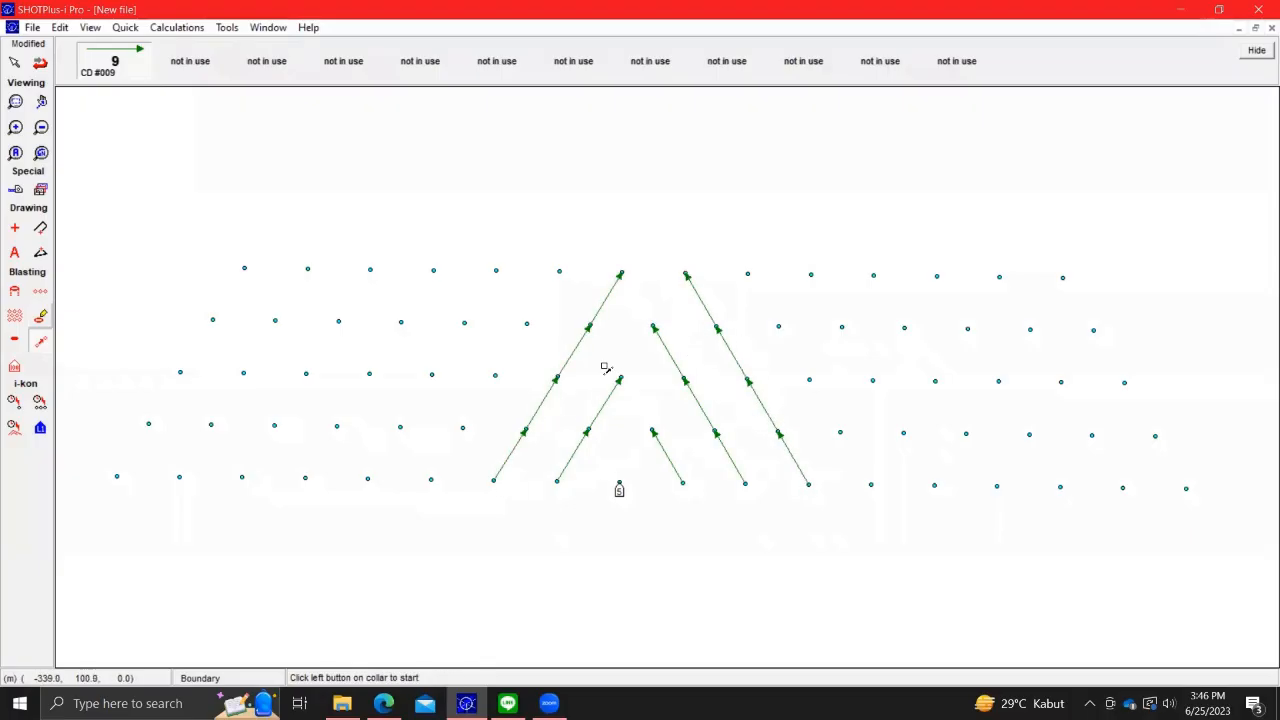
- Tie the remaining six diagonals left of the lead-in with 9 ms delays, each from the lowest row to the uppermost row
{"action": "left_click", "coordinate": [432, 481]}
{"action": "left_click", "coordinate": [558, 272]}
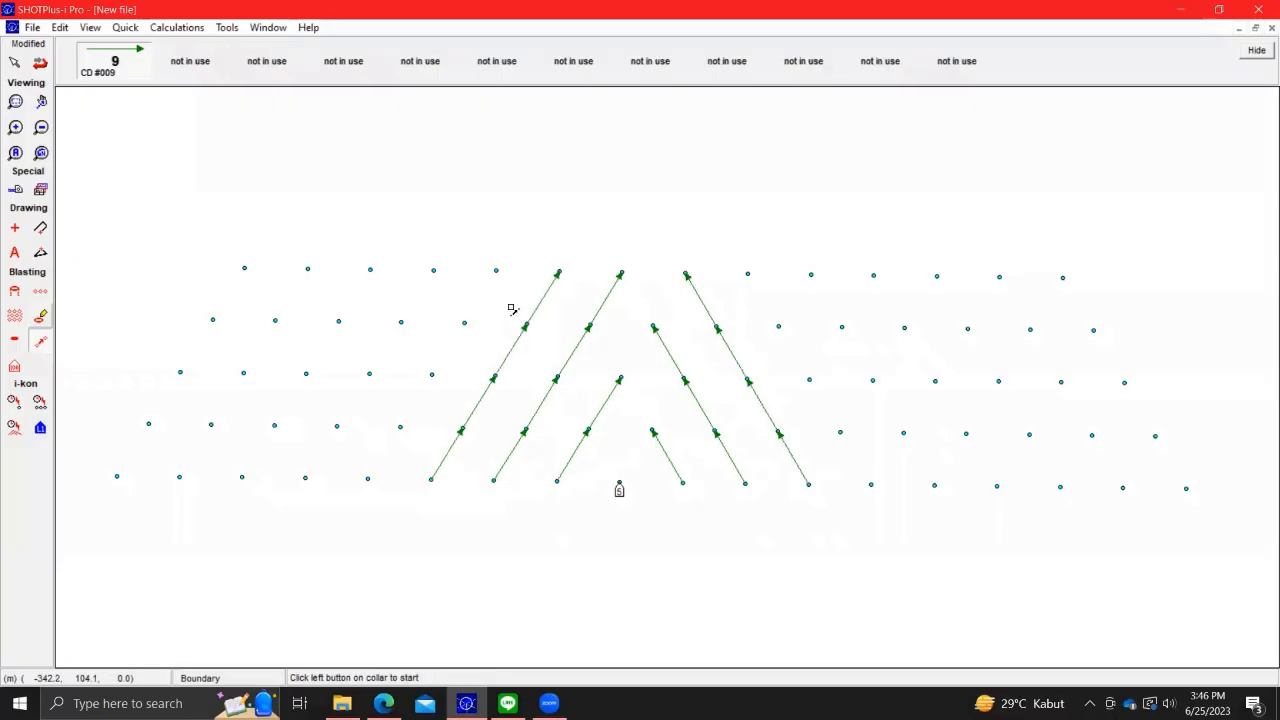
{"action": "left_click", "coordinate": [369, 478]}
{"action": "left_click", "coordinate": [495, 272]}
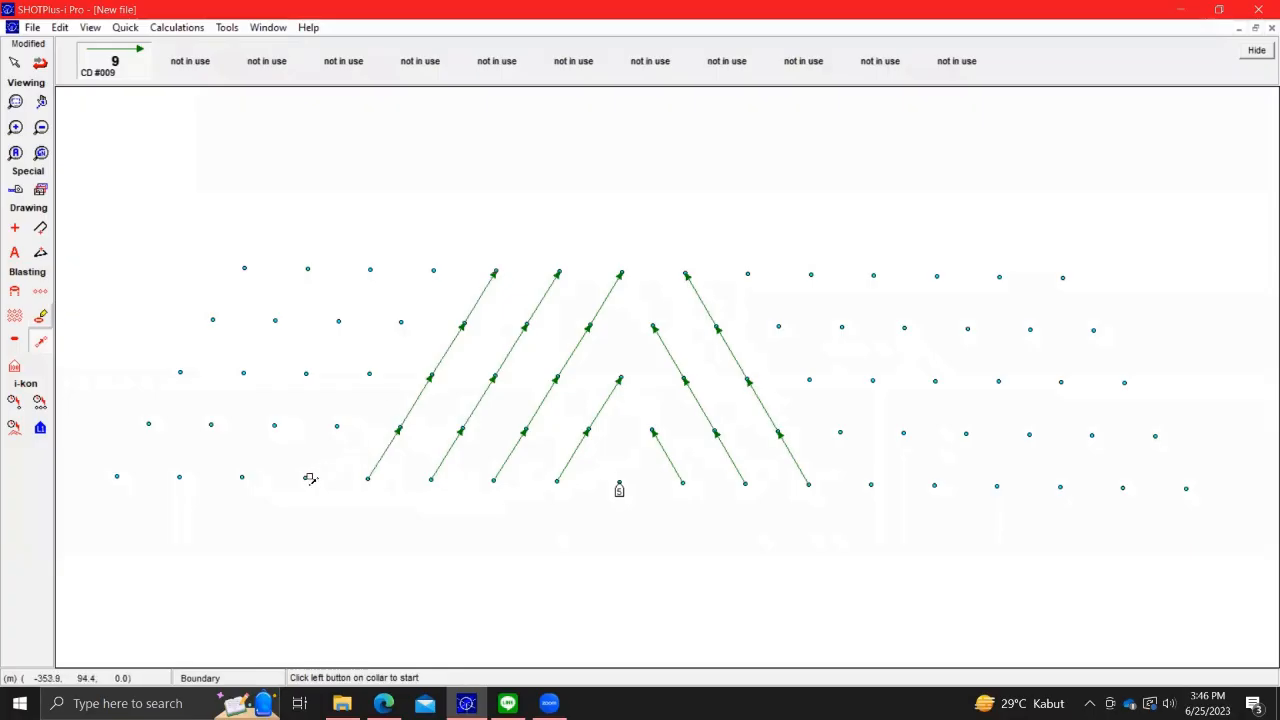
{"action": "left_click", "coordinate": [307, 478]}
{"action": "left_click", "coordinate": [432, 273]}
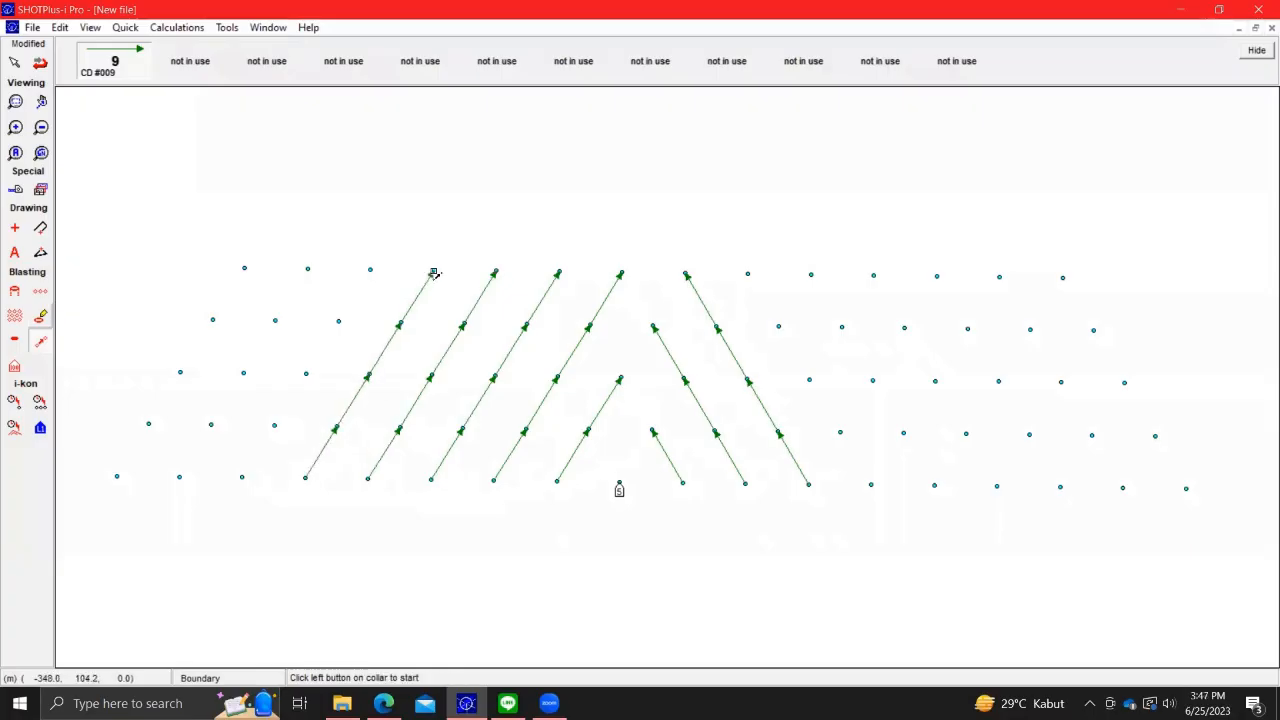
{"action": "left_click", "coordinate": [244, 478]}
{"action": "left_click", "coordinate": [369, 273]}
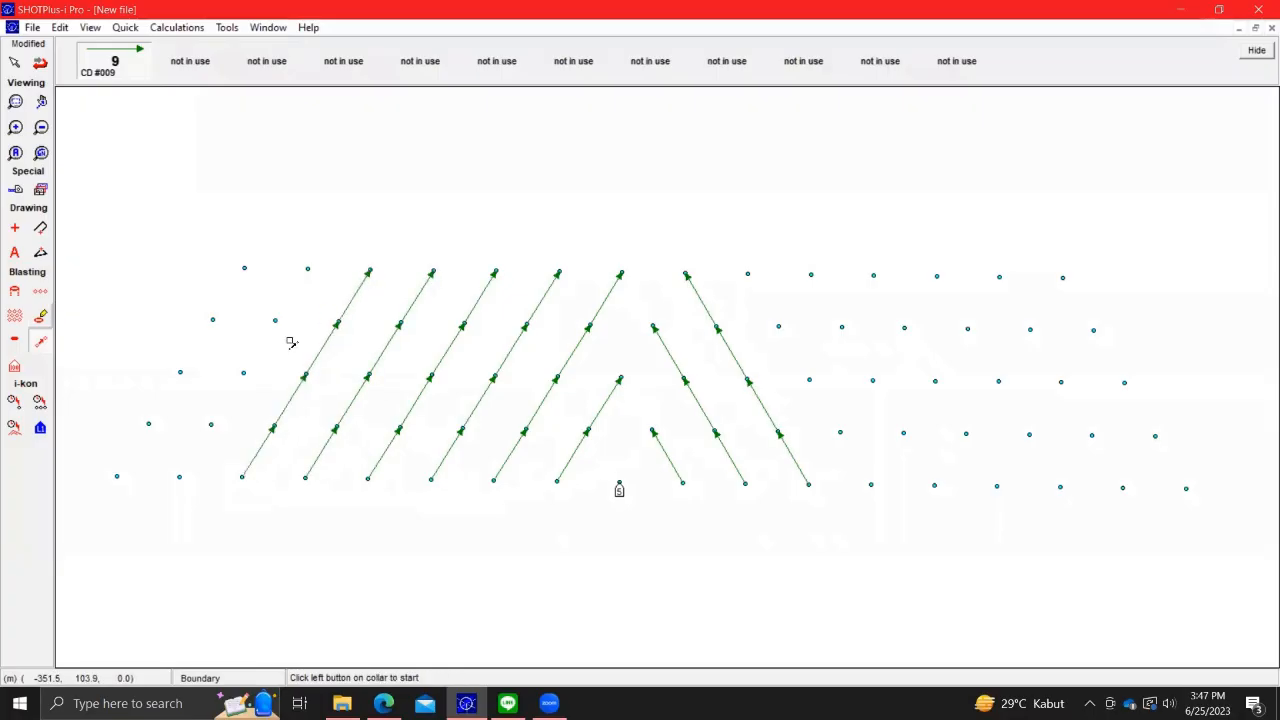
{"action": "left_click", "coordinate": [179, 479]}
{"action": "left_click", "coordinate": [308, 271]}
{"action": "left_click", "coordinate": [116, 476]}
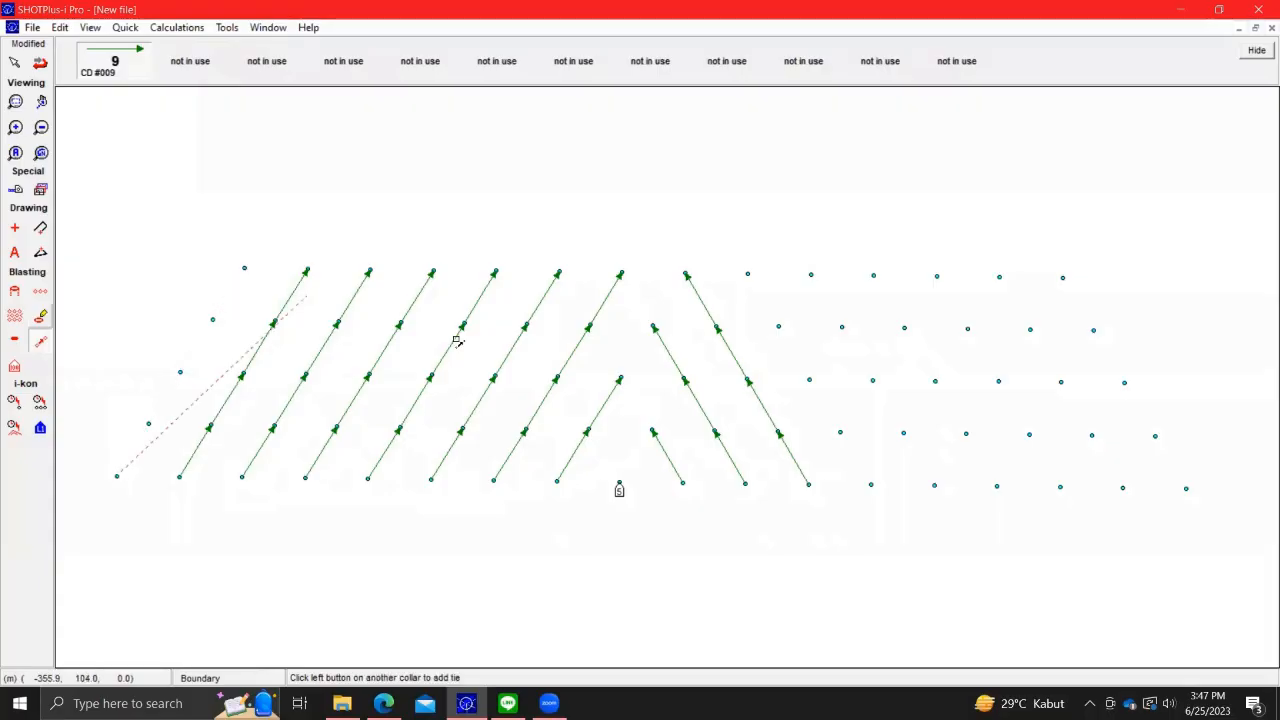
{"action": "left_click", "coordinate": [245, 270]}
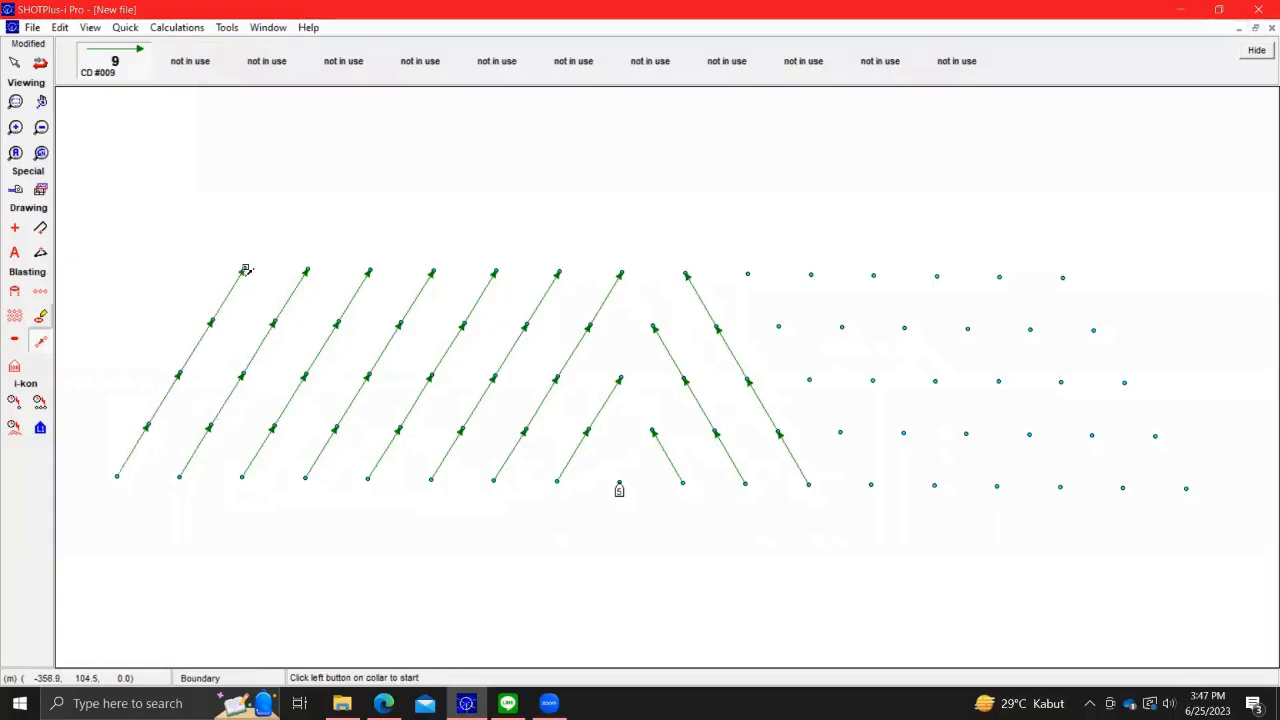
- Tie the remaining six diagonals right of the lead-in with 9 ms delays, each from the lowest row to the uppermost row
{"action": "left_click", "coordinate": [871, 487]}
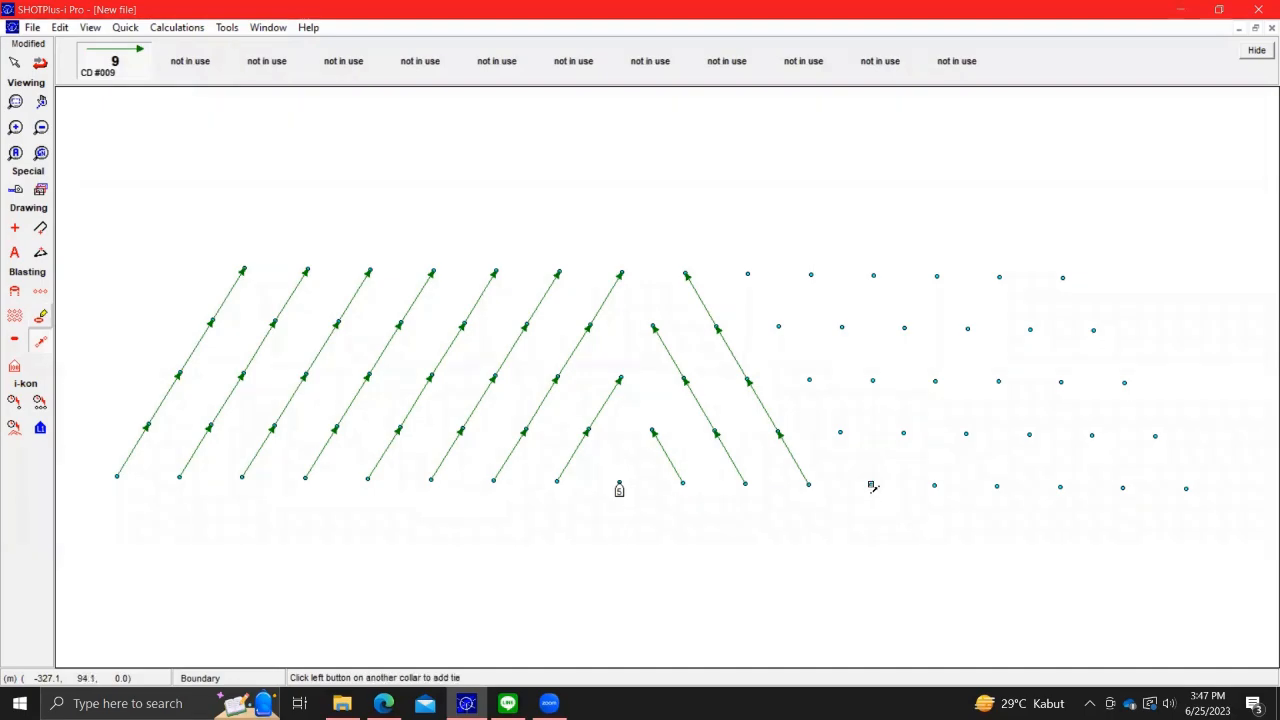
{"action": "left_click", "coordinate": [747, 274]}
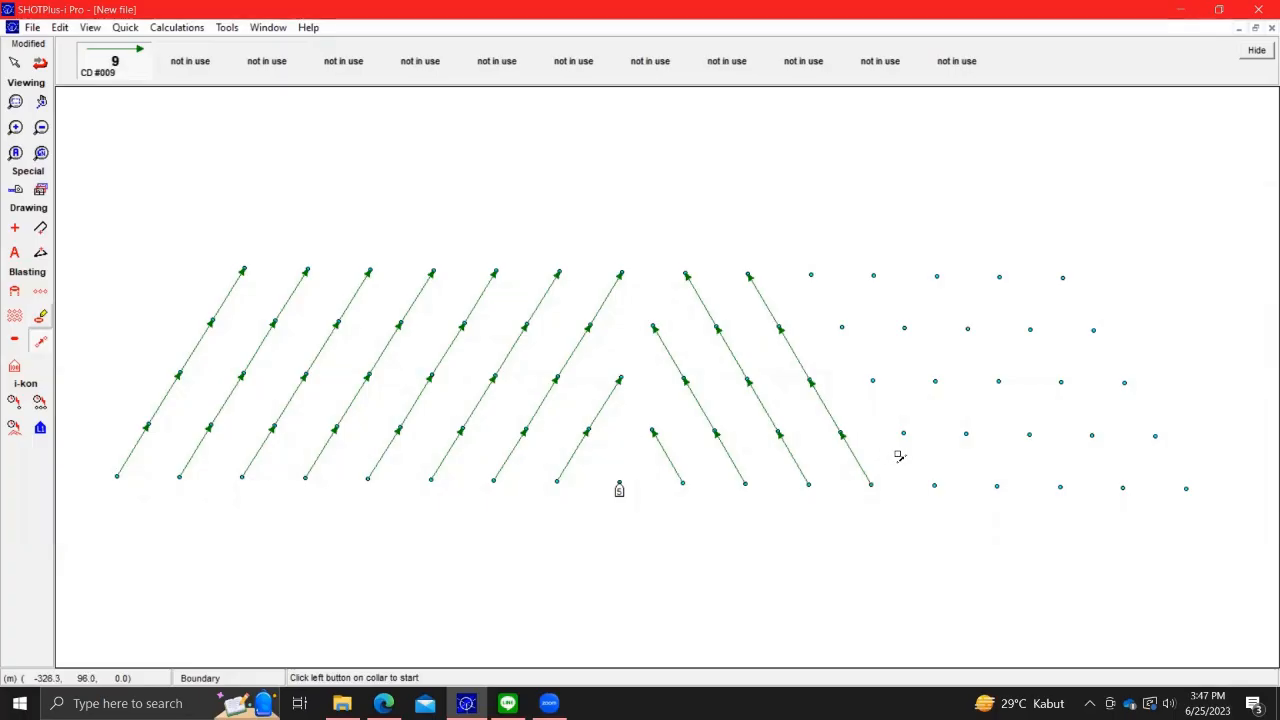
{"action": "left_click", "coordinate": [934, 487]}
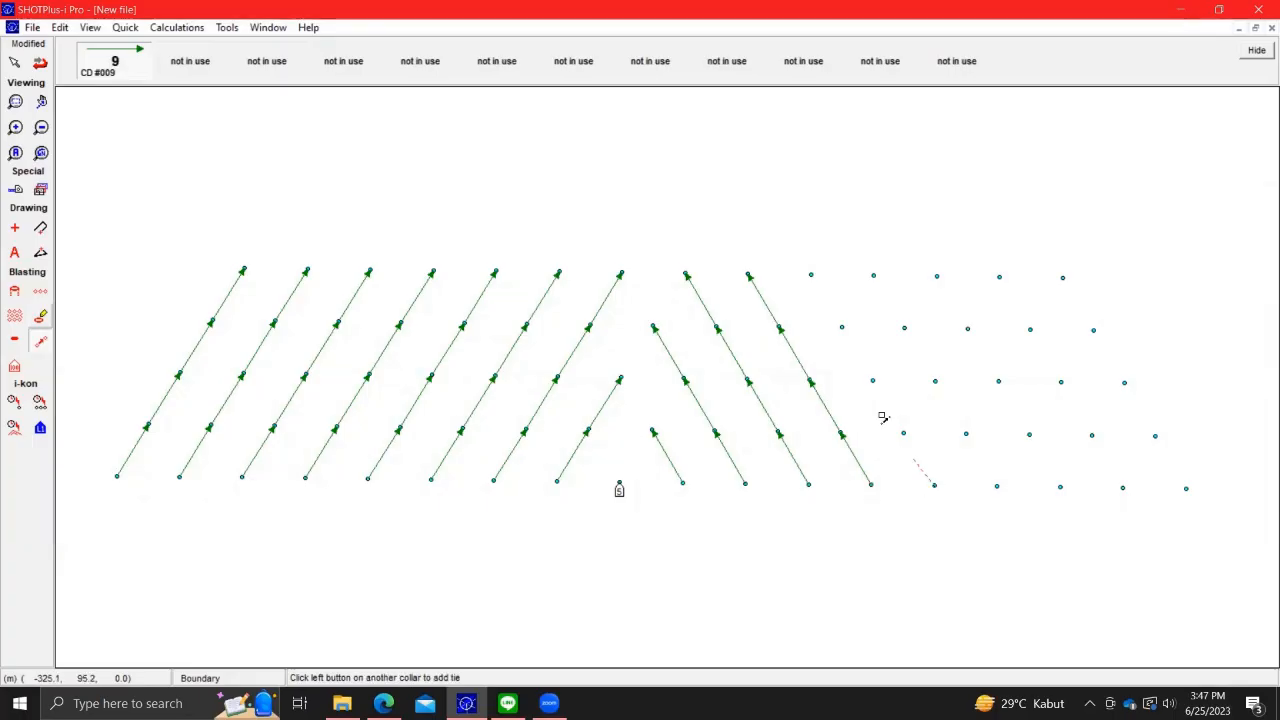
{"action": "left_click", "coordinate": [811, 277]}
{"action": "left_click", "coordinate": [998, 487]}
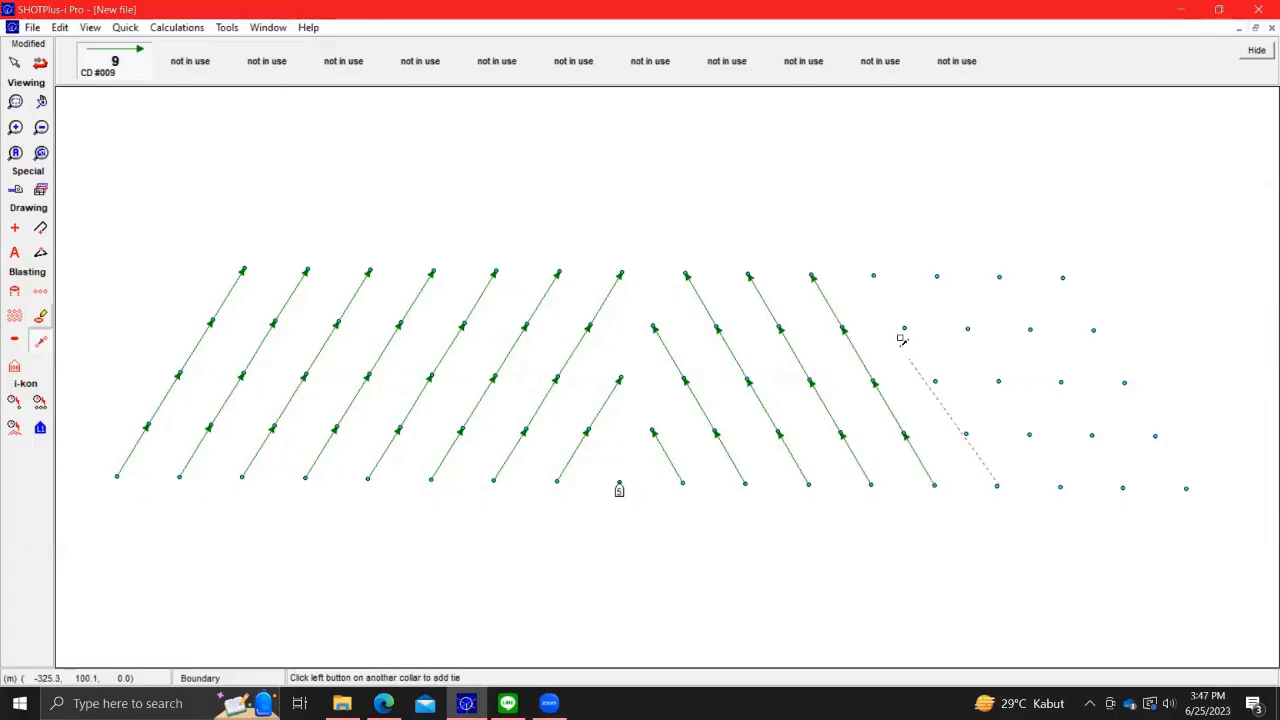
{"action": "left_click", "coordinate": [874, 277]}
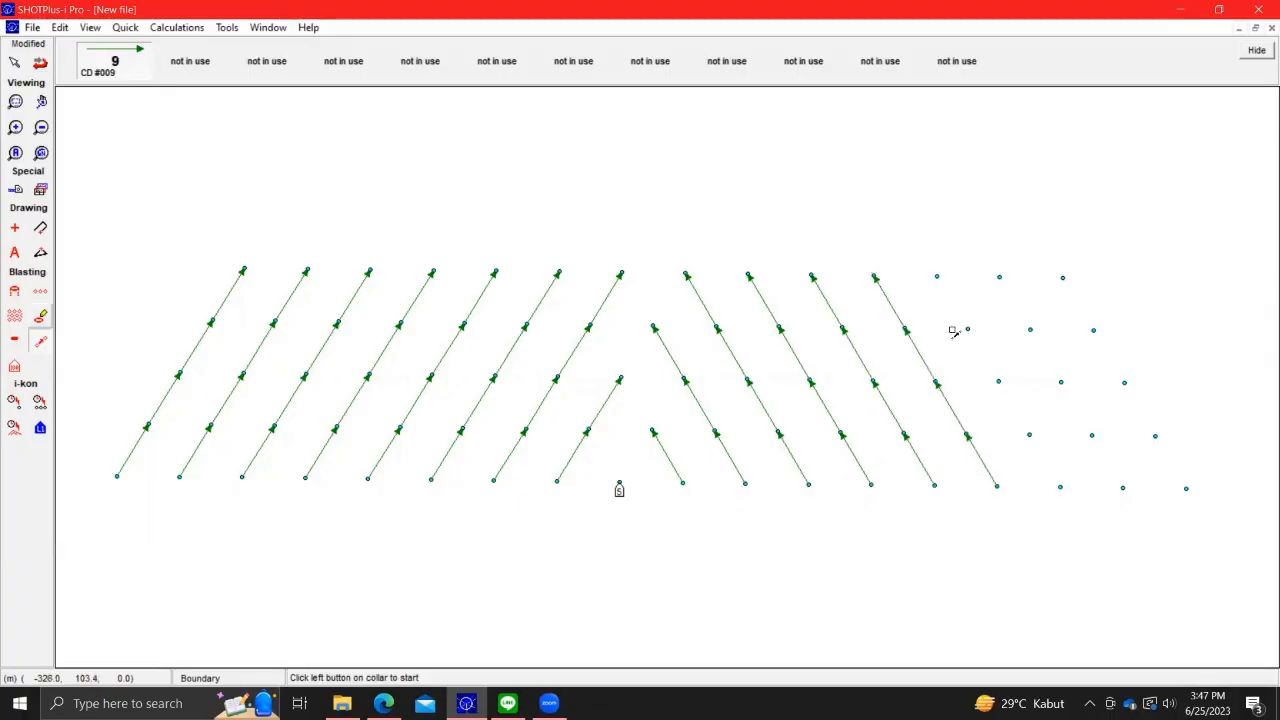
{"action": "left_click", "coordinate": [1061, 488]}
{"action": "left_click", "coordinate": [937, 277]}
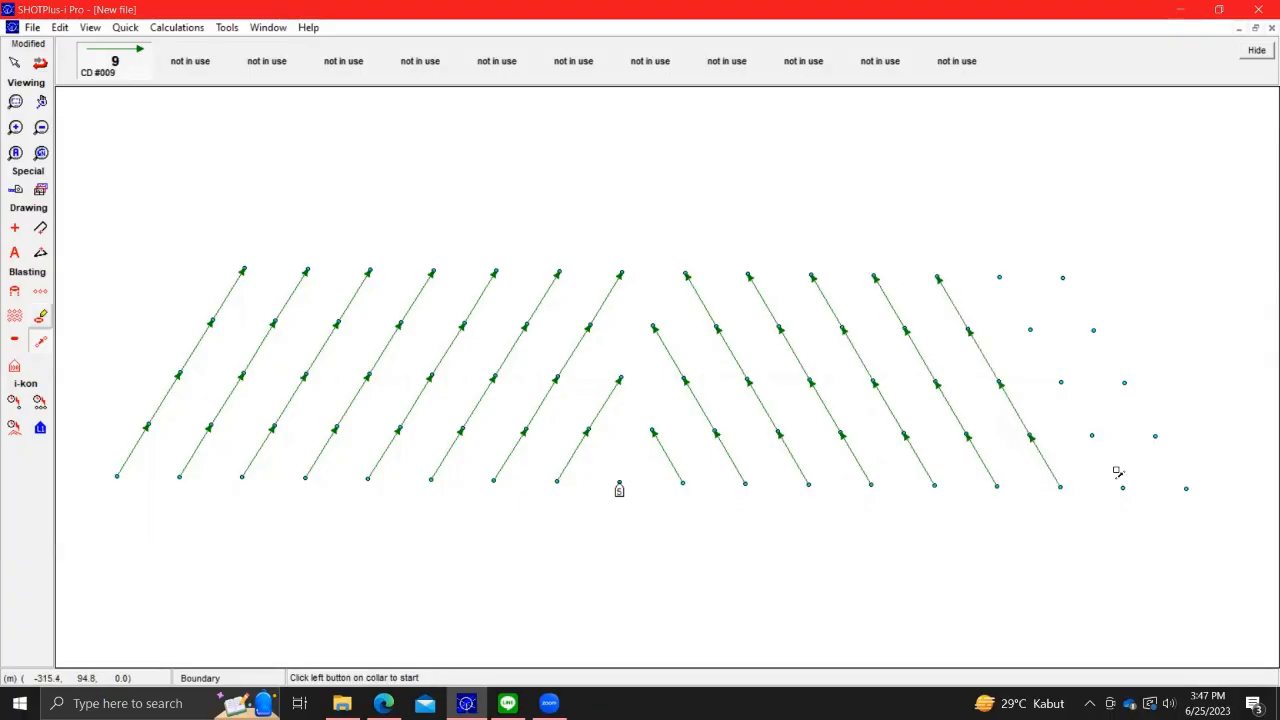
{"action": "left_click", "coordinate": [1123, 489]}
{"action": "left_click", "coordinate": [999, 279]}
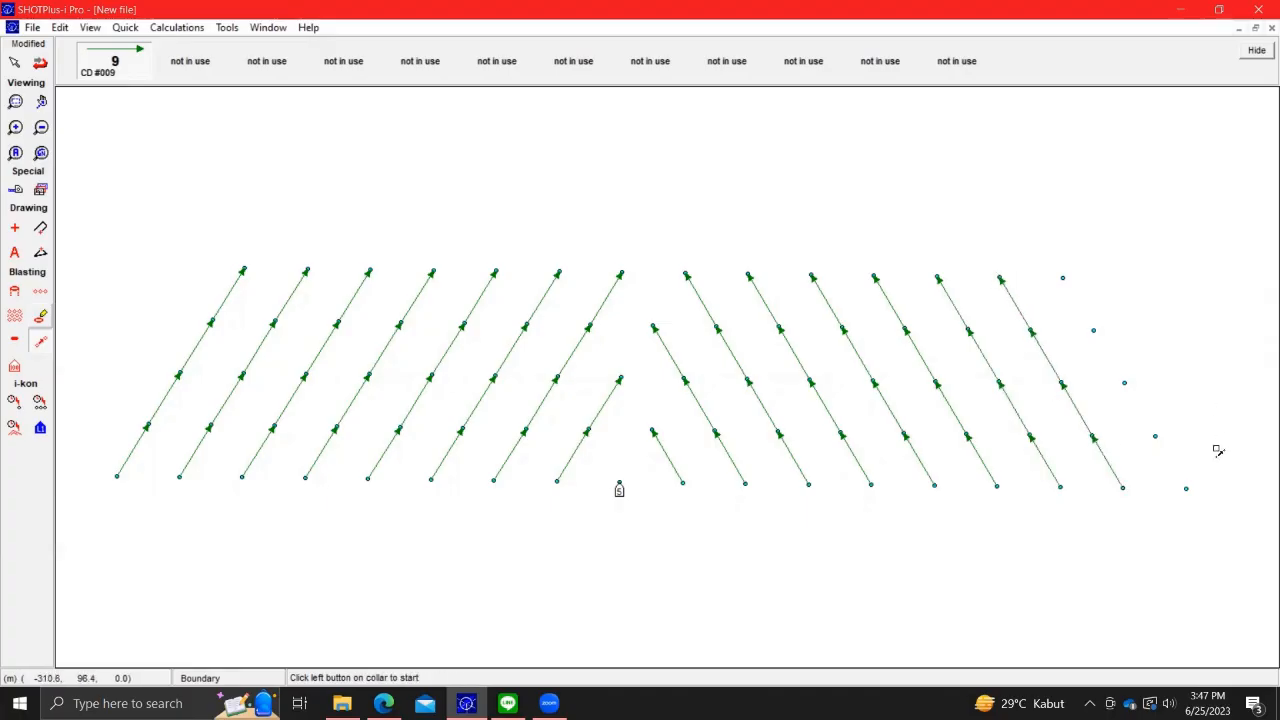
{"action": "left_click", "coordinate": [1186, 487]}
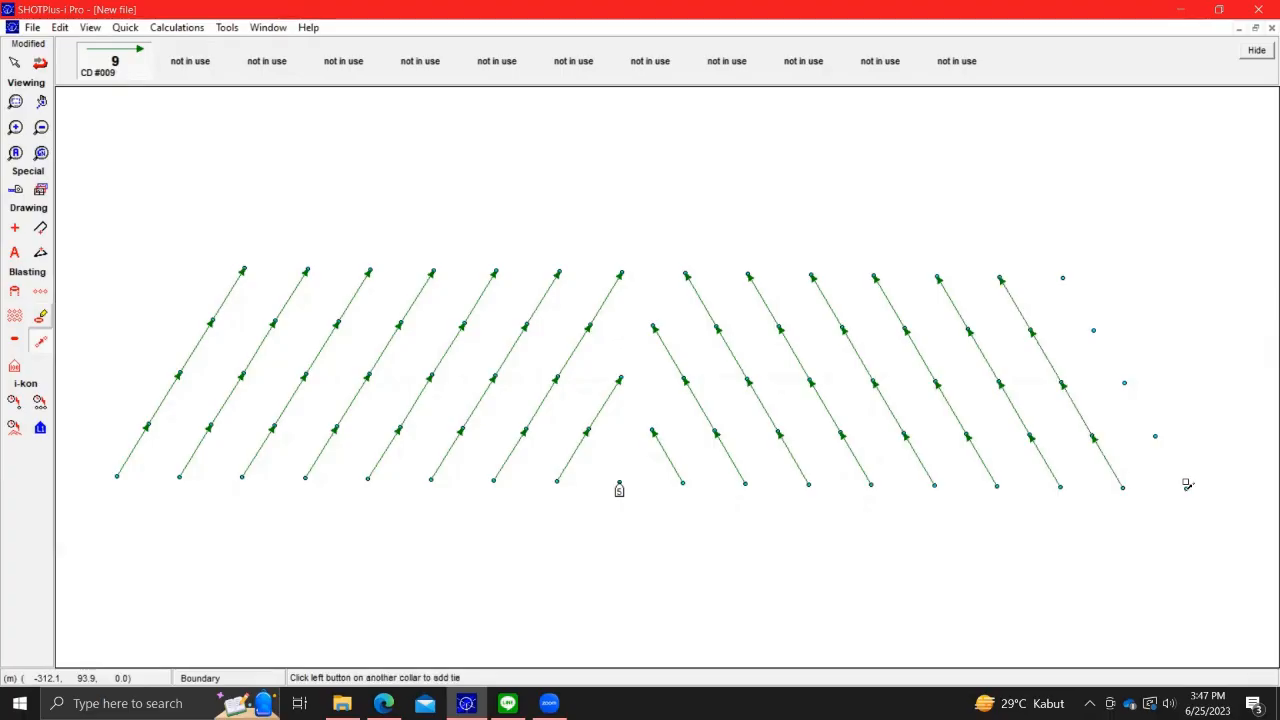
{"action": "left_click", "coordinate": [1063, 279]}
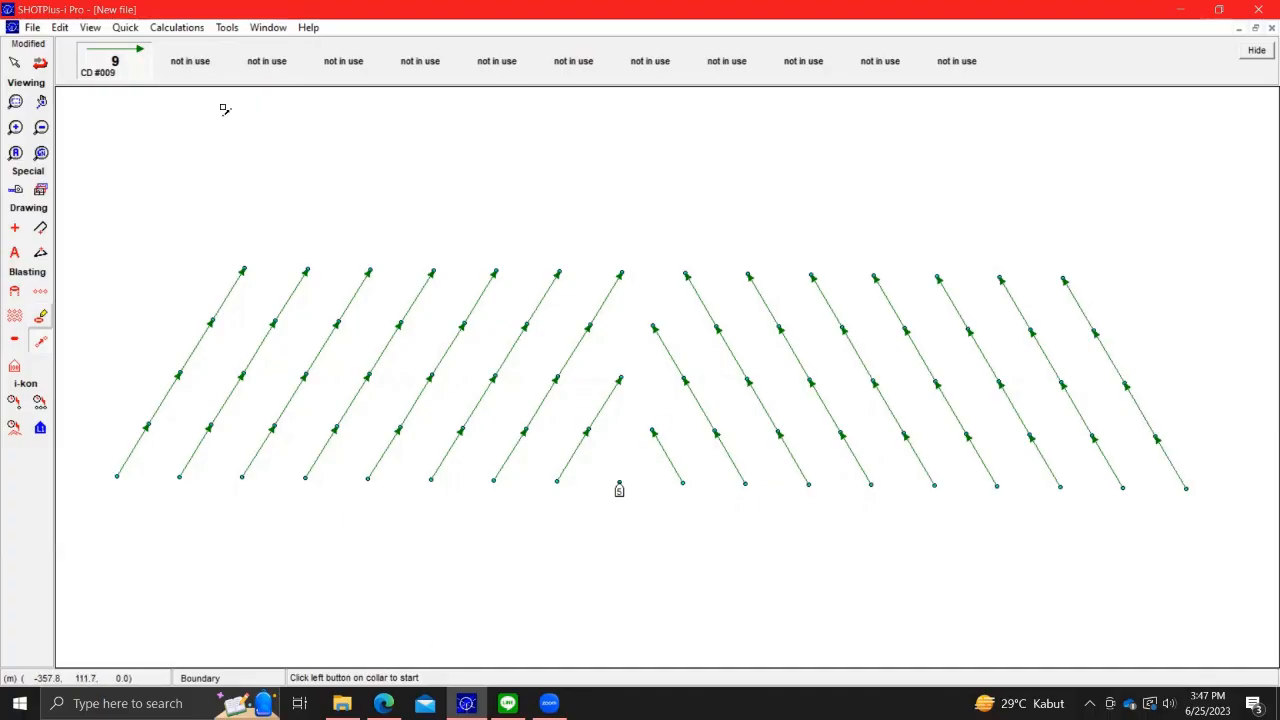
- Assign the signal tube Exel Connectadet with delay 065 (65 ms) to the second surface delay slot
{"action": "right_click", "coordinate": [190, 64]}
{"action": "left_click", "coordinate": [218, 78]}
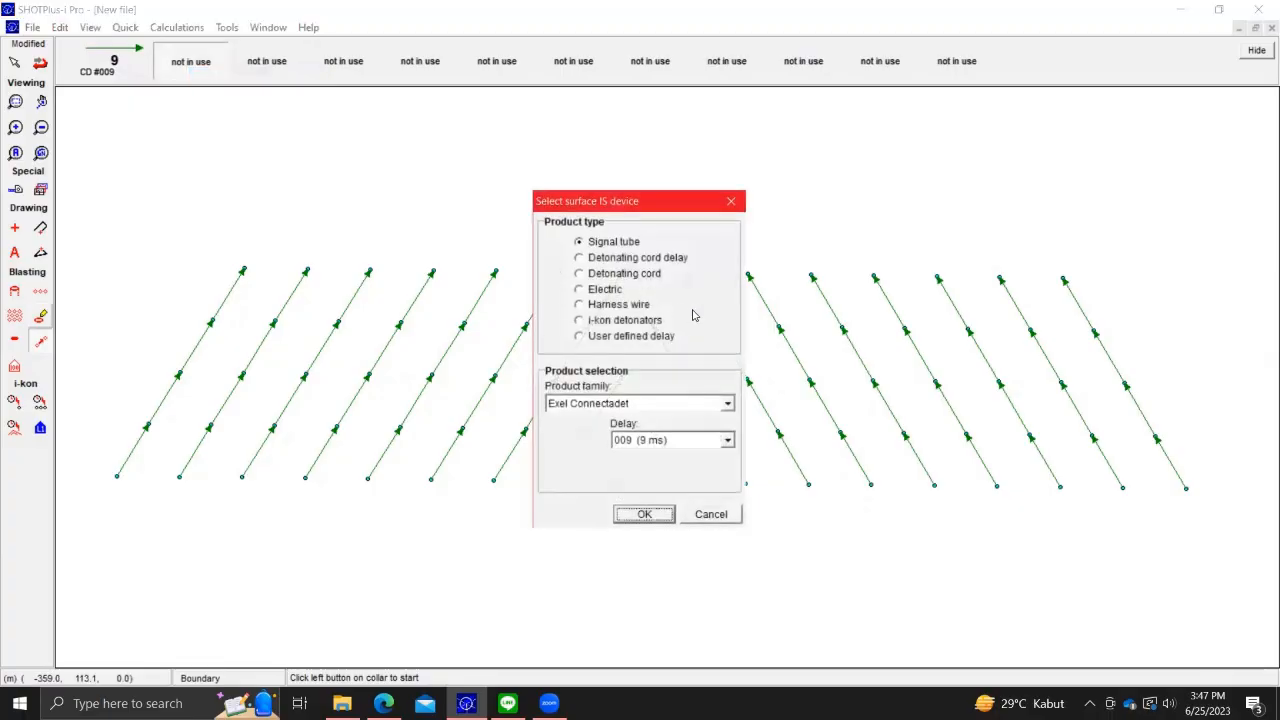
{"action": "left_click", "coordinate": [695, 440]}
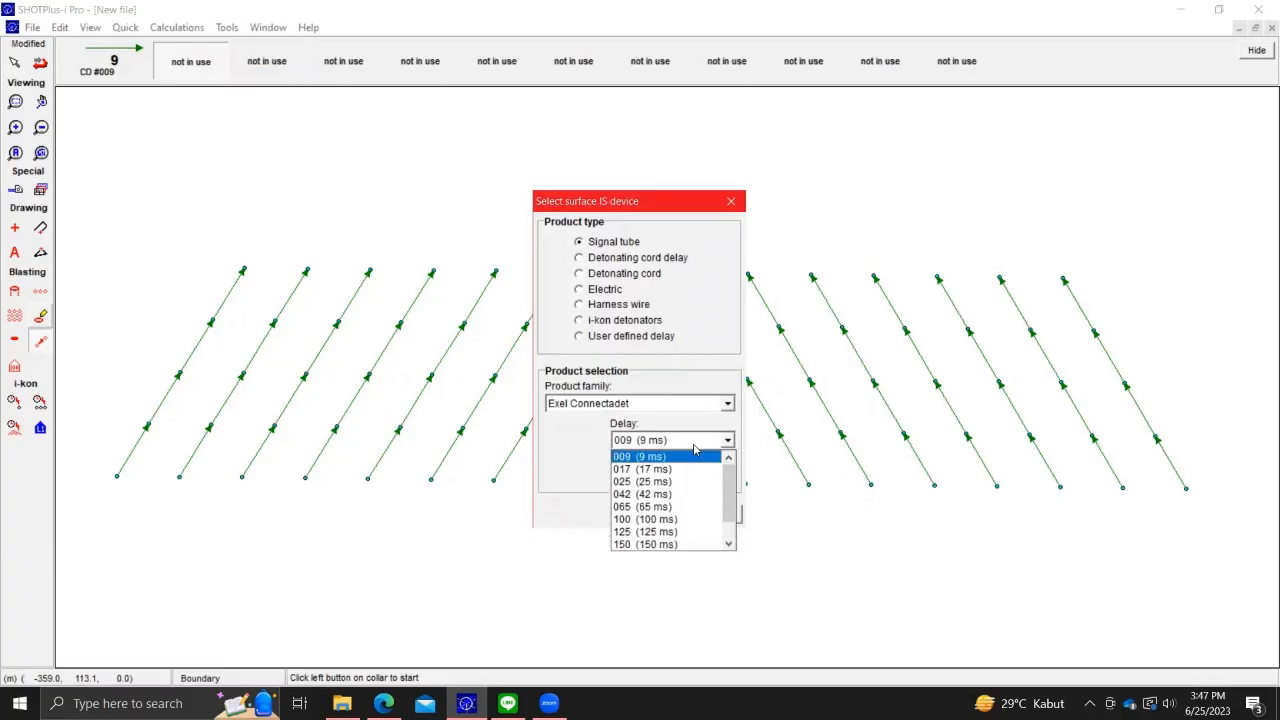
{"action": "left_click", "coordinate": [695, 507]}
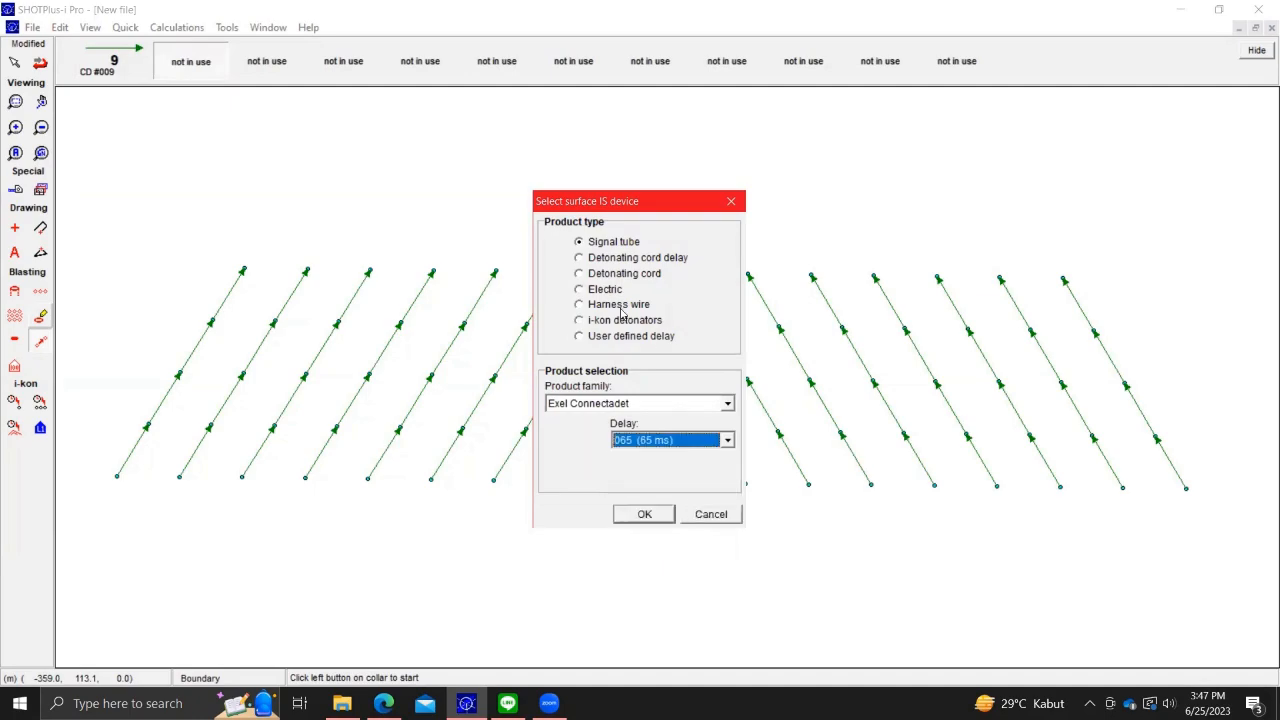
{"action": "left_click", "coordinate": [653, 443]}
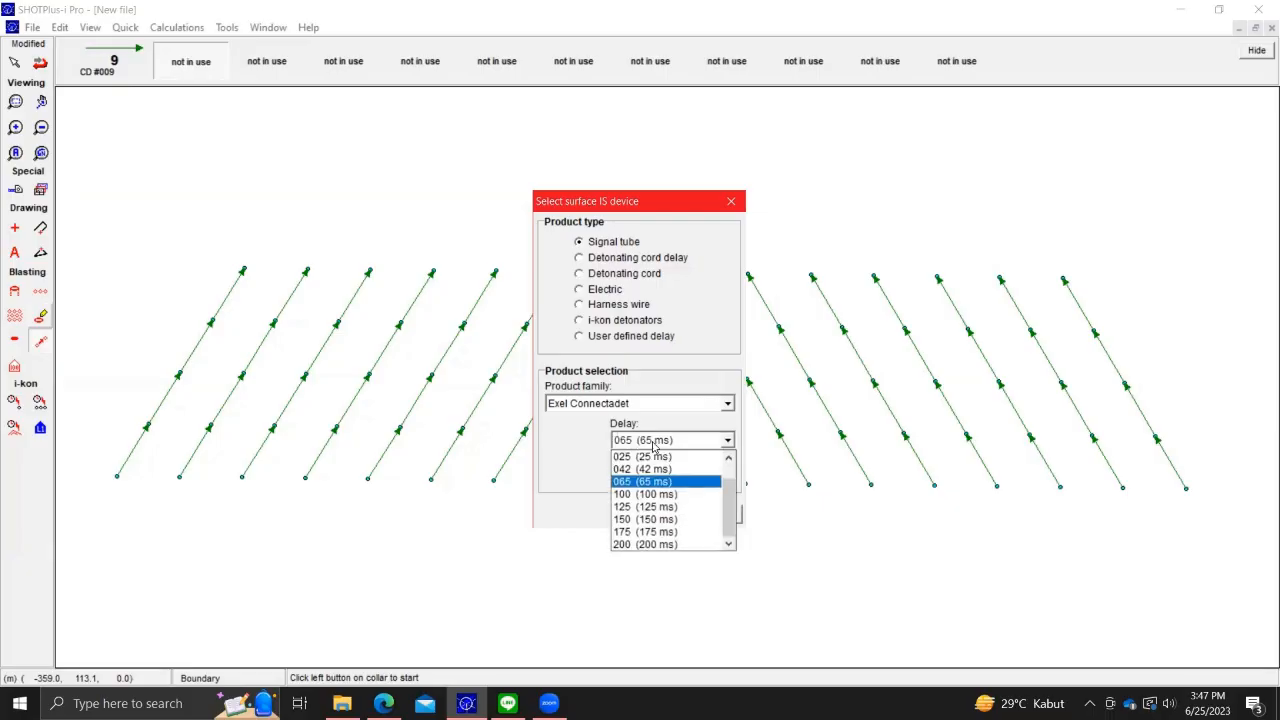
{"action": "left_click", "coordinate": [660, 483]}
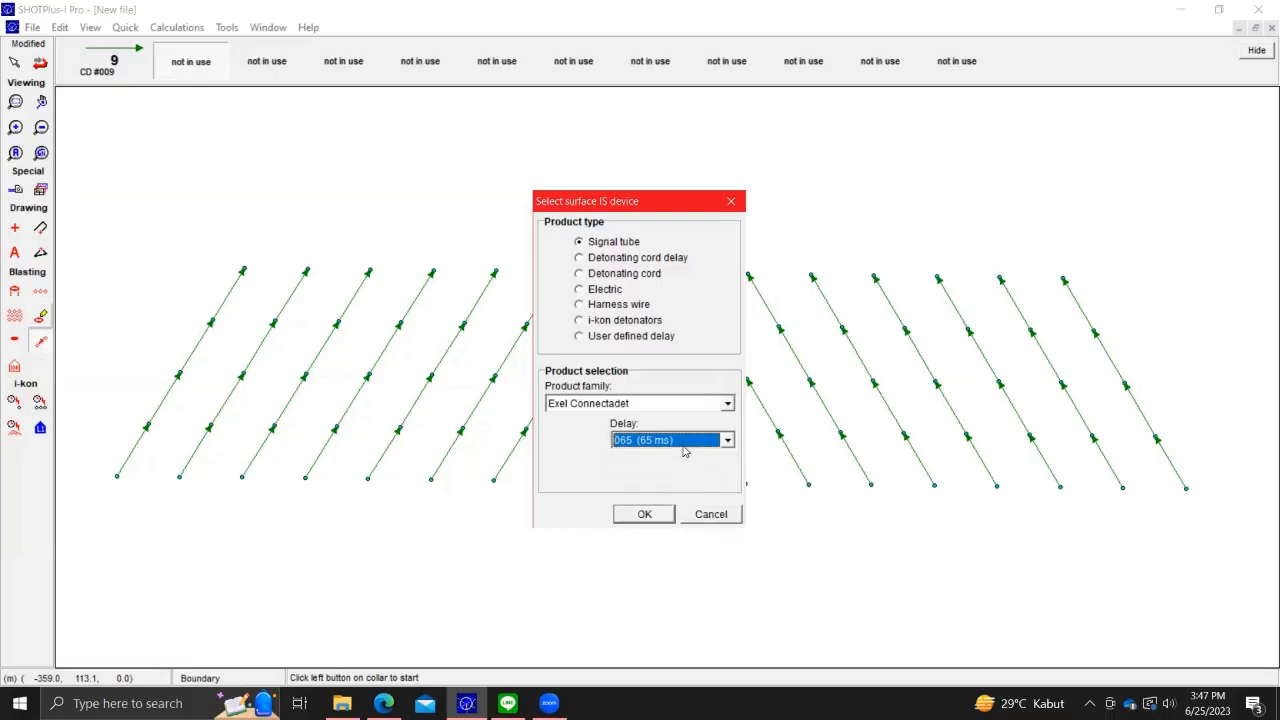
{"action": "left_click", "coordinate": [684, 446]}
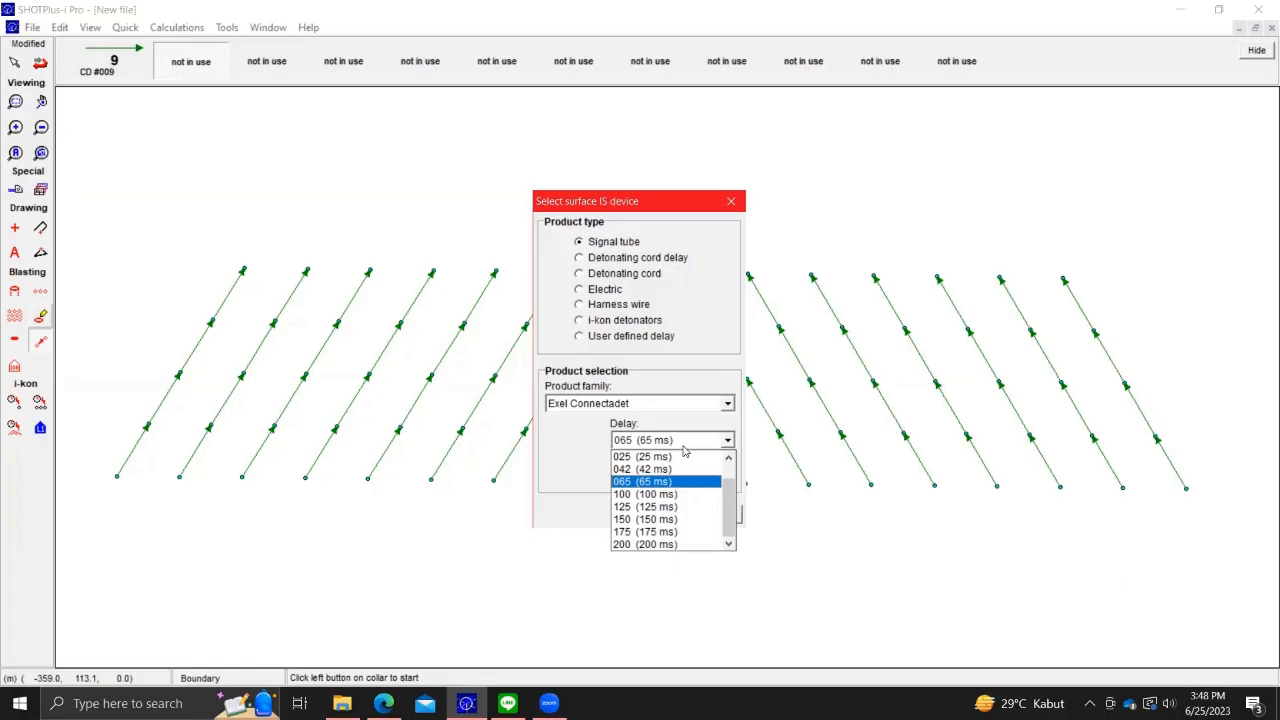
{"action": "left_click", "coordinate": [643, 485]}
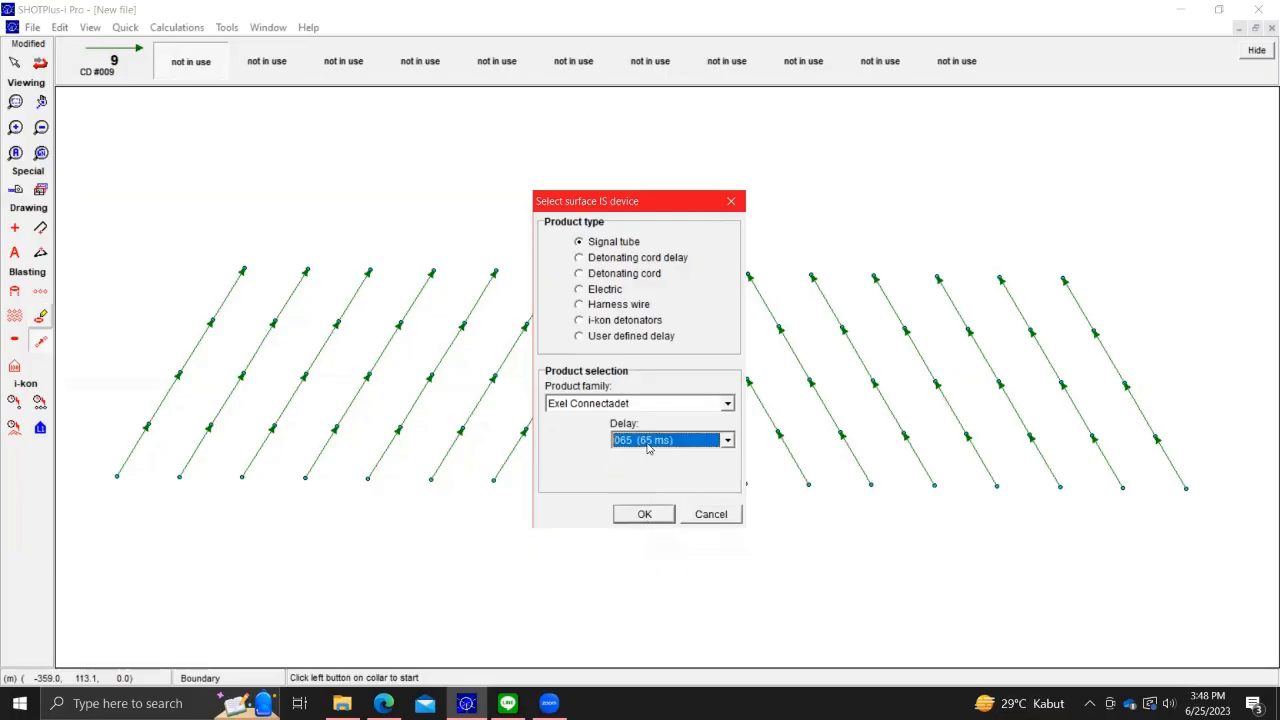
{"action": "left_click", "coordinate": [645, 515]}
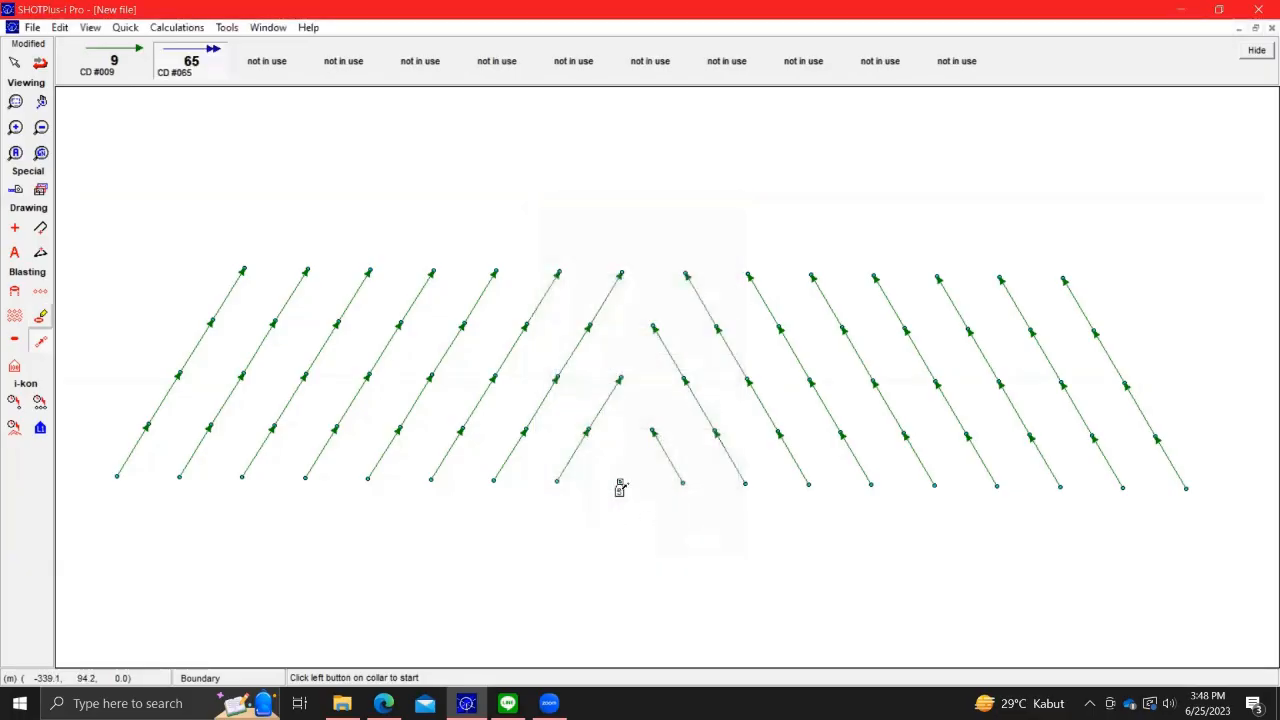
- Tie the lowest row with 65 ms delays outward from the lead-in hole to both end holes, and hide the delay product bar
{"action": "left_click", "coordinate": [117, 476]}
{"action": "left_click", "coordinate": [620, 483]}
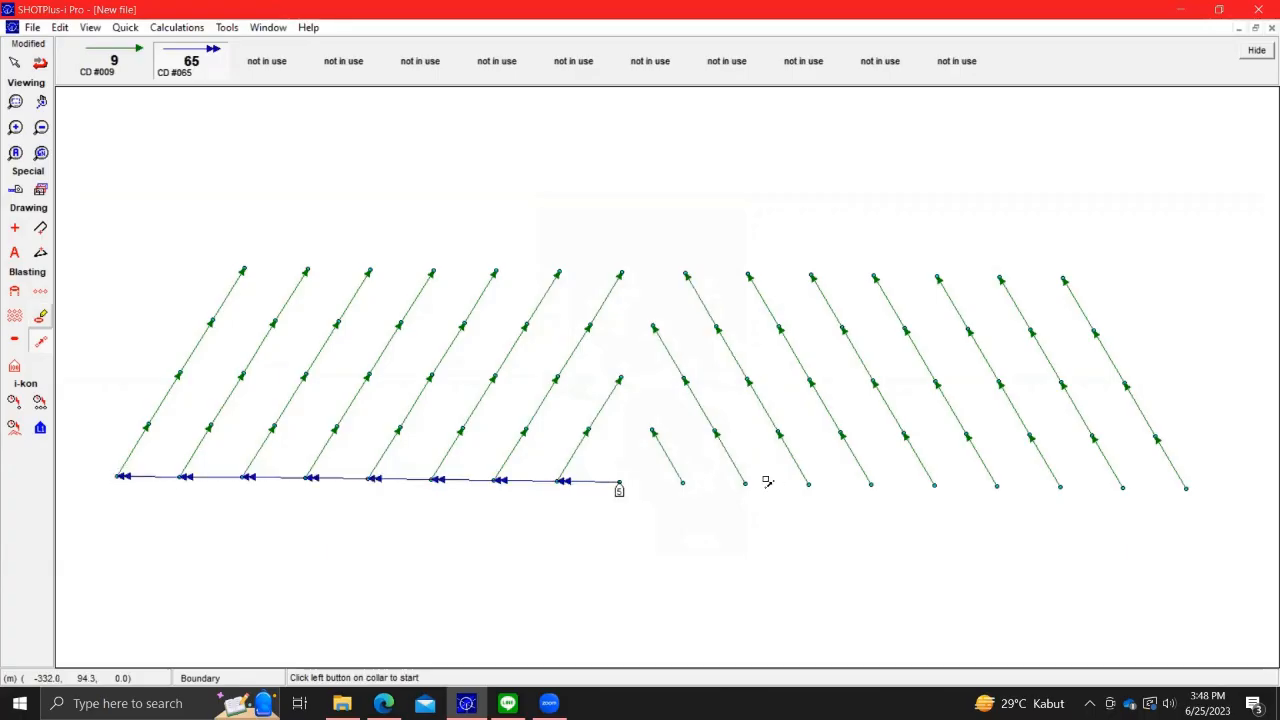
{"action": "left_click", "coordinate": [620, 484]}
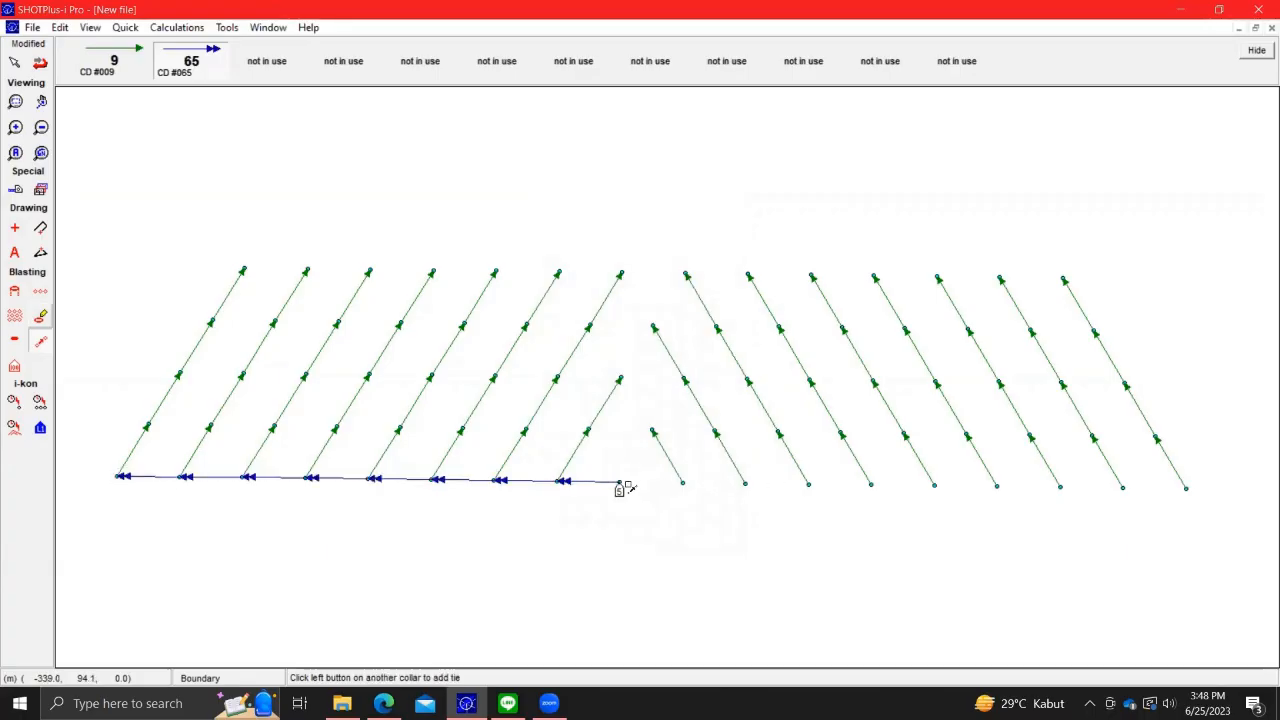
{"action": "left_click", "coordinate": [1186, 489]}
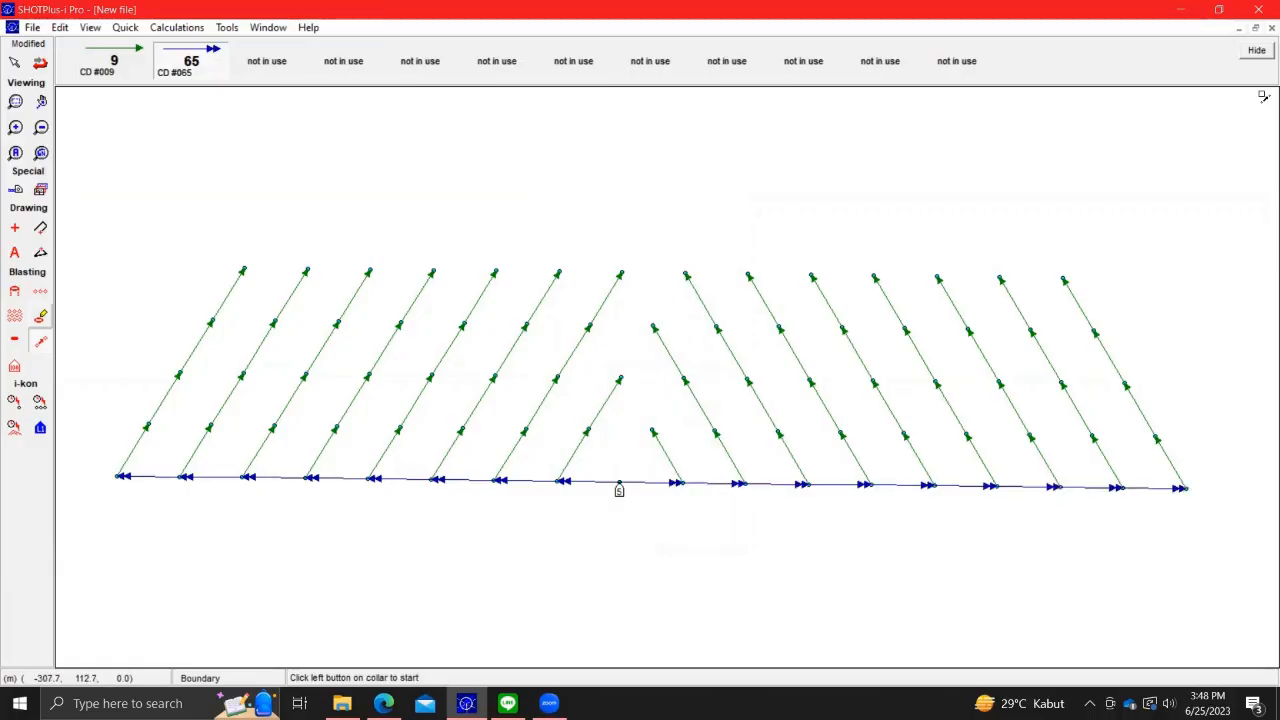
{"action": "left_click", "coordinate": [1256, 51]}
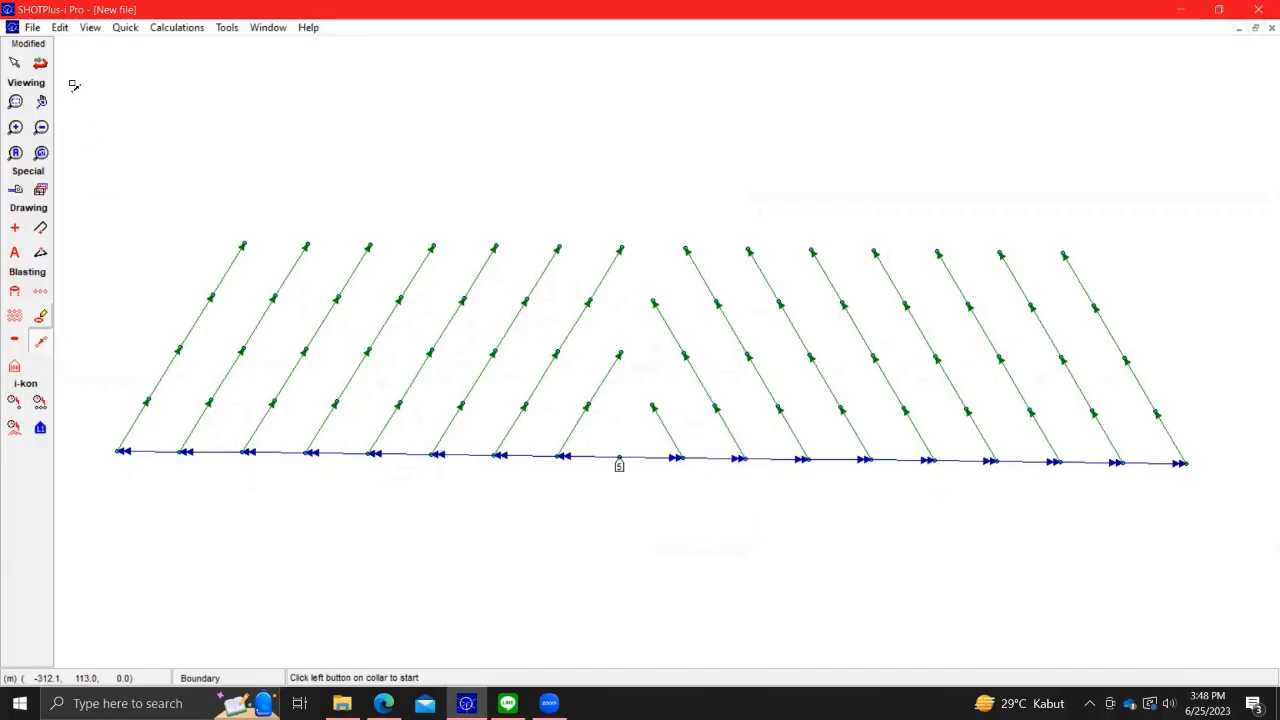
- Draw a nearly horizontal bench line about 56 m long just below the lowest hole row, extending past both ends
{"action": "left_click", "coordinate": [177, 27]}
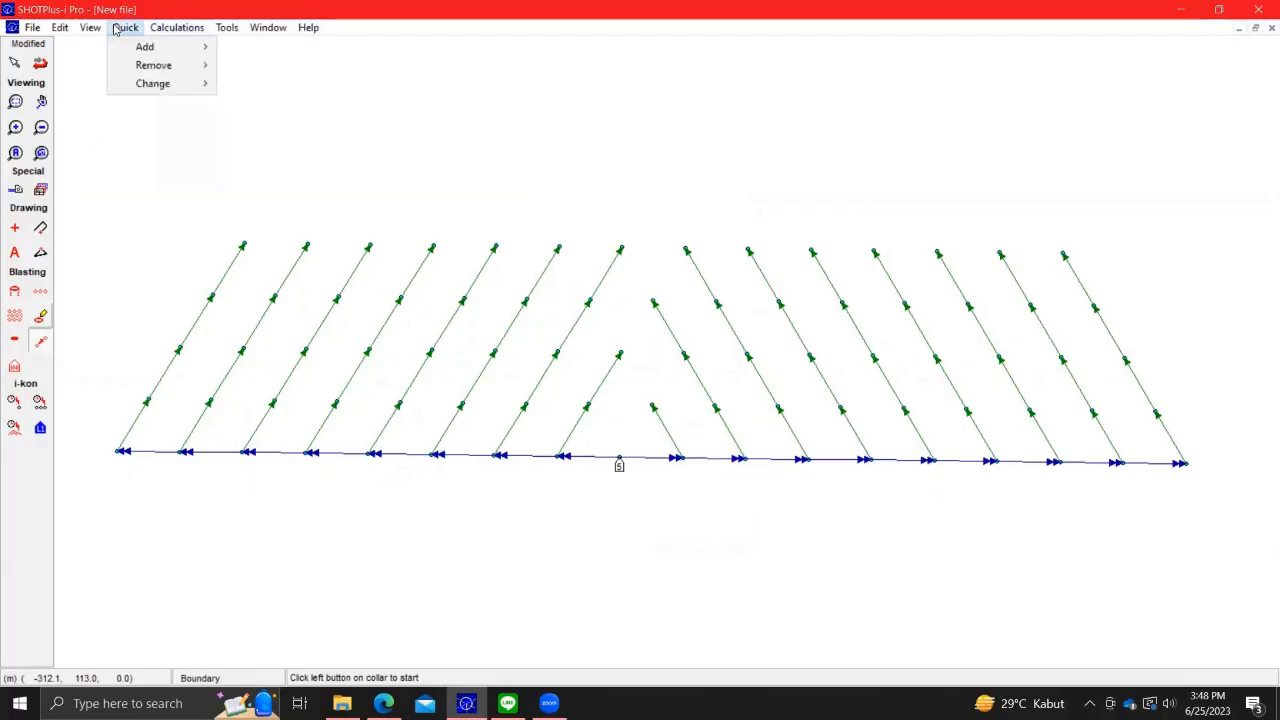
{"action": "mouse_move", "coordinate": [125, 27]}
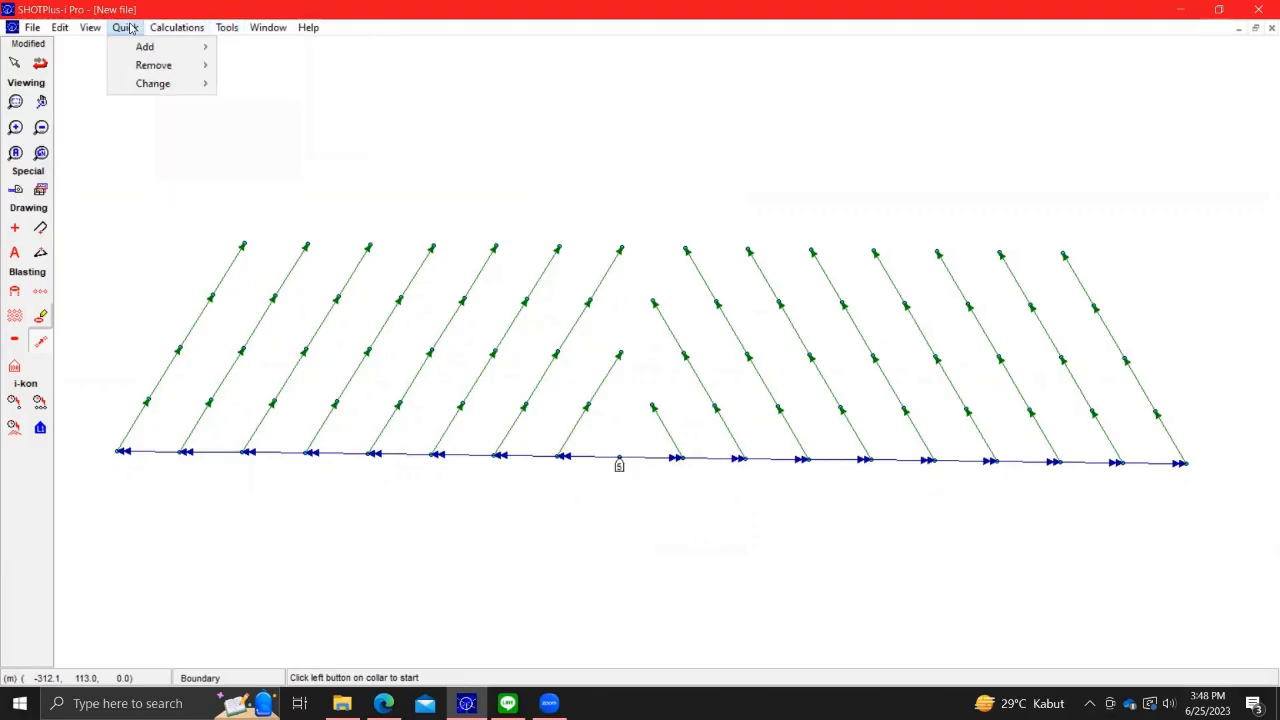
{"action": "mouse_move", "coordinate": [145, 47]}
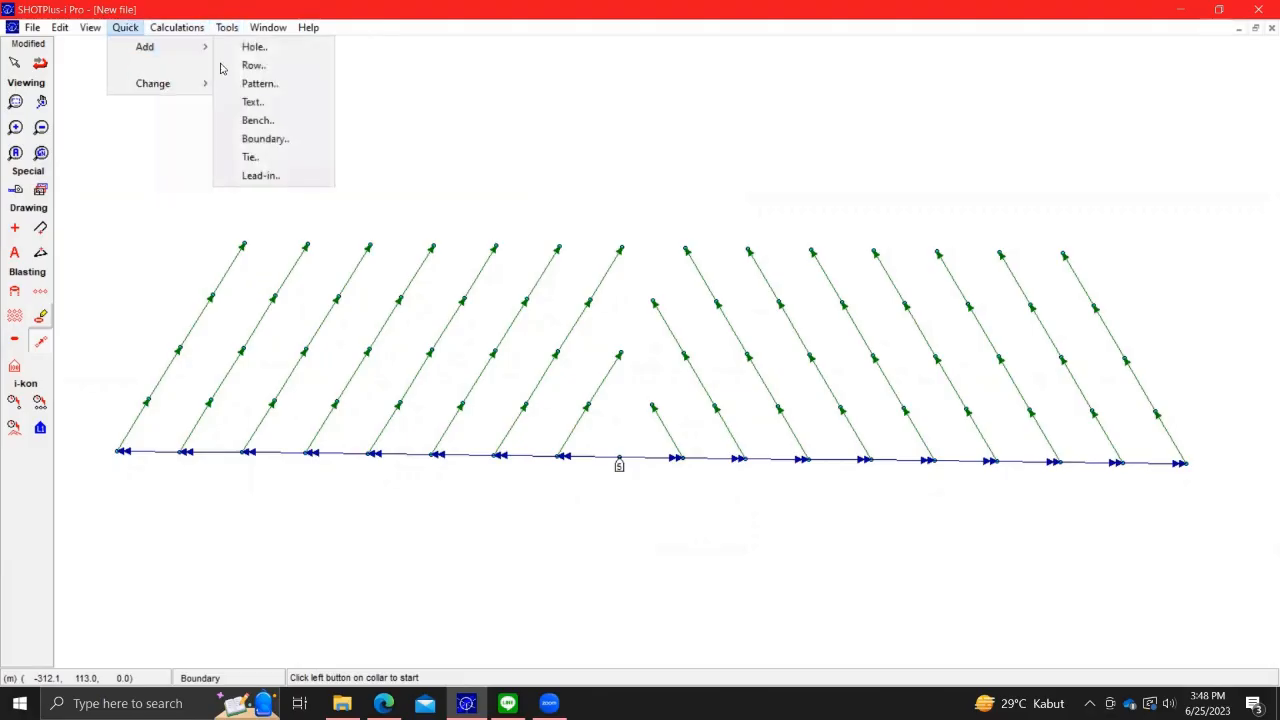
{"action": "left_click", "coordinate": [258, 119]}
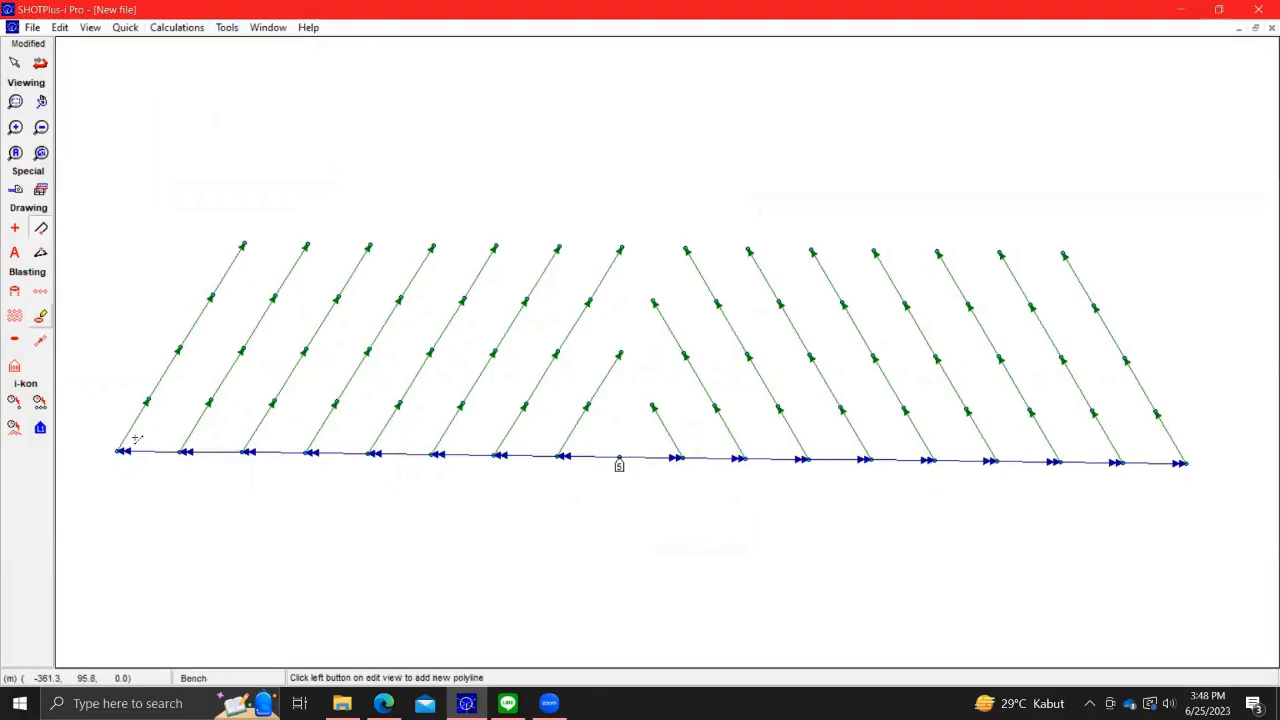
{"action": "left_click", "coordinate": [63, 485]}
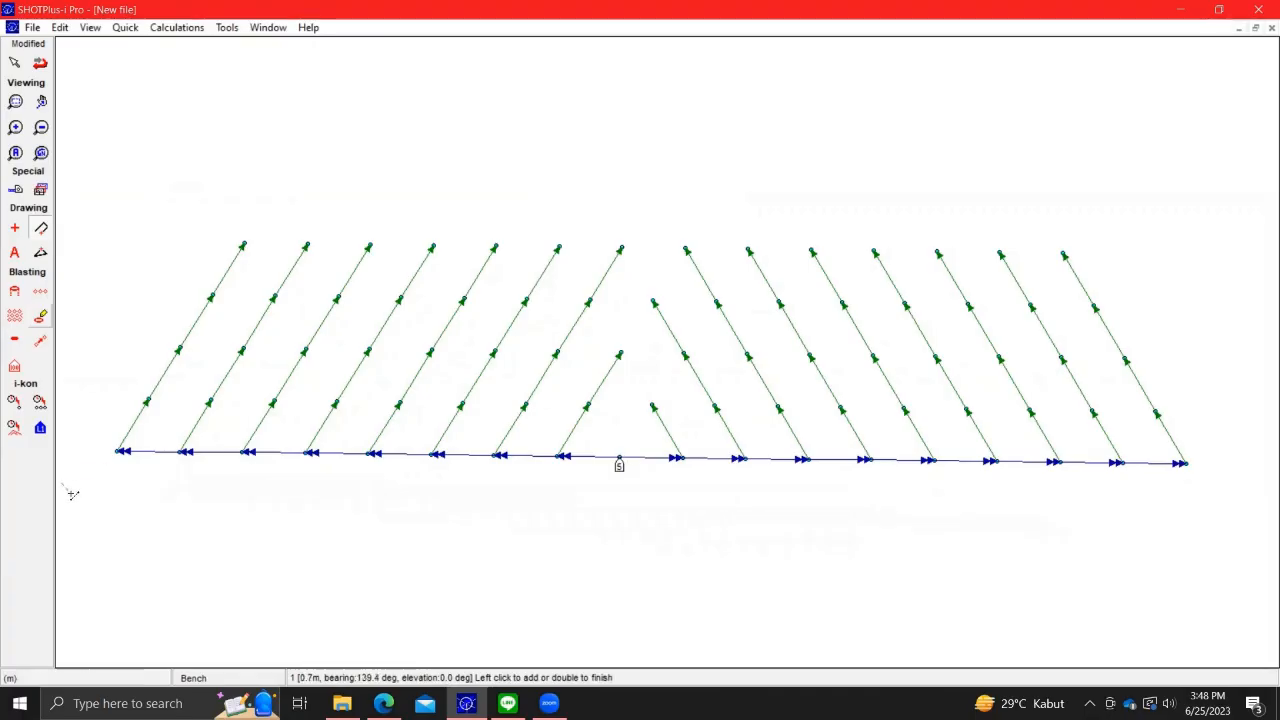
{"action": "key", "text": "Escape"}
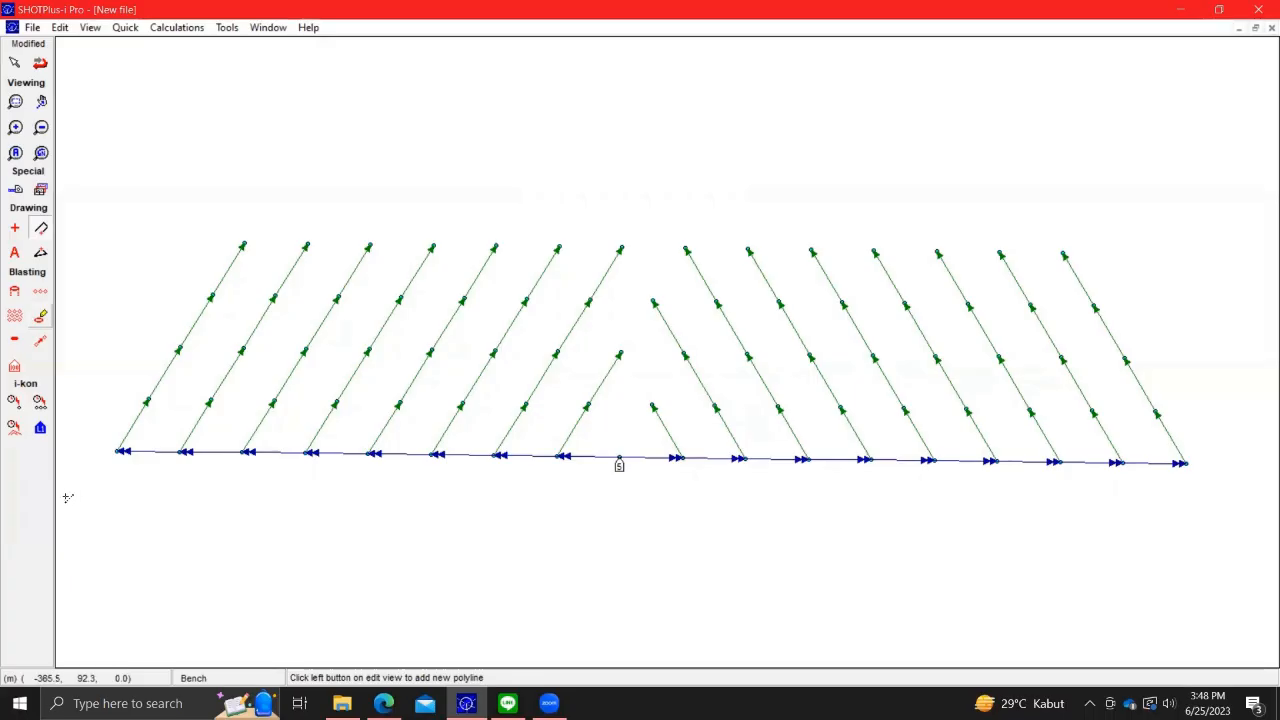
{"action": "left_click", "coordinate": [62, 496]}
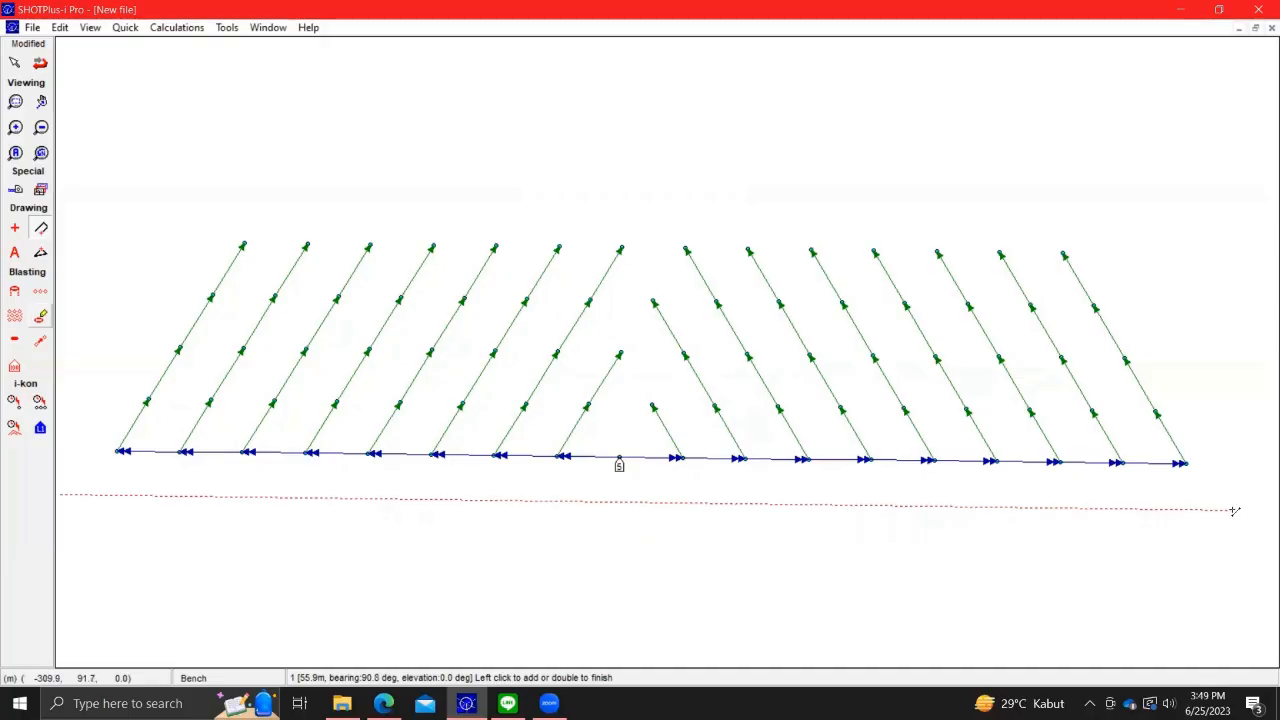
{"action": "left_click", "coordinate": [1235, 511]}
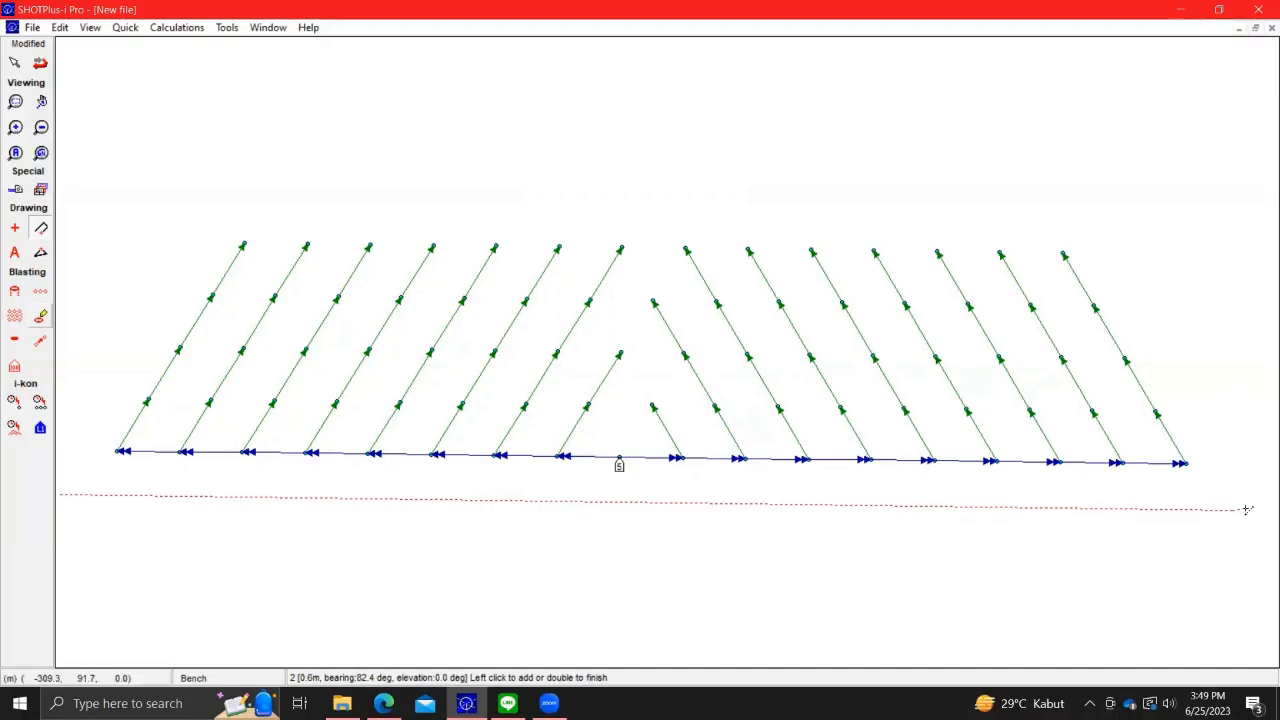
{"action": "right_click", "coordinate": [1244, 514]}
{"action": "left_click", "coordinate": [1230, 521]}
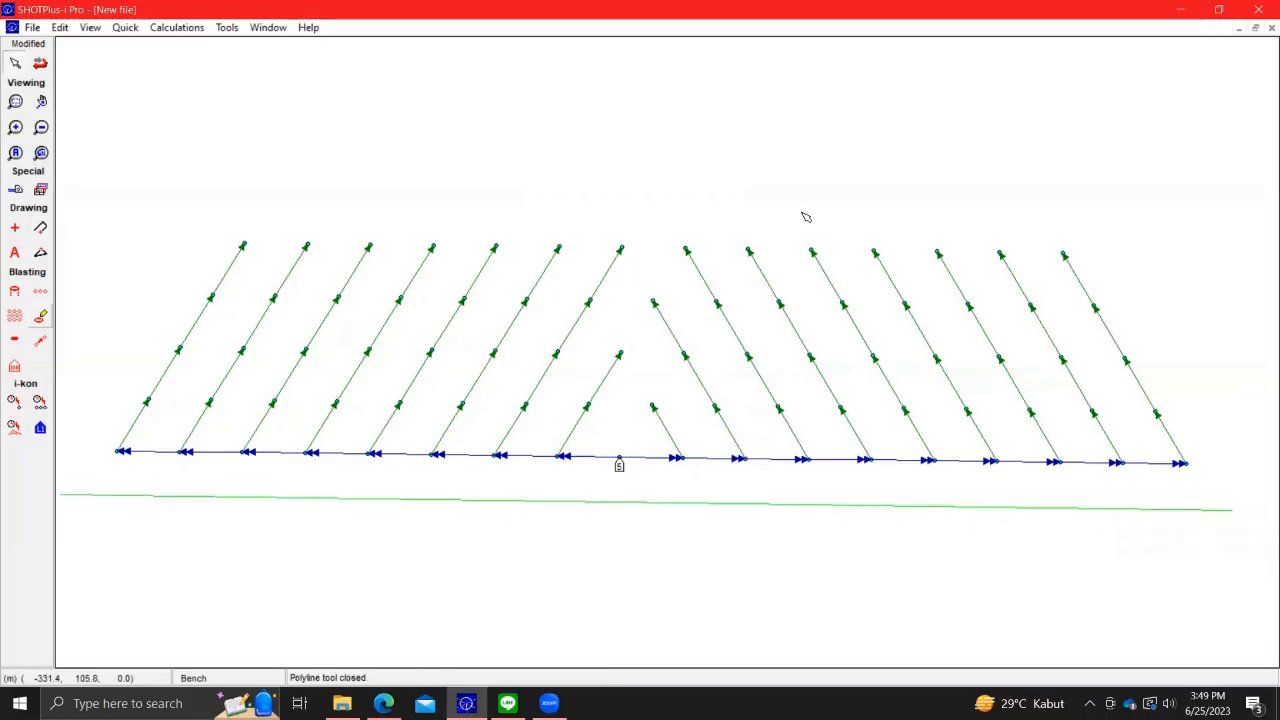
- Add the text label "freeface" just below the middle of the bench line
{"action": "left_click", "coordinate": [14, 252]}
{"action": "left_click", "coordinate": [606, 533]}
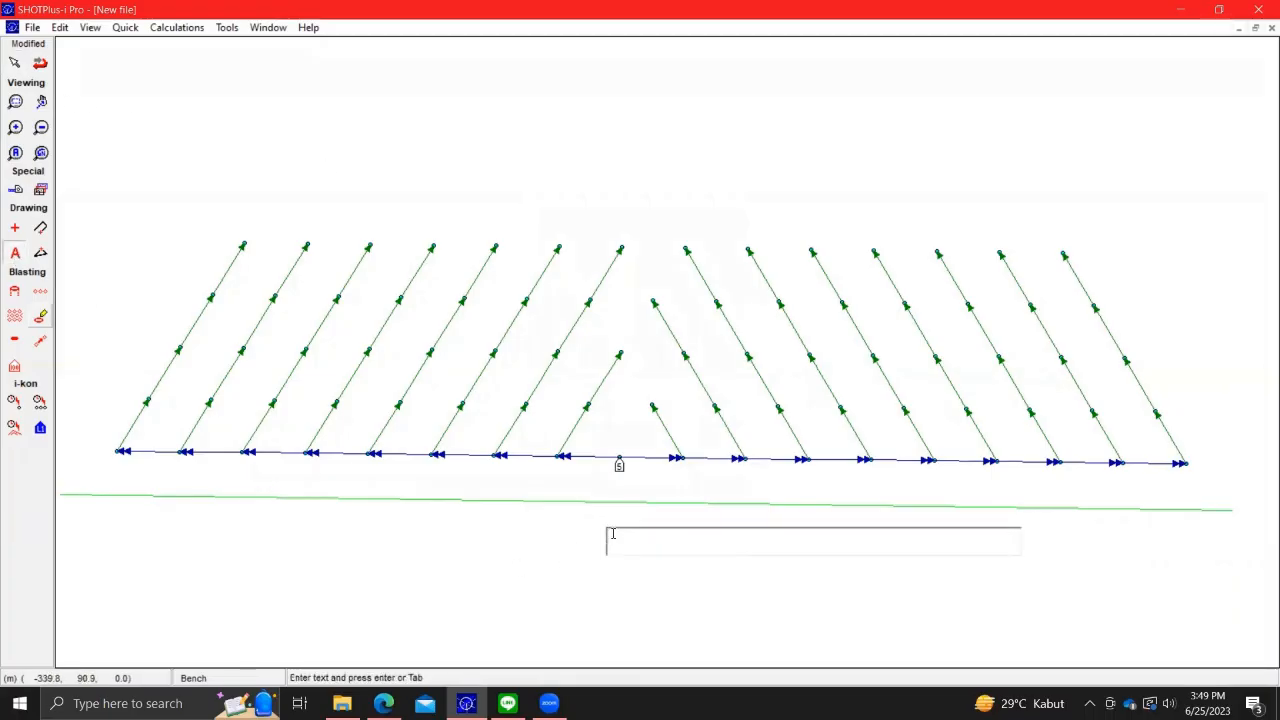
{"action": "type", "text": "freeface"}
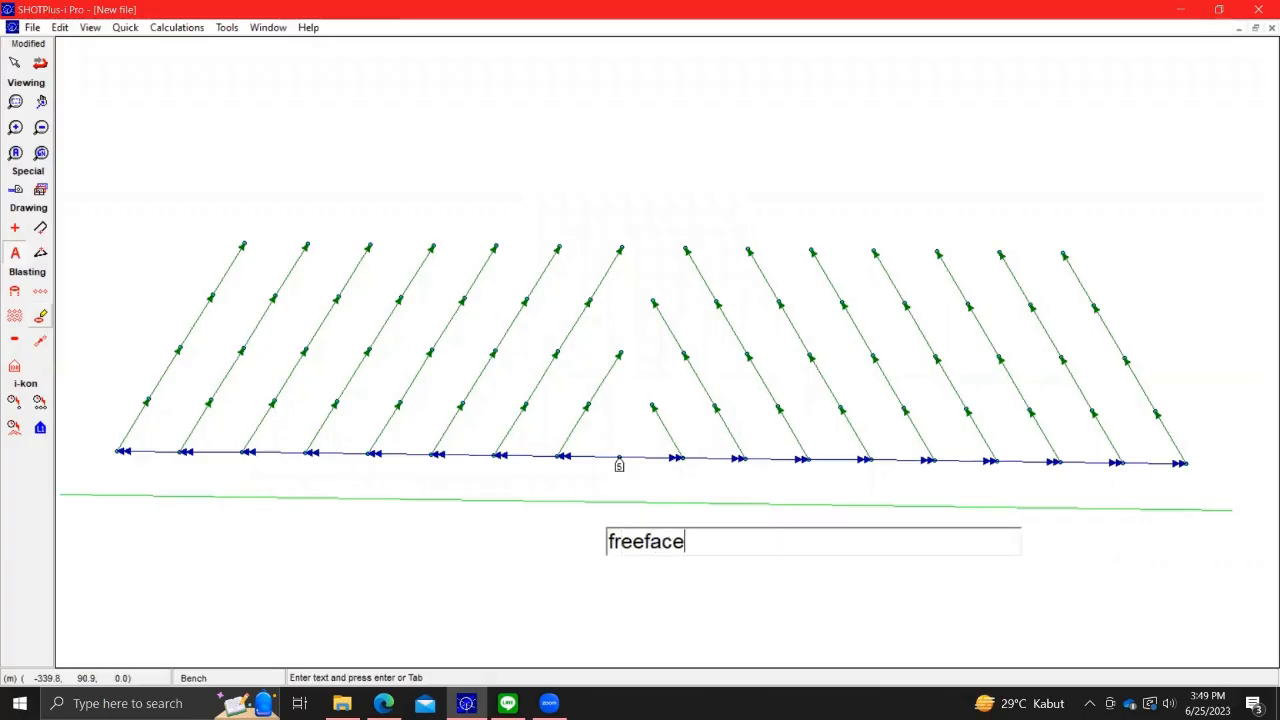
{"action": "key", "text": "Return"}
- Replace the label with a new "freeface" text placed slightly lower and further right below the bench line
{"action": "left_click", "coordinate": [655, 540]}
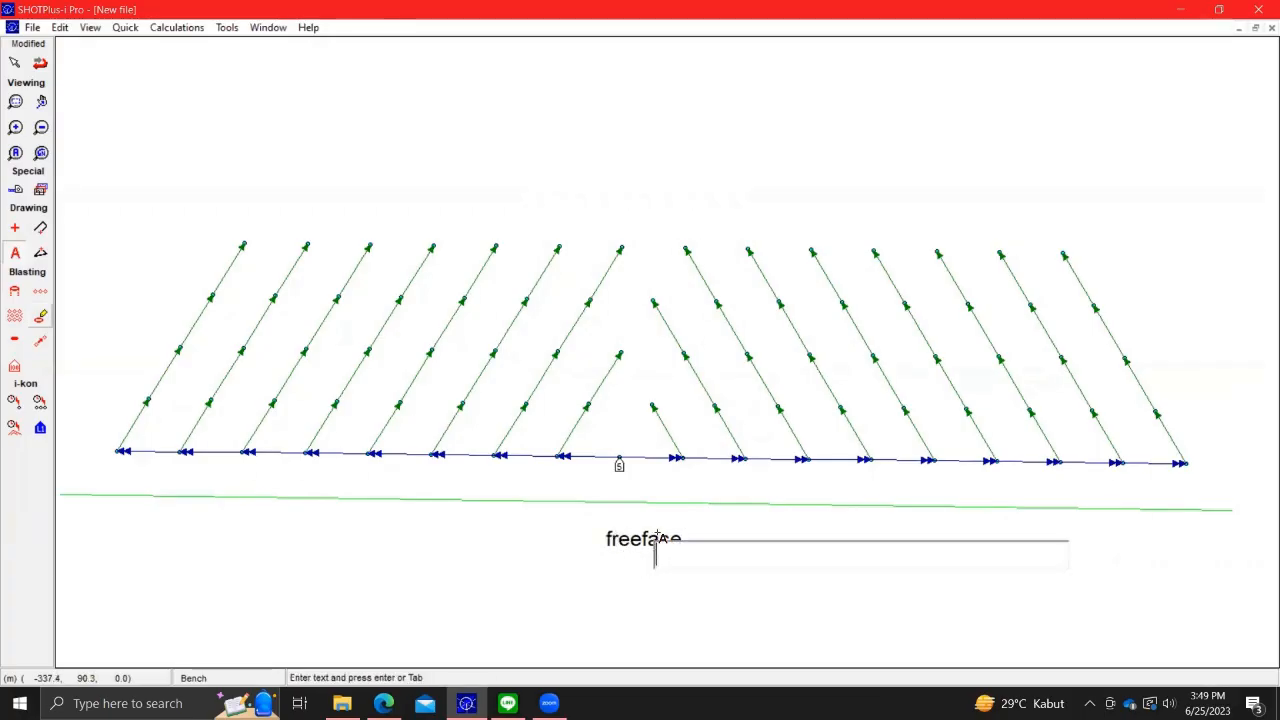
{"action": "right_click", "coordinate": [671, 538]}
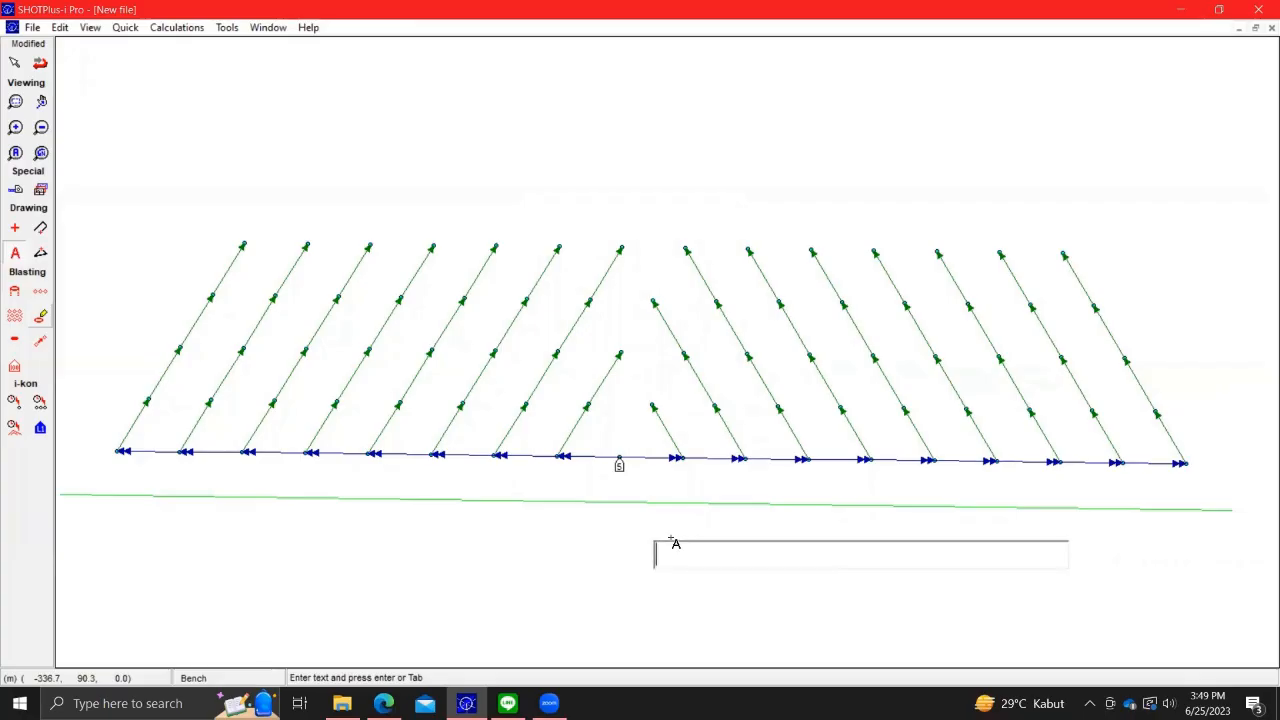
{"action": "type", "text": "freeface"}
{"action": "key", "text": "Return"}
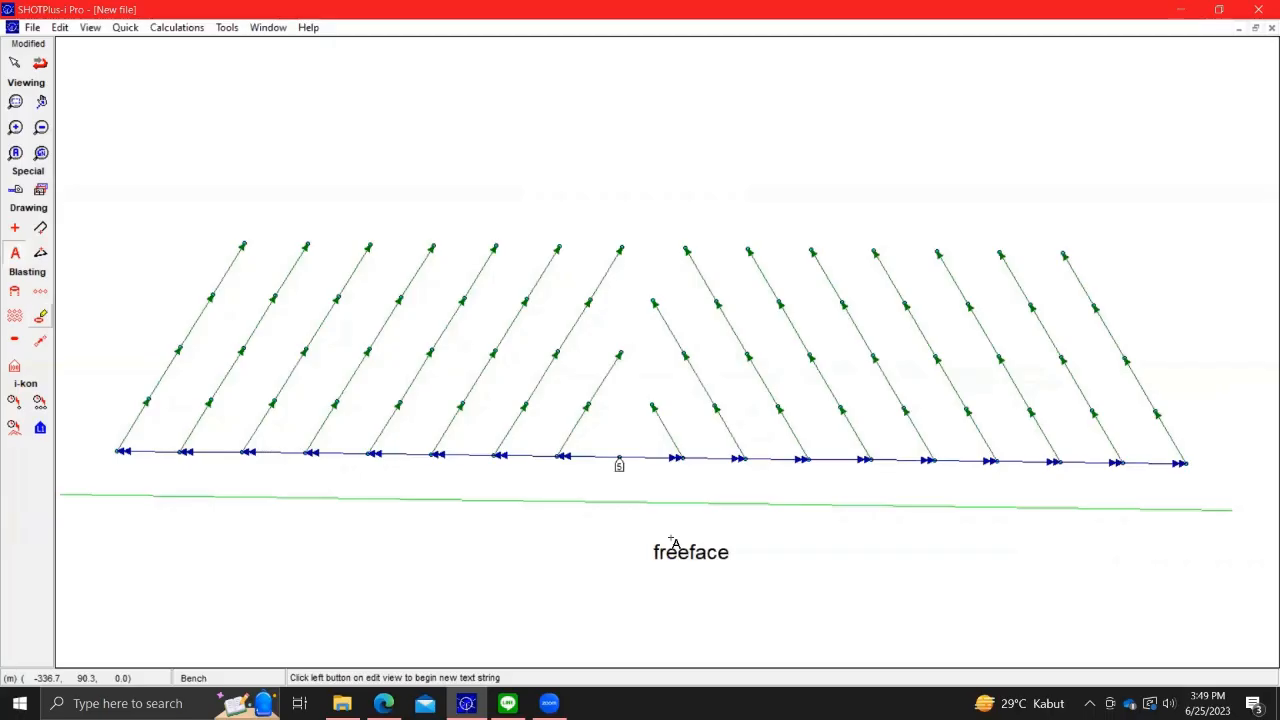
- Move the "freeface" label up and left so it sits centred below the lead-in hole, just under the bench line
{"action": "left_click", "coordinate": [15, 64]}
{"action": "left_click", "coordinate": [712, 553]}
{"action": "left_click_drag", "start_coordinate": [712, 553], "coordinate": [645, 533]}
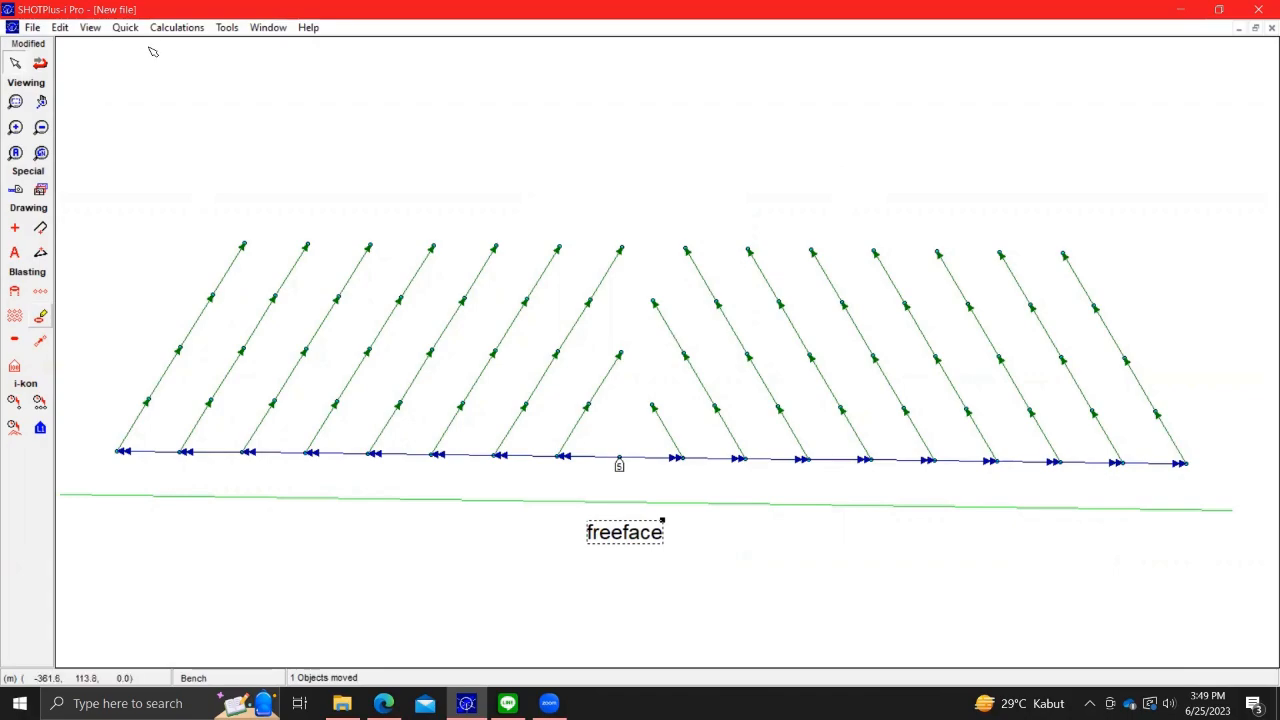
- Open the Visualize calculation and play the blast firing sequence at speed 3
{"action": "left_click", "coordinate": [174, 28]}
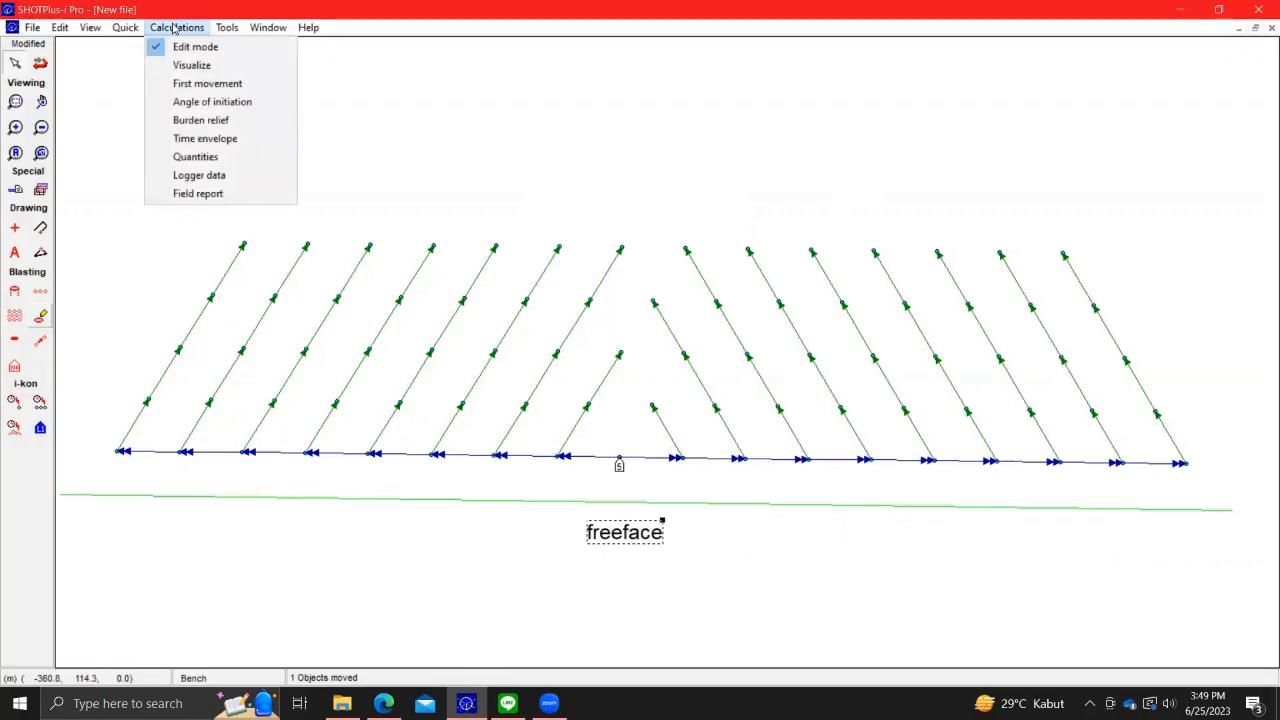
{"action": "left_click", "coordinate": [190, 65]}
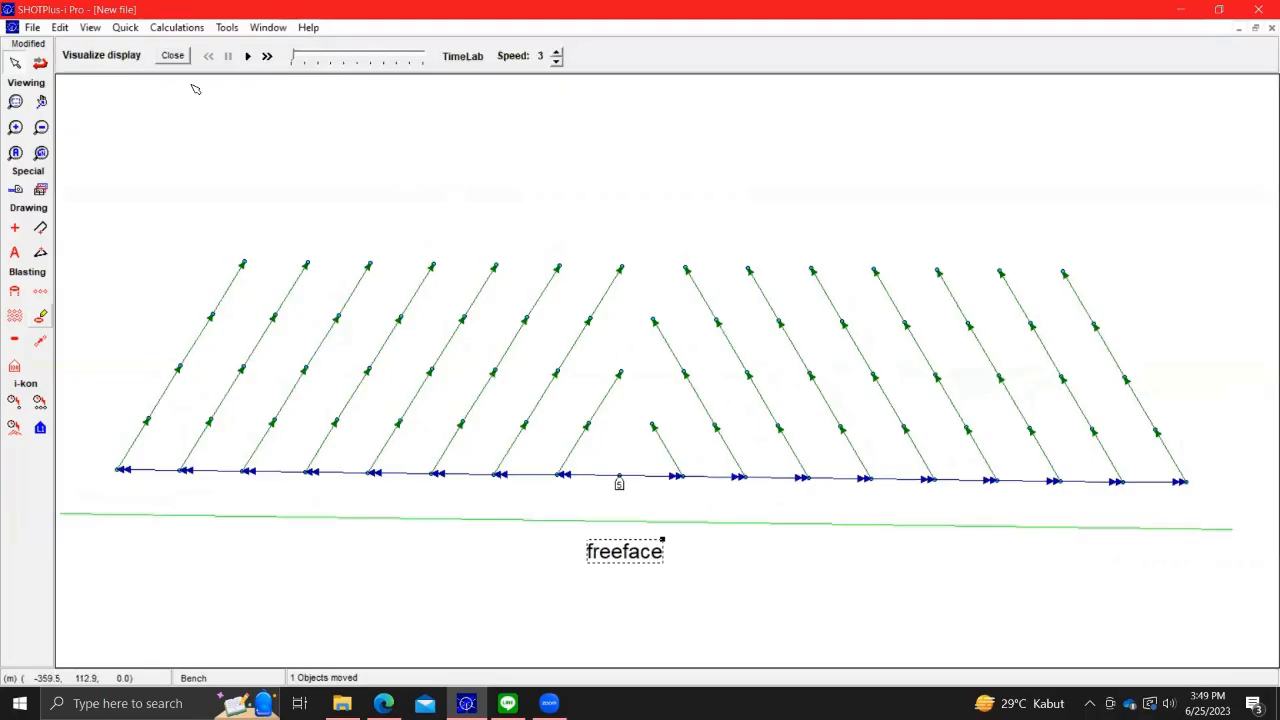
{"action": "left_click", "coordinate": [196, 28]}
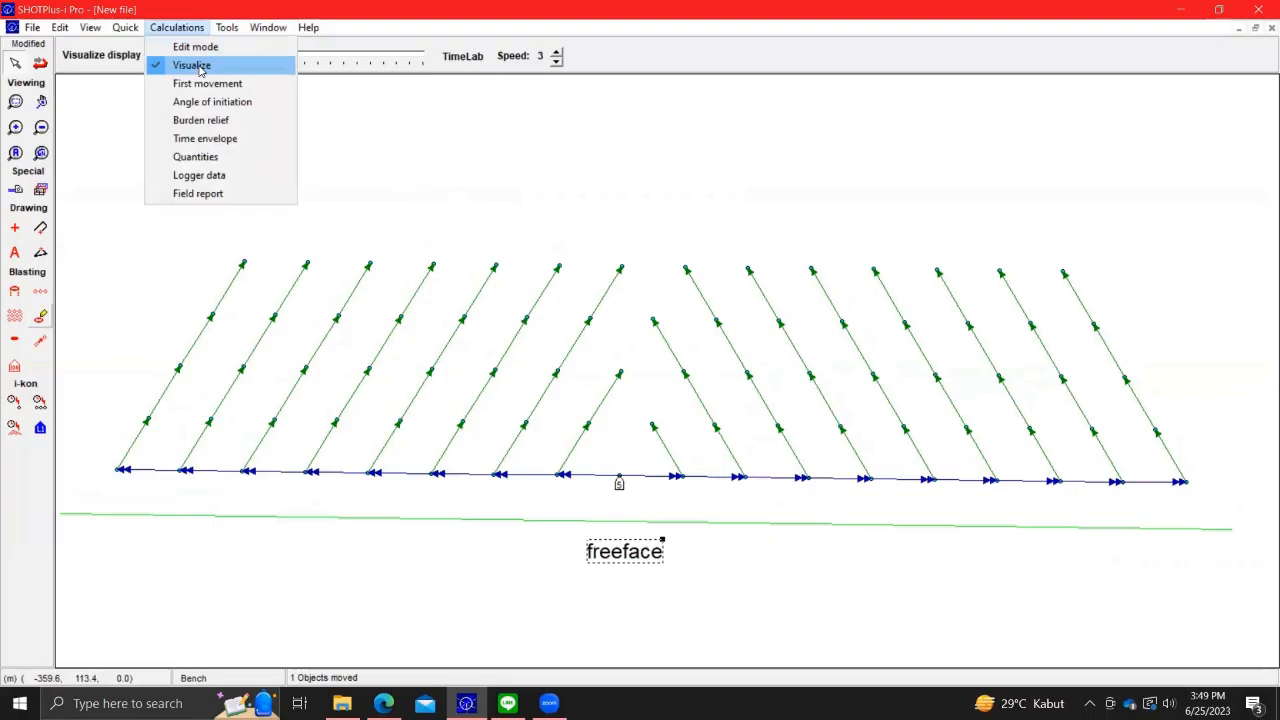
{"action": "left_click", "coordinate": [200, 67]}
{"action": "left_click", "coordinate": [248, 57]}
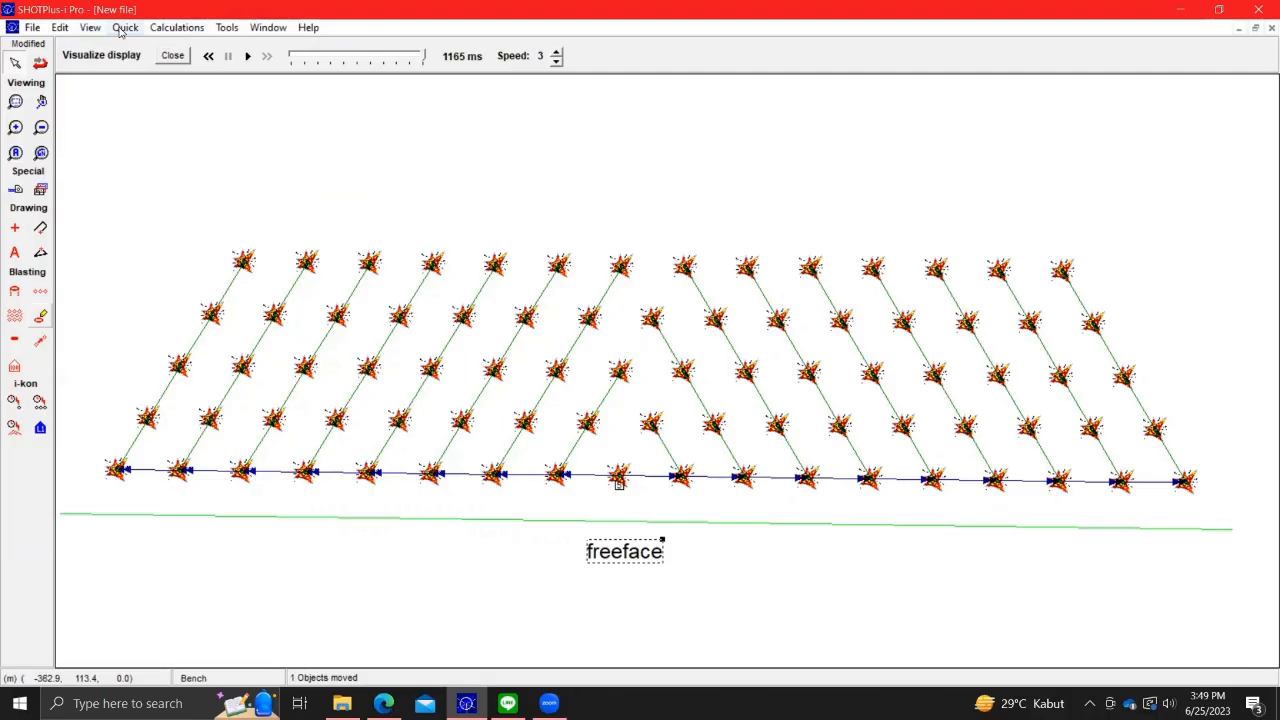
- Display the first movement directions and the angle of initiation timing contours for the blast
{"action": "left_click", "coordinate": [186, 28]}
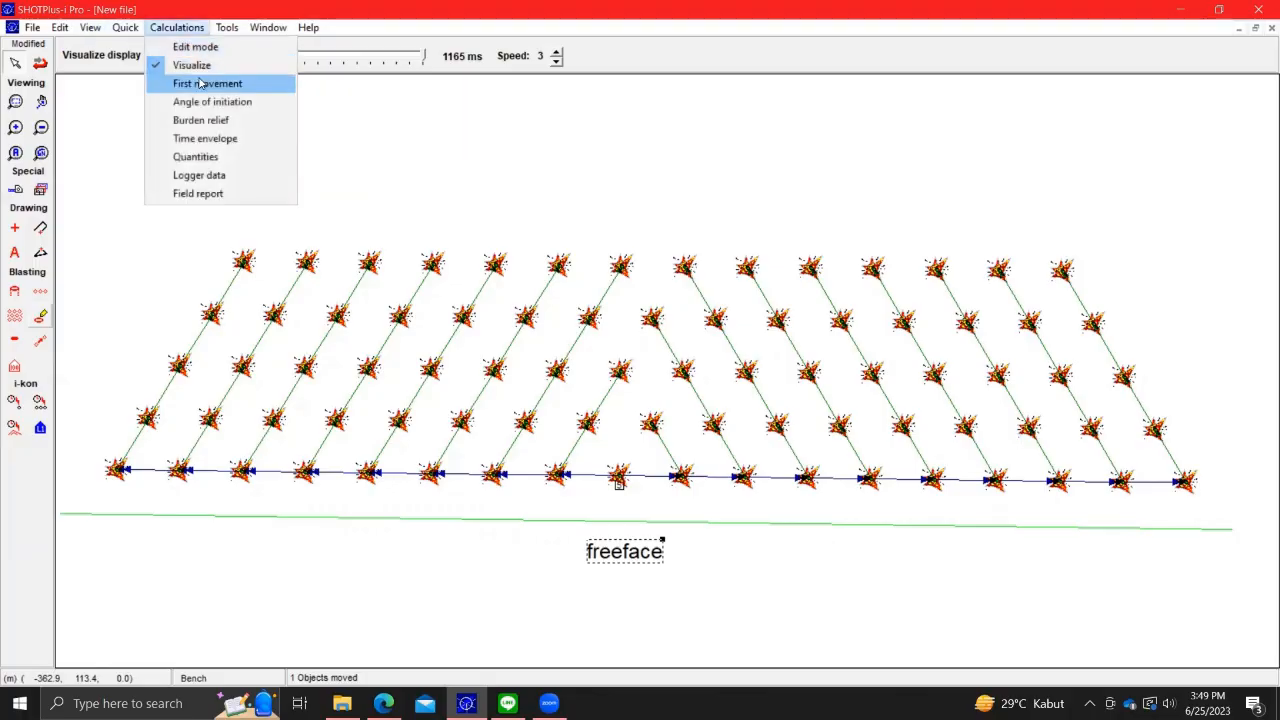
{"action": "left_click", "coordinate": [208, 88]}
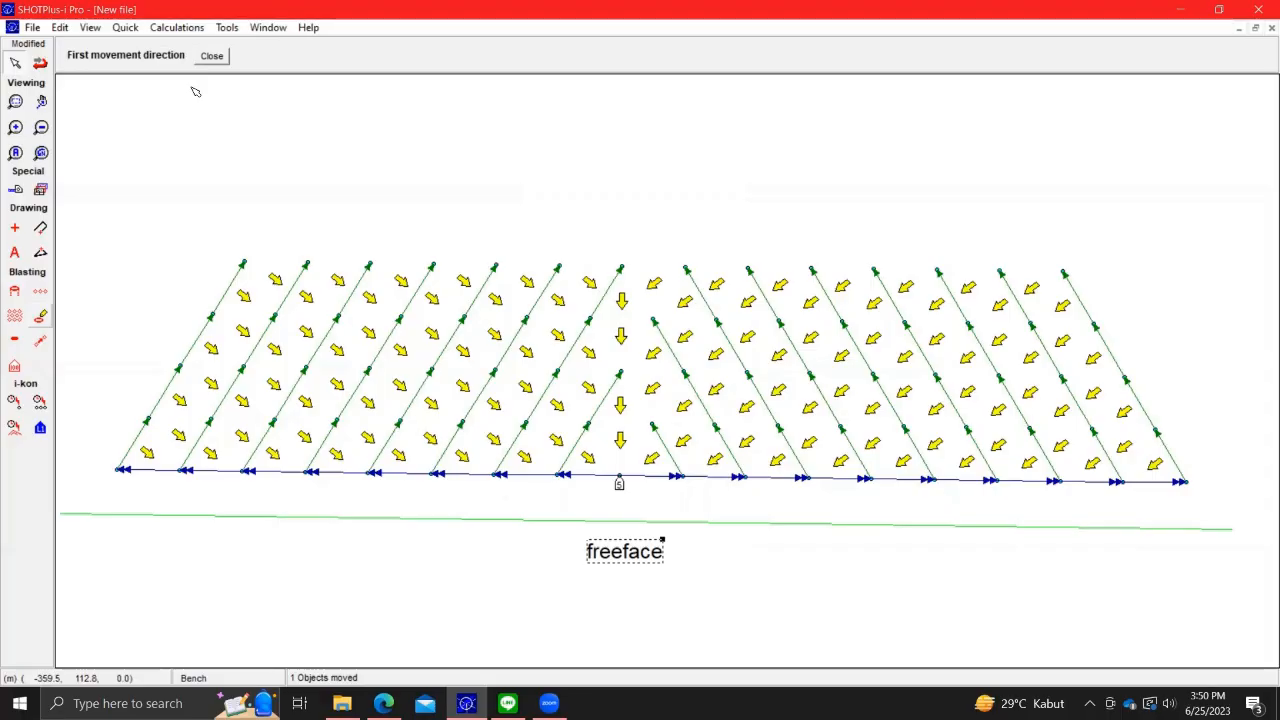
{"action": "left_click", "coordinate": [178, 27]}
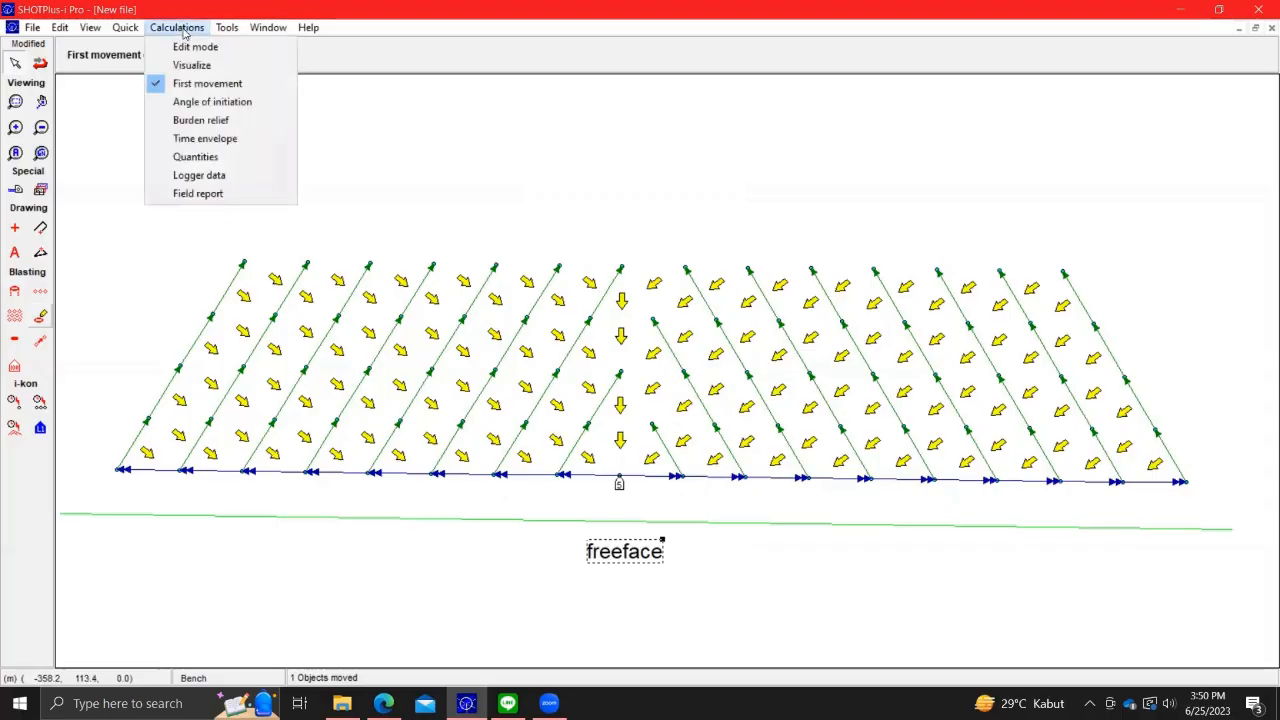
{"action": "left_click", "coordinate": [198, 103]}
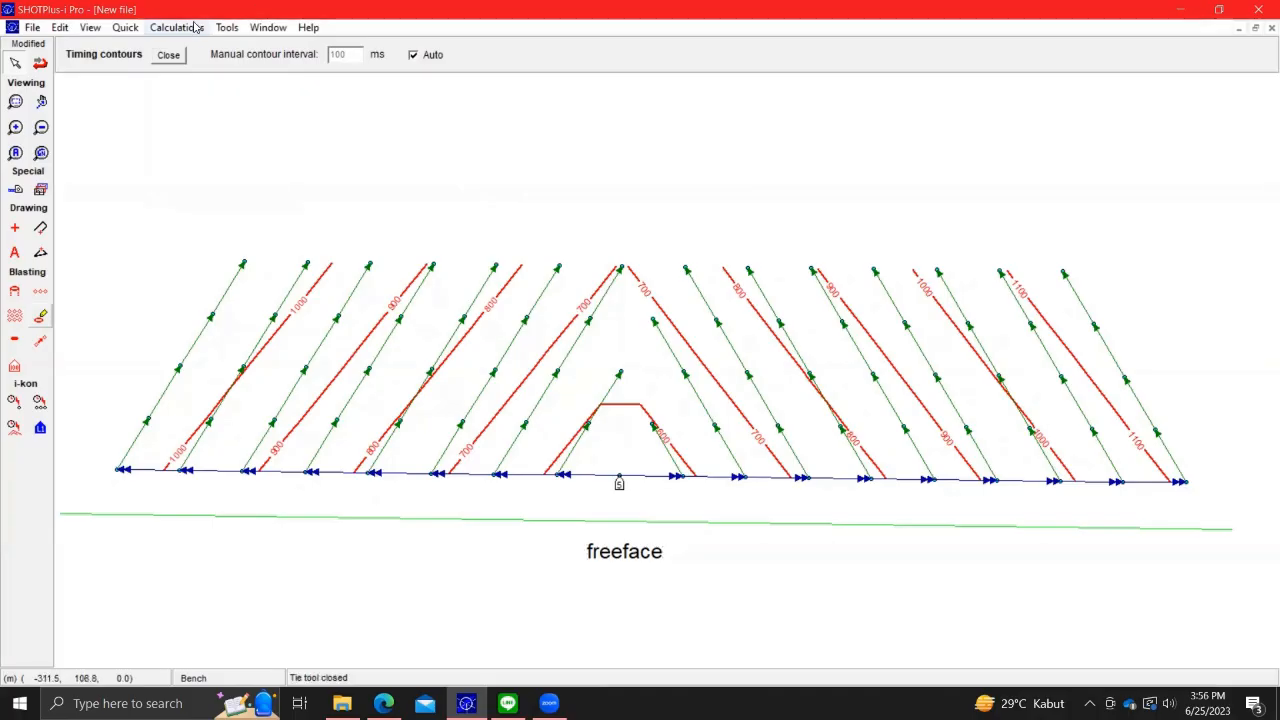
- Show the time envelope with a time window of 8 and check the lowest-row holes on either side of the lead-in
{"action": "left_click", "coordinate": [191, 27]}
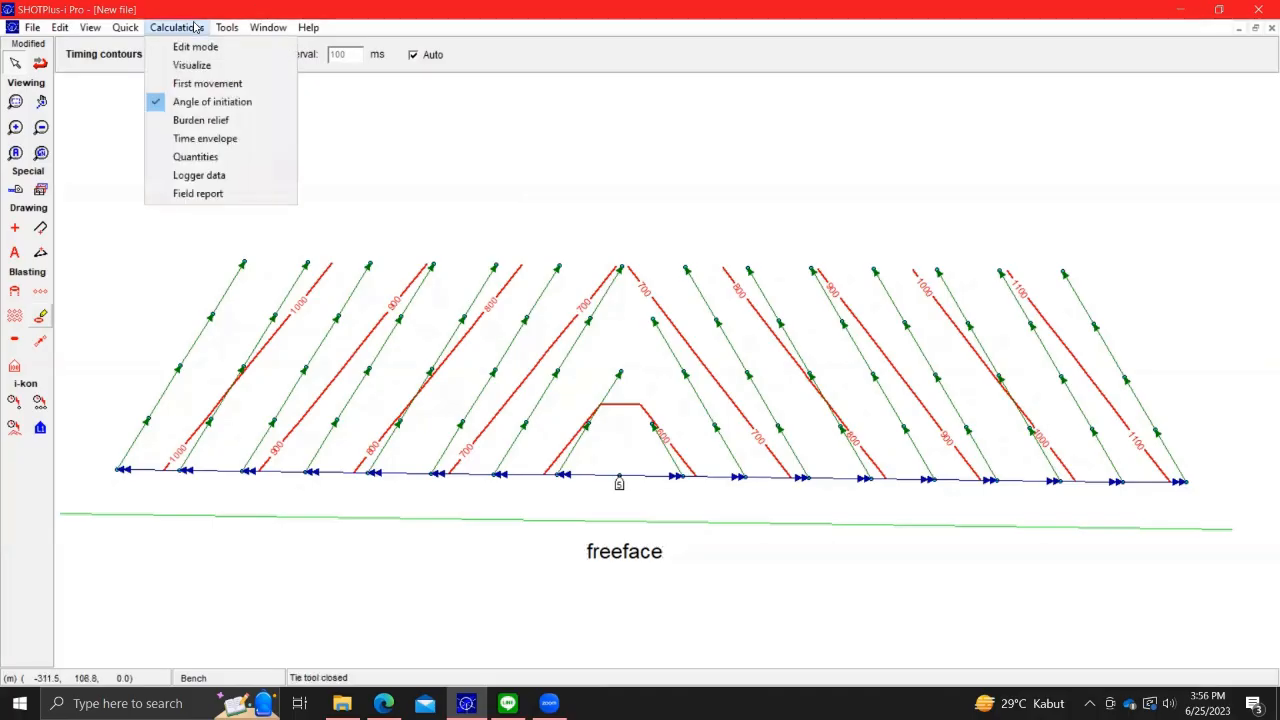
{"action": "left_click", "coordinate": [213, 138]}
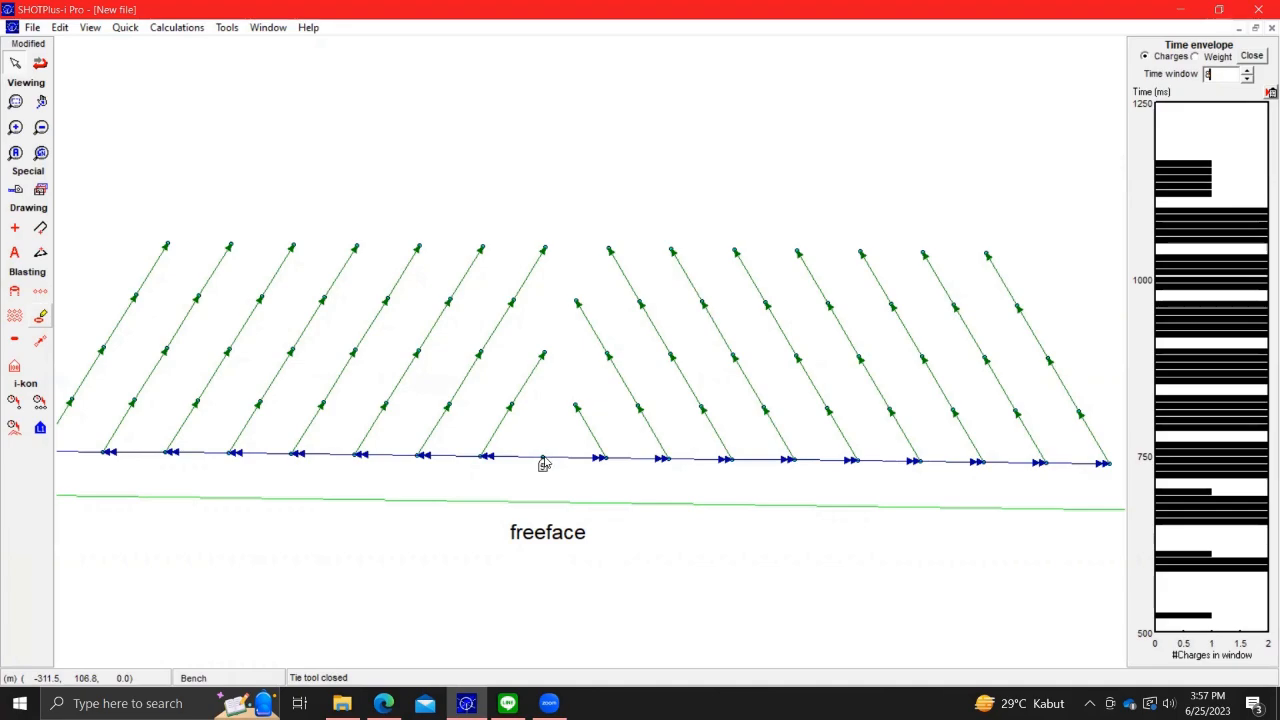
{"action": "left_click", "coordinate": [484, 458]}
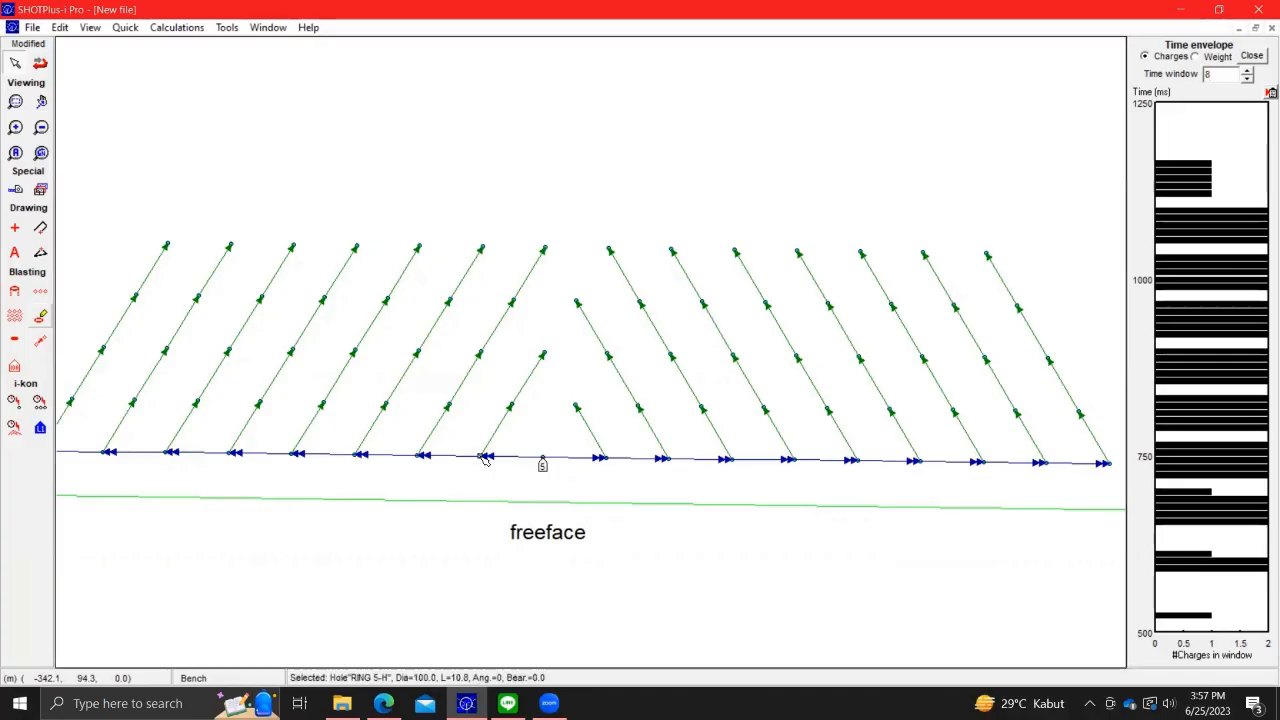
{"action": "left_click", "coordinate": [604, 458]}
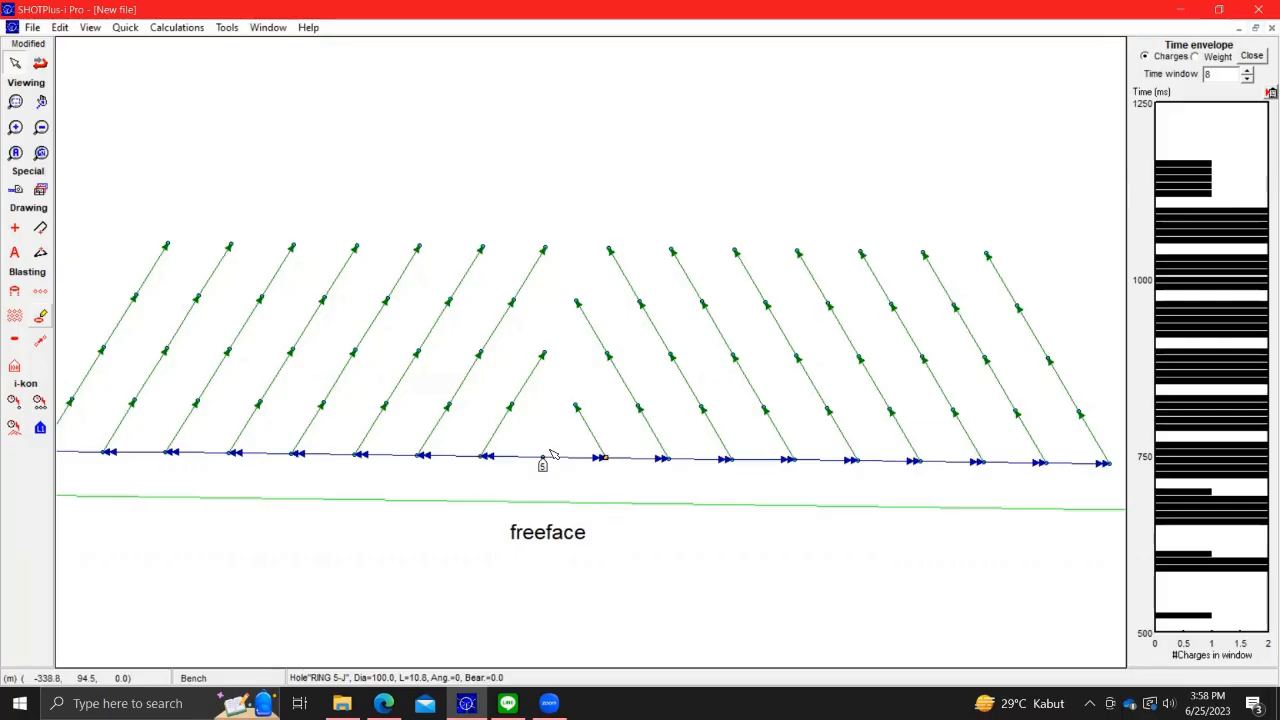
- Clear the unused 25 ms CD #025 product from the surface delay slots and leave the tie tool
{"action": "left_click", "coordinate": [40, 343]}
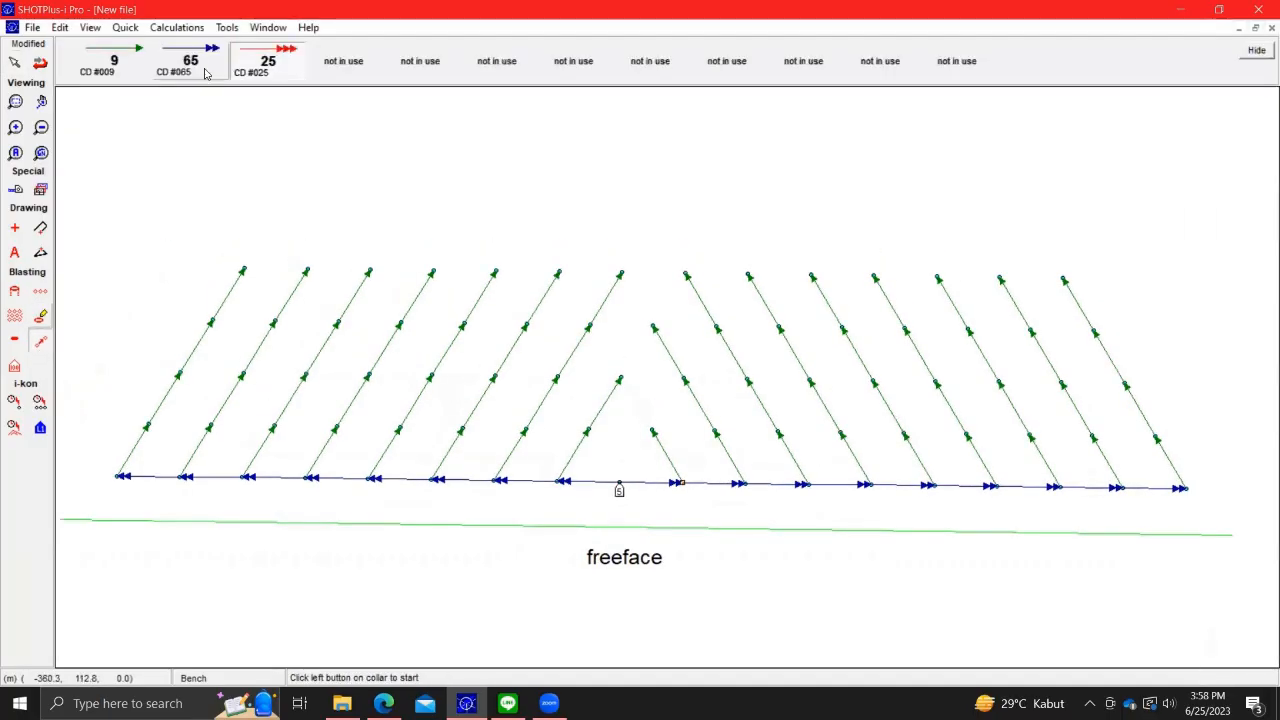
{"action": "right_click", "coordinate": [272, 70]}
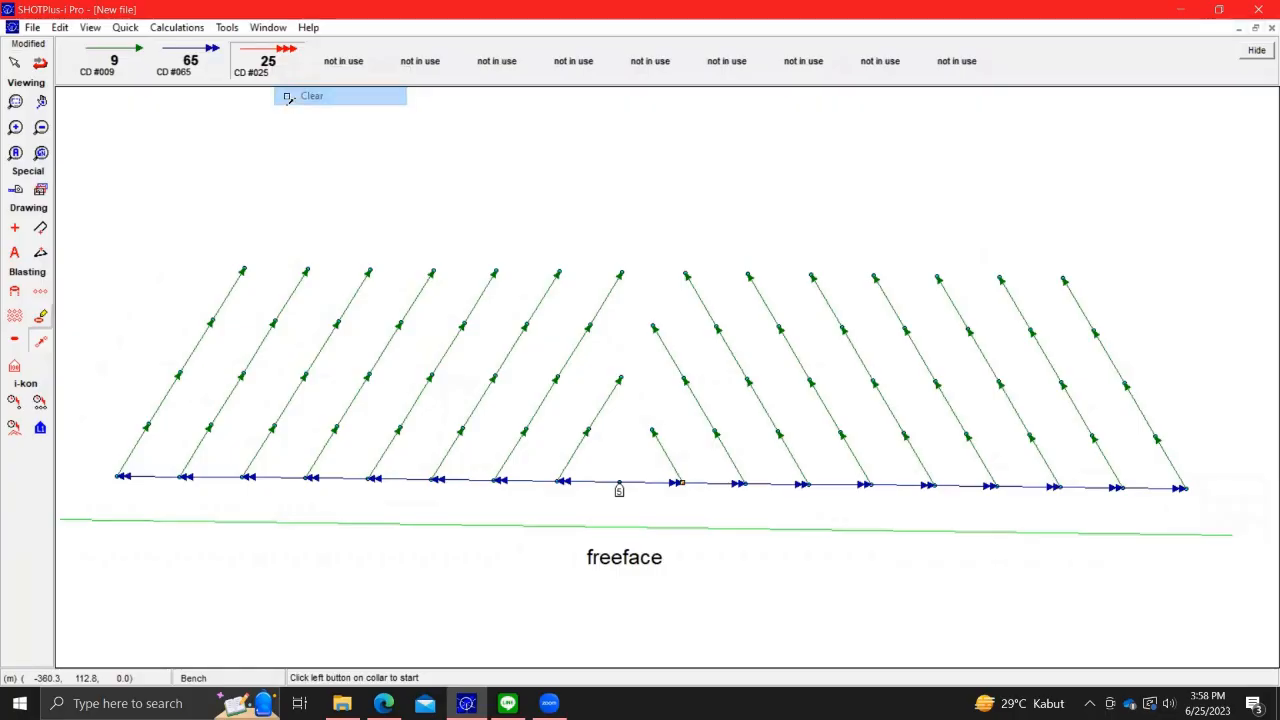
{"action": "left_click", "coordinate": [290, 94]}
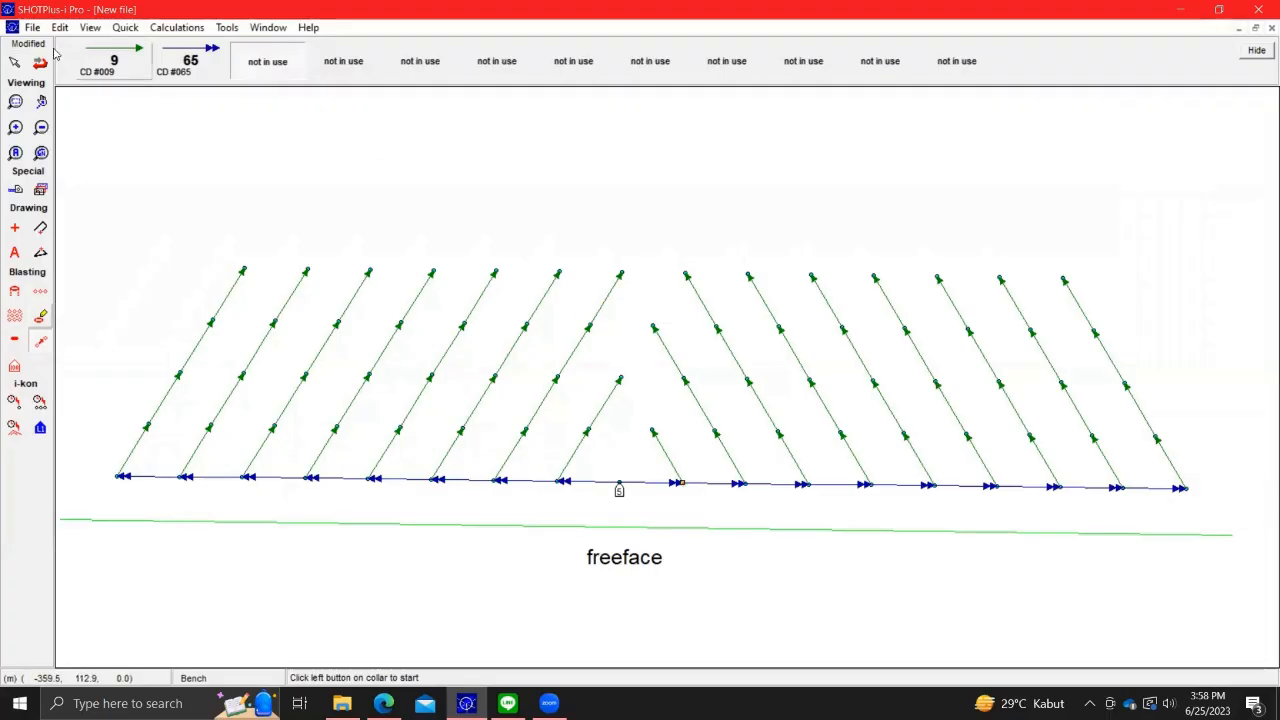
{"action": "left_click", "coordinate": [15, 63]}
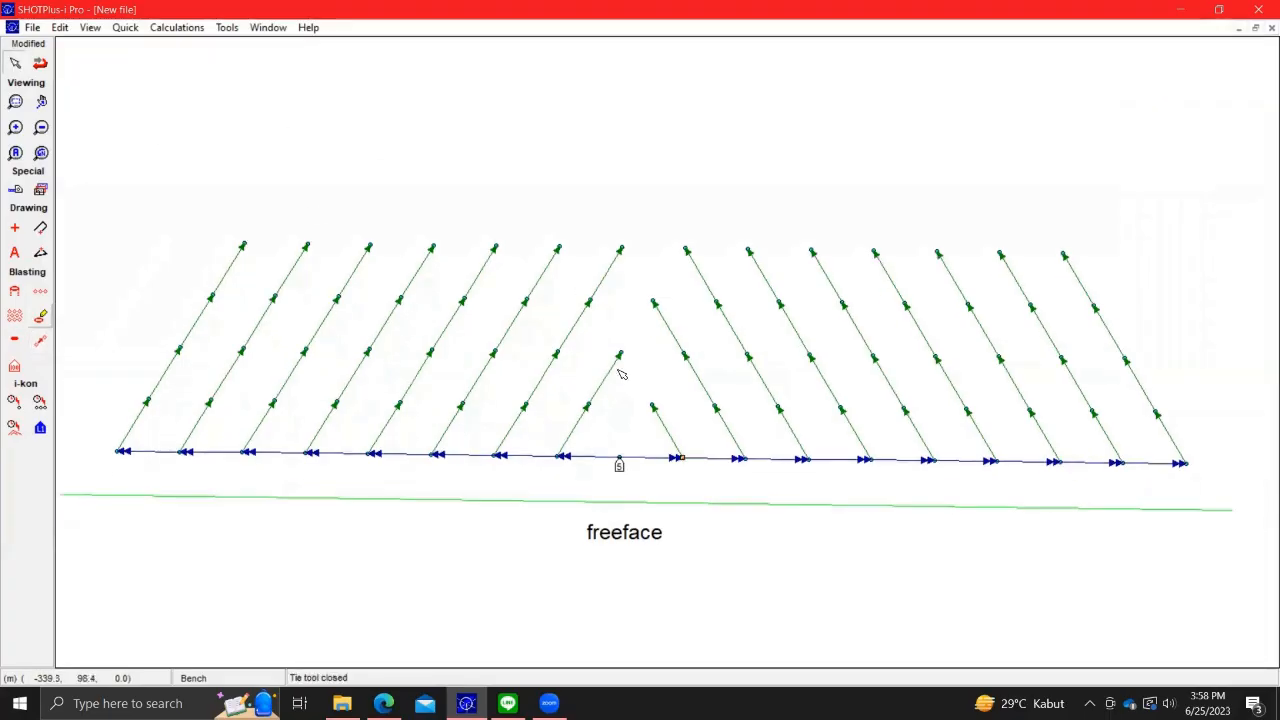
- Inspect the surface tie and second-row hole beside the lead-in, and show the time envelope again
{"action": "left_click", "coordinate": [606, 459]}
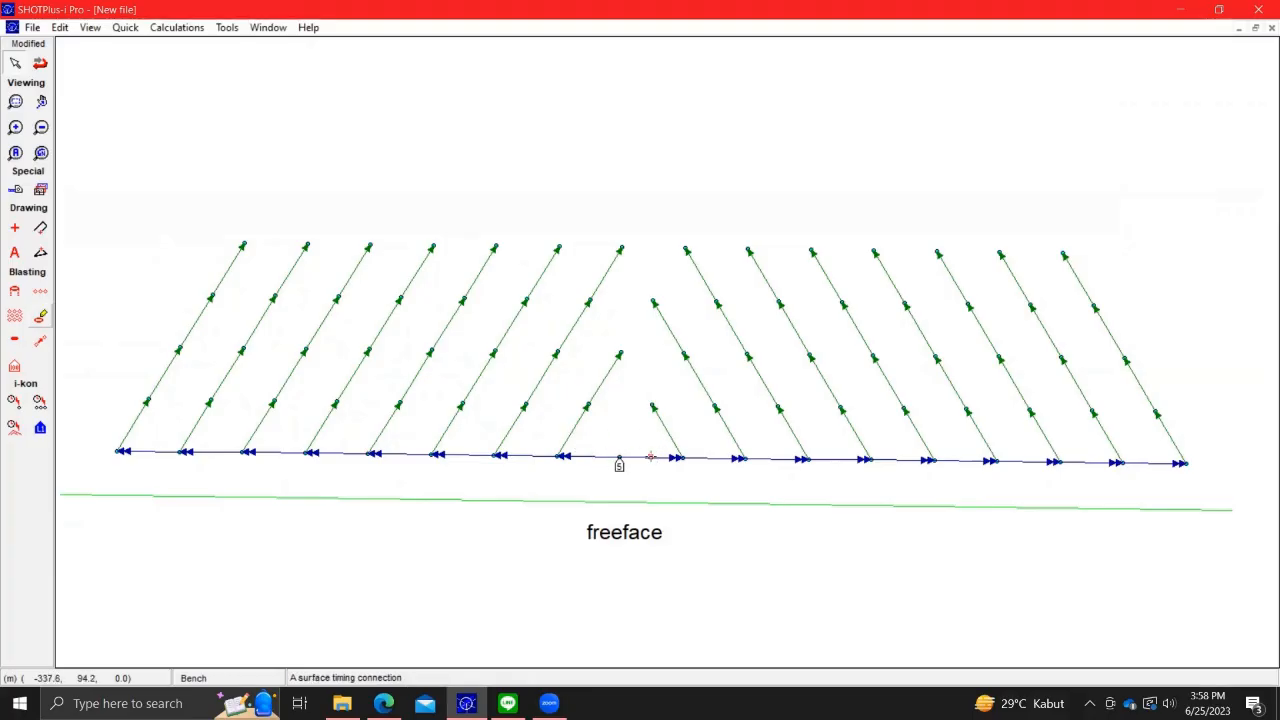
{"action": "left_click", "coordinate": [588, 406]}
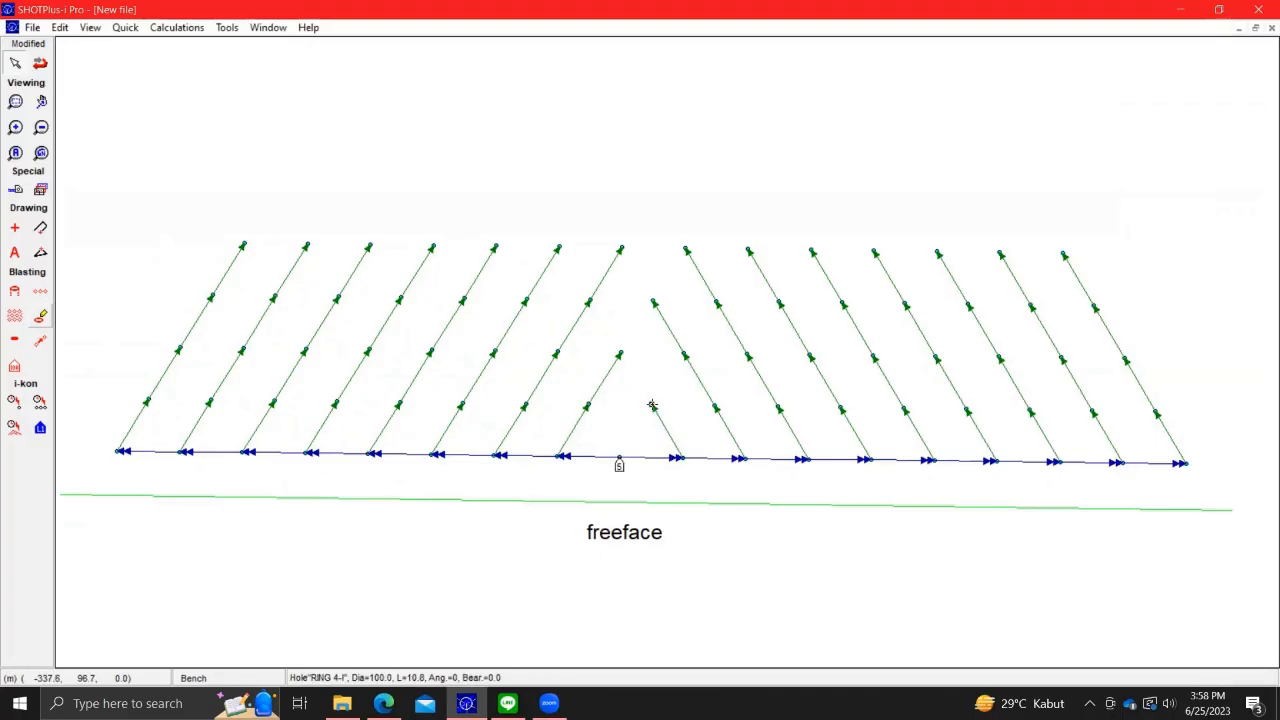
{"action": "left_click", "coordinate": [177, 27]}
{"action": "left_click", "coordinate": [210, 138]}
- Review the blast's quantities of materials and close the report
{"action": "left_click", "coordinate": [180, 29]}
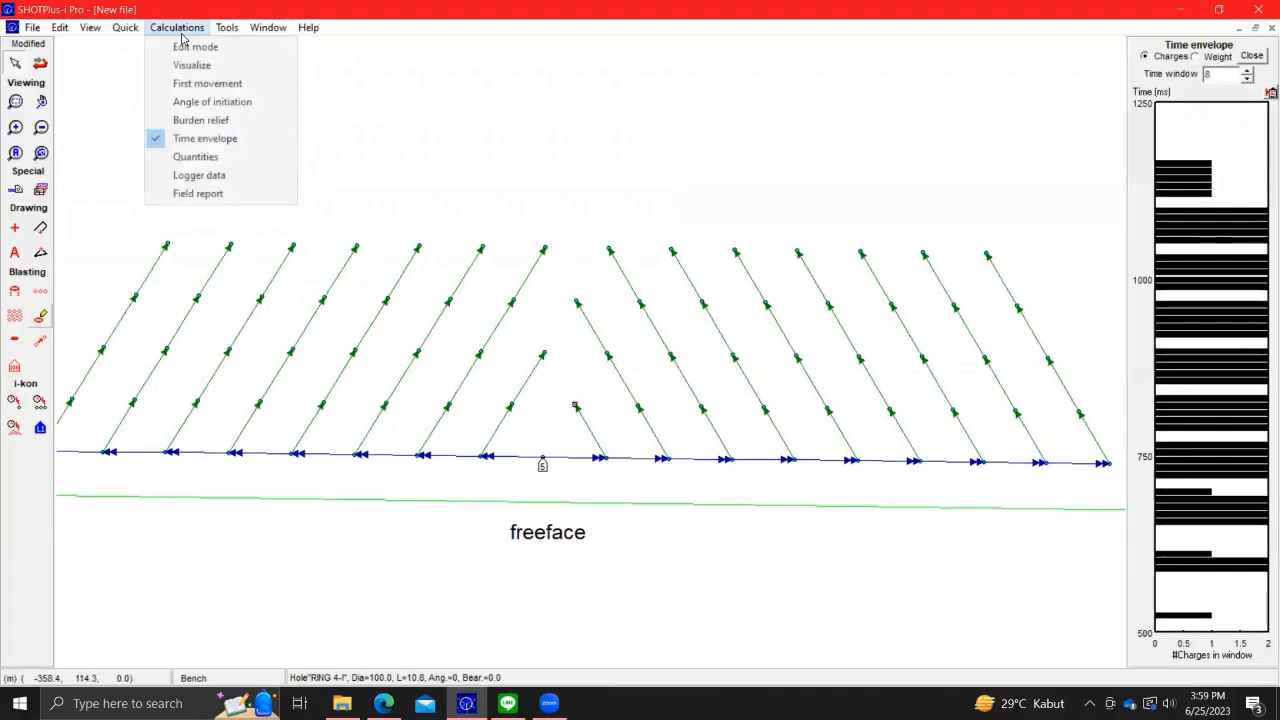
{"action": "left_click", "coordinate": [196, 157]}
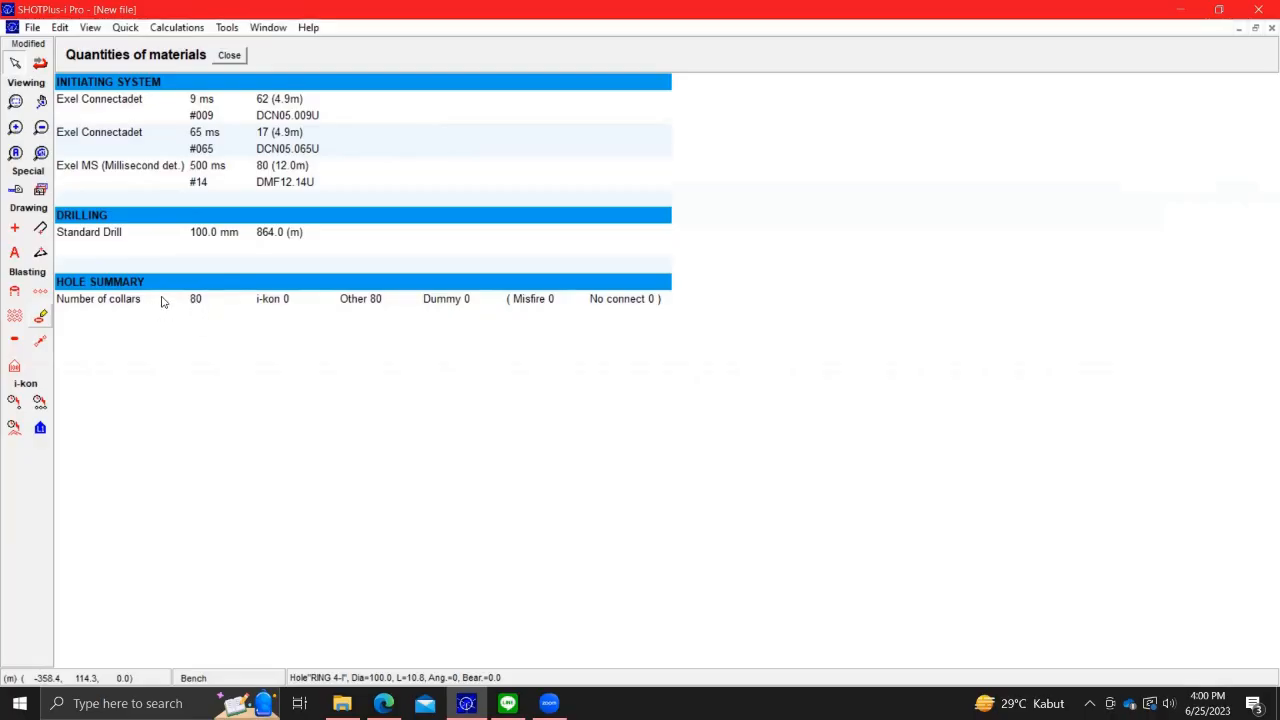
{"action": "left_click", "coordinate": [230, 56]}
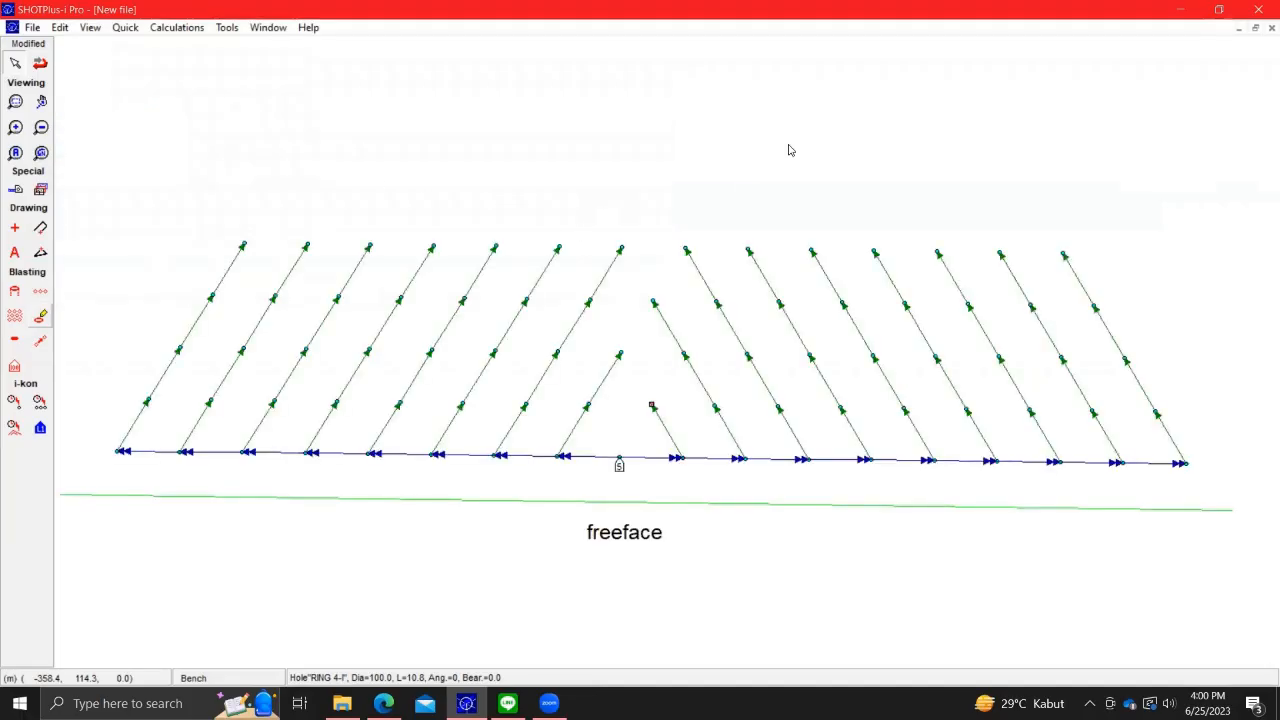